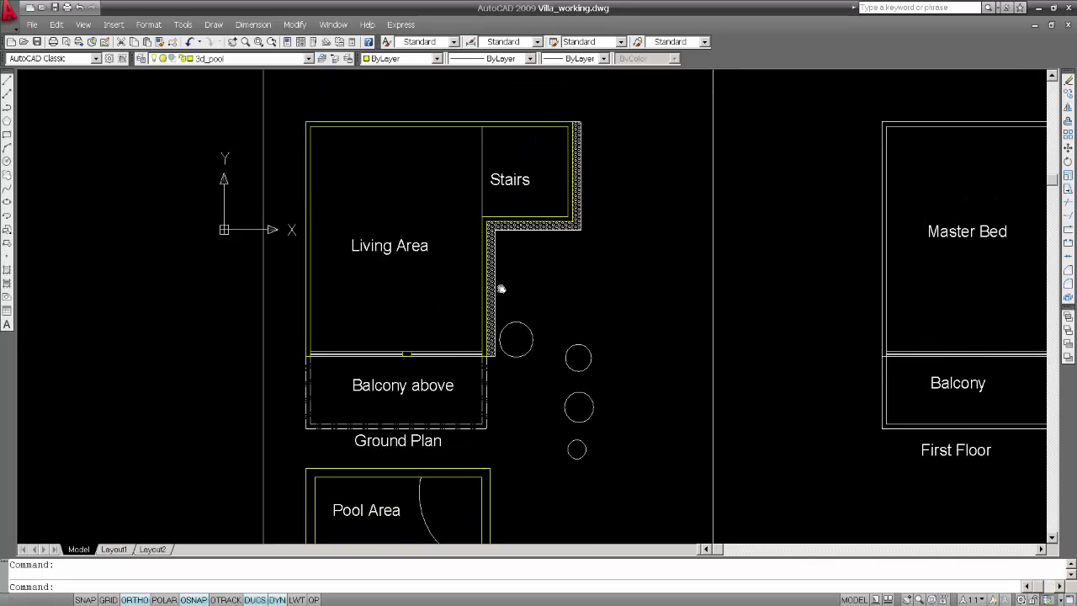
Select the outer rectangle's right edge to check it, then clear the selection
{"action": "scroll", "coordinate": [501, 289], "scroll_direction": "up", "scroll_amount": 3}
{"action": "scroll", "coordinate": [448, 330], "scroll_direction": "down", "scroll_amount": 4}
{"action": "middle_click_drag", "start_coordinate": [509, 346], "coordinate": [516, 303]}
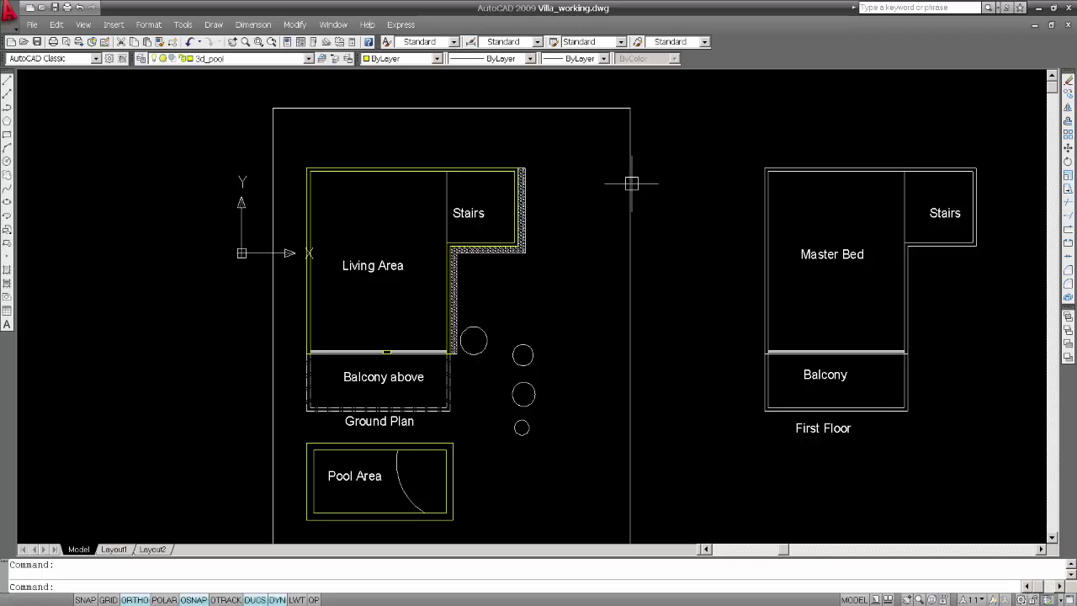
{"action": "scroll", "coordinate": [559, 243], "scroll_direction": "down", "scroll_amount": 2}
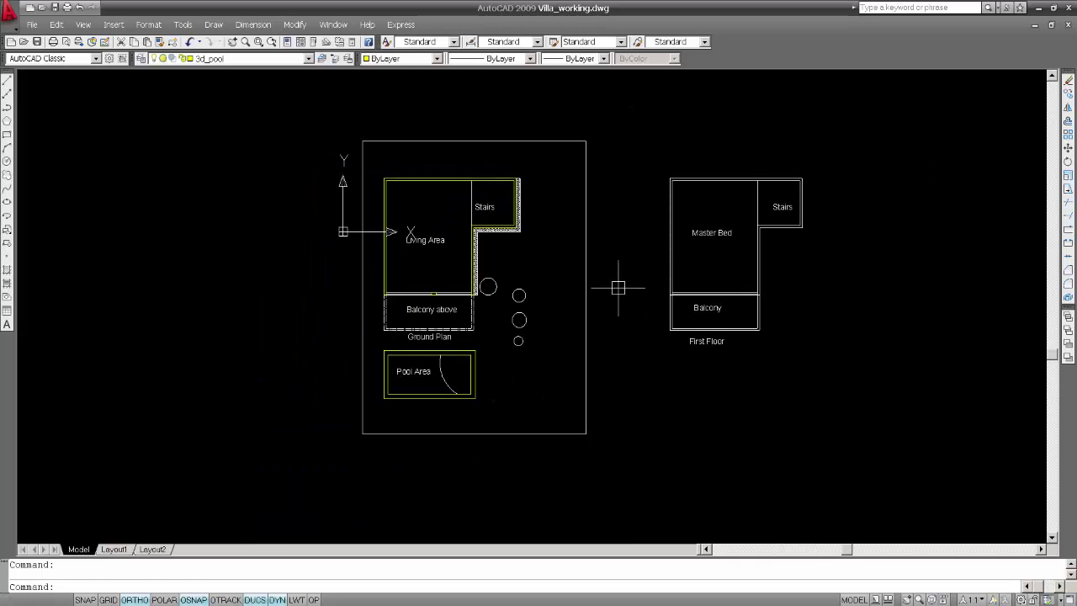
{"action": "left_click", "coordinate": [619, 284]}
{"action": "left_click", "coordinate": [581, 243]}
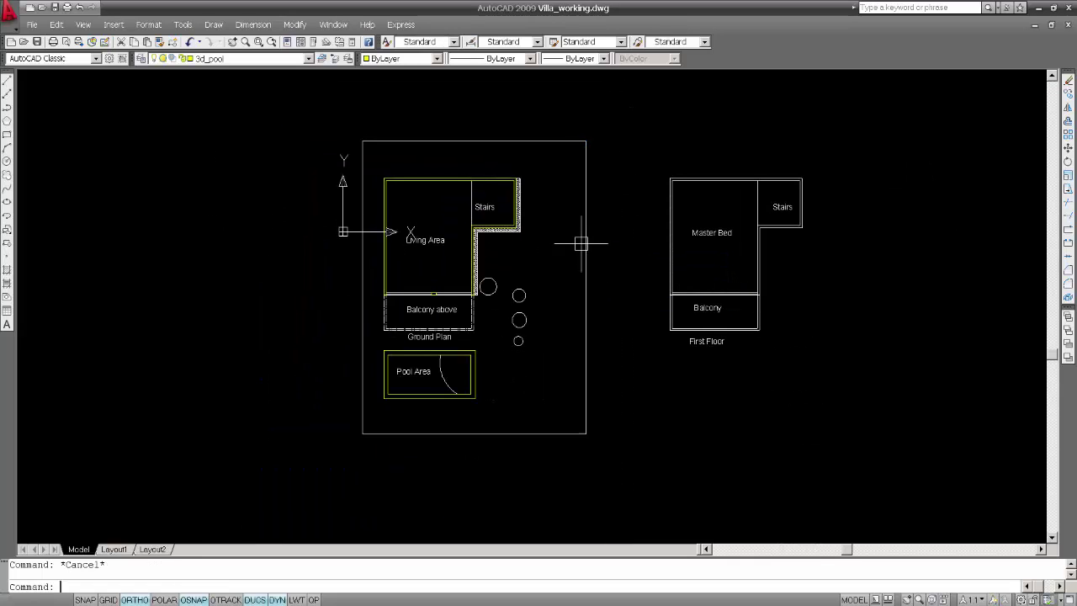
{"action": "left_click", "coordinate": [605, 283]}
{"action": "left_click", "coordinate": [575, 258]}
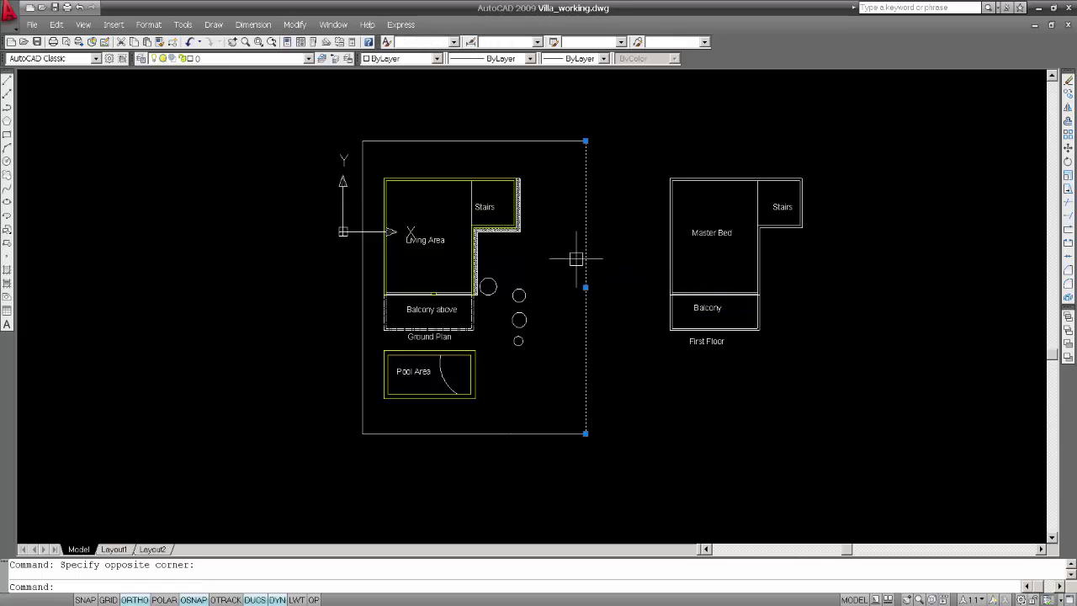
{"action": "key", "text": "Escape"}
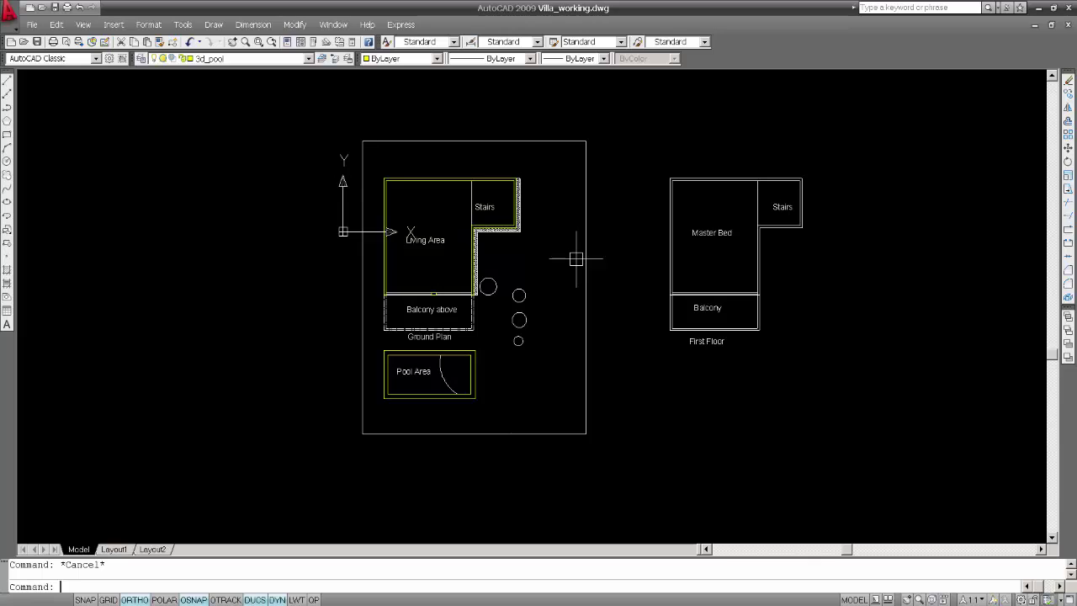
Offset the outer rectangle's edges outward by a distance of 2
{"action": "type", "text": "o"}
{"action": "key", "text": "Return"}
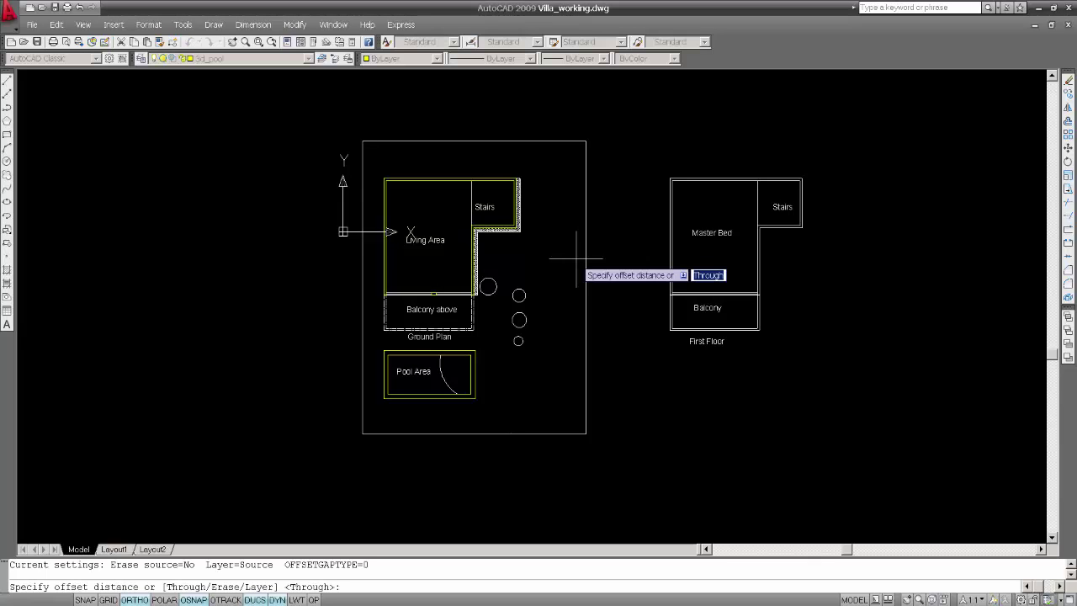
{"action": "type", "text": "2"}
{"action": "key", "text": "Return"}
{"action": "left_click", "coordinate": [587, 268]}
{"action": "left_click", "coordinate": [609, 262]}
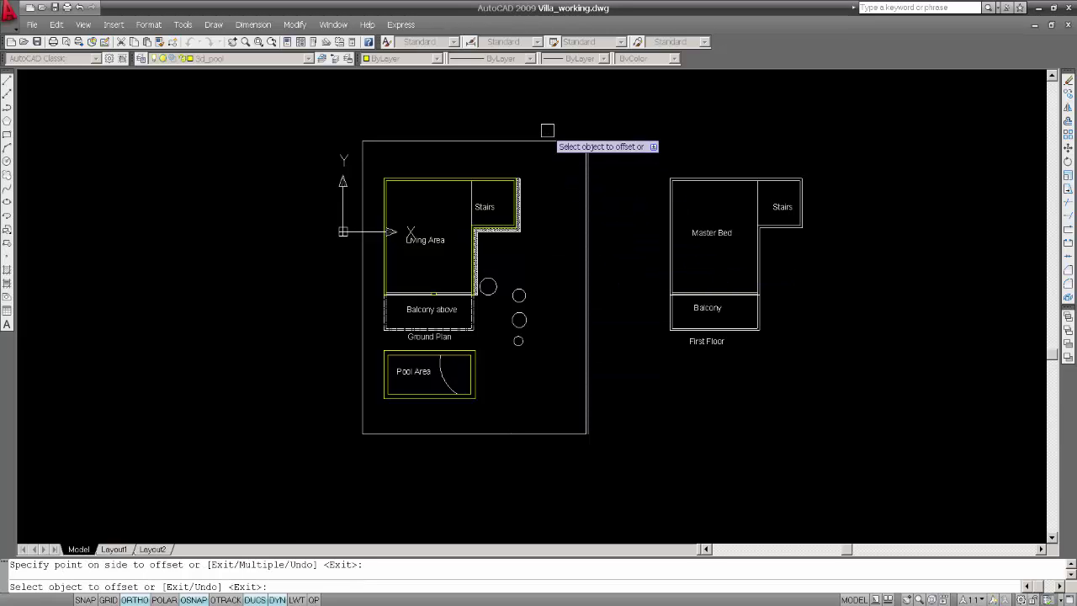
{"action": "left_click", "coordinate": [362, 323]}
{"action": "left_click", "coordinate": [406, 428]}
{"action": "key", "text": "Escape"}
Fillet the first two outer corners, joining bottom and side lines
{"action": "scroll", "coordinate": [352, 450], "scroll_direction": "up", "scroll_amount": 1}
{"action": "scroll", "coordinate": [352, 450], "scroll_direction": "up", "scroll_amount": 6}
{"action": "type", "text": "f"}
{"action": "key", "text": "Return"}
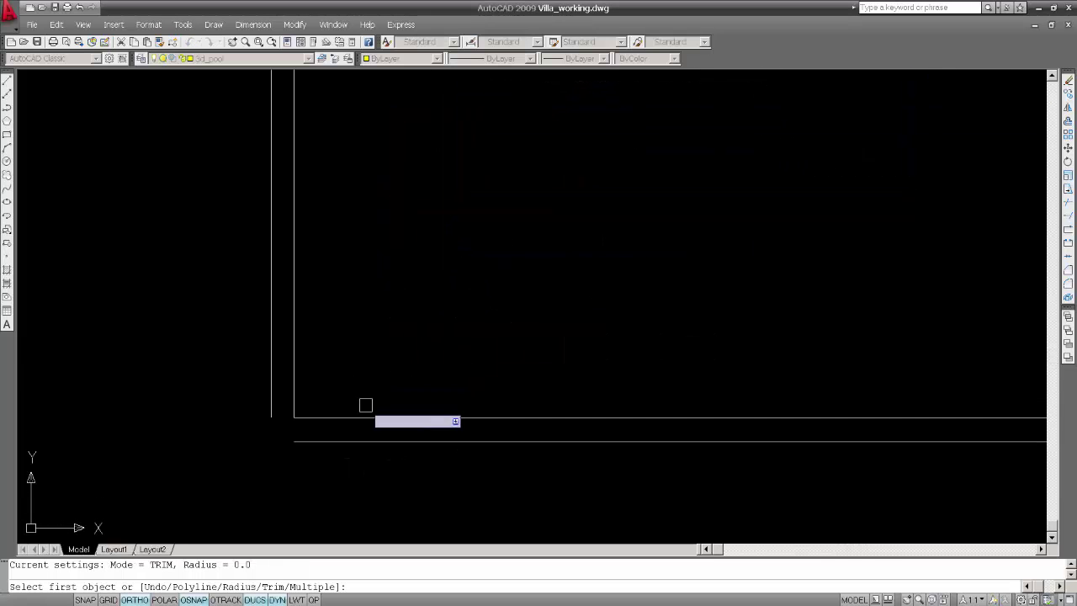
{"action": "scroll", "coordinate": [272, 409], "scroll_direction": "up", "scroll_amount": 1}
{"action": "left_click", "coordinate": [271, 410]}
{"action": "left_click", "coordinate": [307, 440]}
{"action": "scroll", "coordinate": [764, 344], "scroll_direction": "down", "scroll_amount": 3}
{"action": "scroll", "coordinate": [476, 312], "scroll_direction": "up", "scroll_amount": 1}
{"action": "key", "text": "Return"}
{"action": "left_click", "coordinate": [797, 405]}
{"action": "left_click", "coordinate": [795, 306]}
Fillet the remaining two top corners of the outer outline
{"action": "scroll", "coordinate": [705, 223], "scroll_direction": "down", "scroll_amount": 3}
{"action": "scroll", "coordinate": [705, 223], "scroll_direction": "up", "scroll_amount": 2}
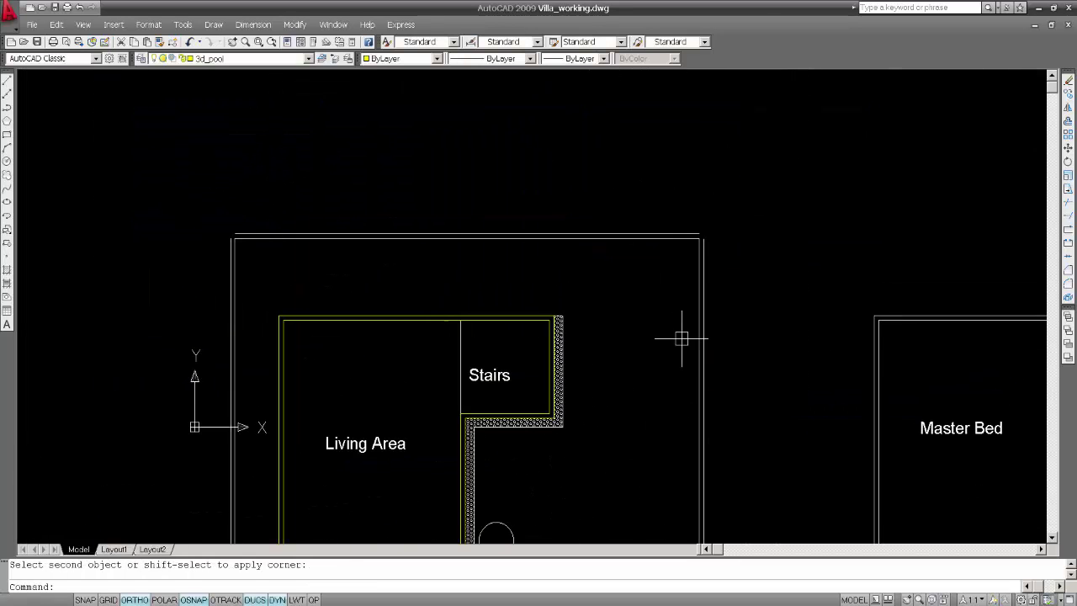
{"action": "key", "text": "Return"}
{"action": "scroll", "coordinate": [695, 233], "scroll_direction": "up", "scroll_amount": 2}
{"action": "left_click", "coordinate": [699, 242]}
{"action": "left_click", "coordinate": [705, 278]}
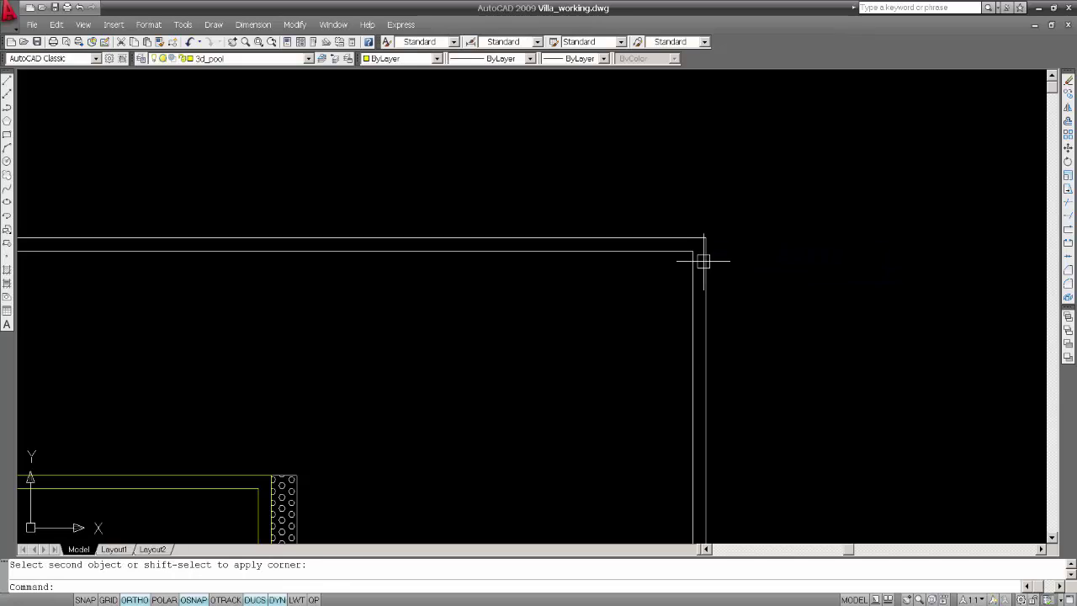
{"action": "scroll", "coordinate": [767, 320], "scroll_direction": "down", "scroll_amount": 2}
{"action": "scroll", "coordinate": [618, 320], "scroll_direction": "up", "scroll_amount": 2}
{"action": "key", "text": "Return"}
{"action": "left_click", "coordinate": [337, 253]}
{"action": "left_click", "coordinate": [317, 257]}
{"action": "scroll", "coordinate": [599, 353], "scroll_direction": "down", "scroll_amount": 3}
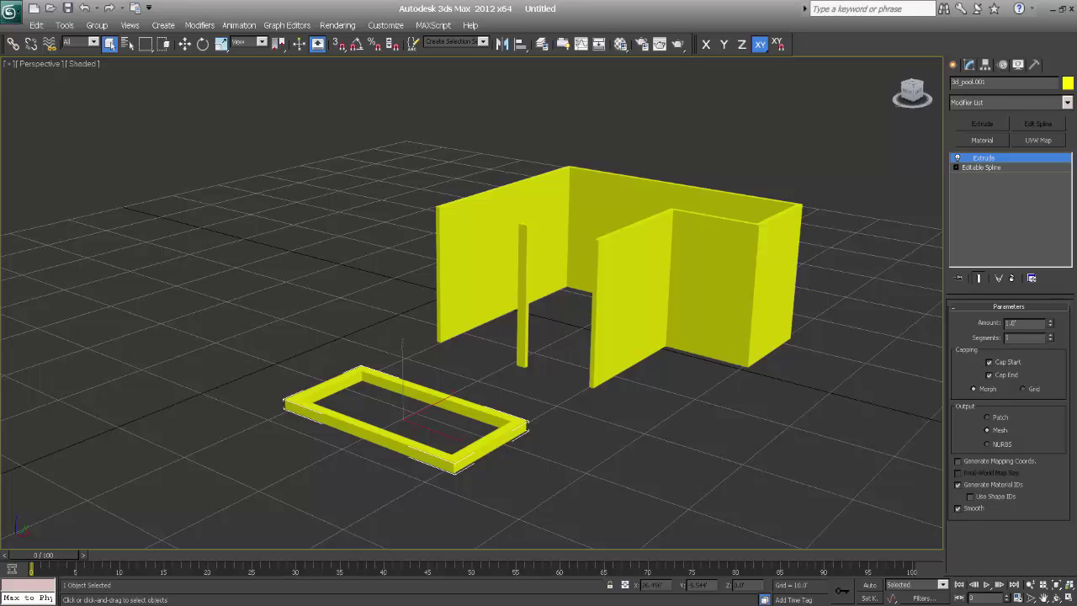
{"action": "middle_click_drag", "start_coordinate": [466, 345], "coordinate": [502, 301]}
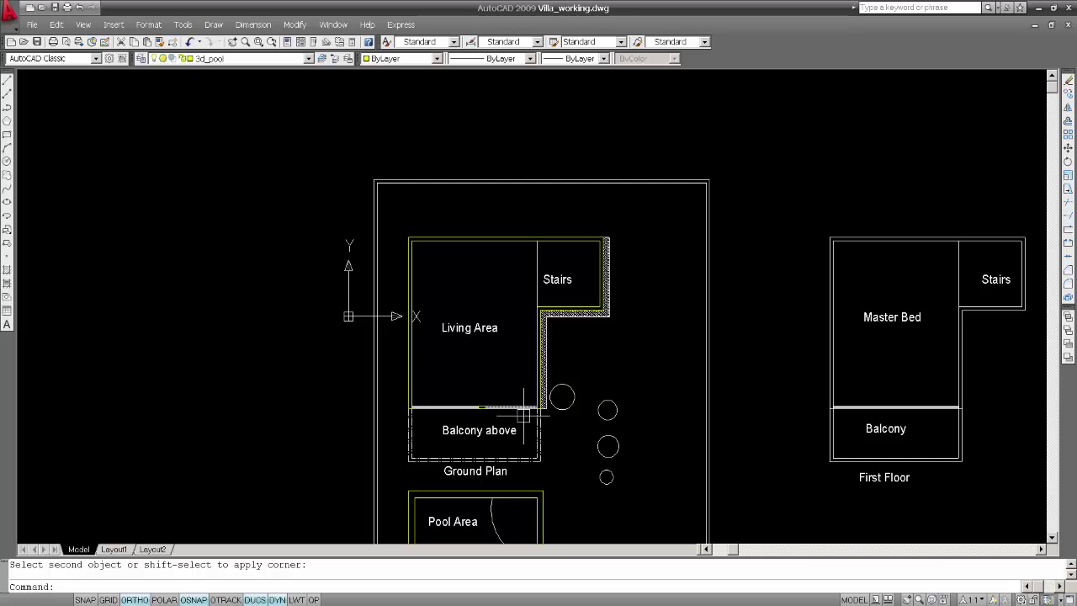
Delete the dotted hatch fill on the L-shaped wall next to the Stairs
{"action": "middle_click_drag", "start_coordinate": [525, 397], "coordinate": [472, 309]}
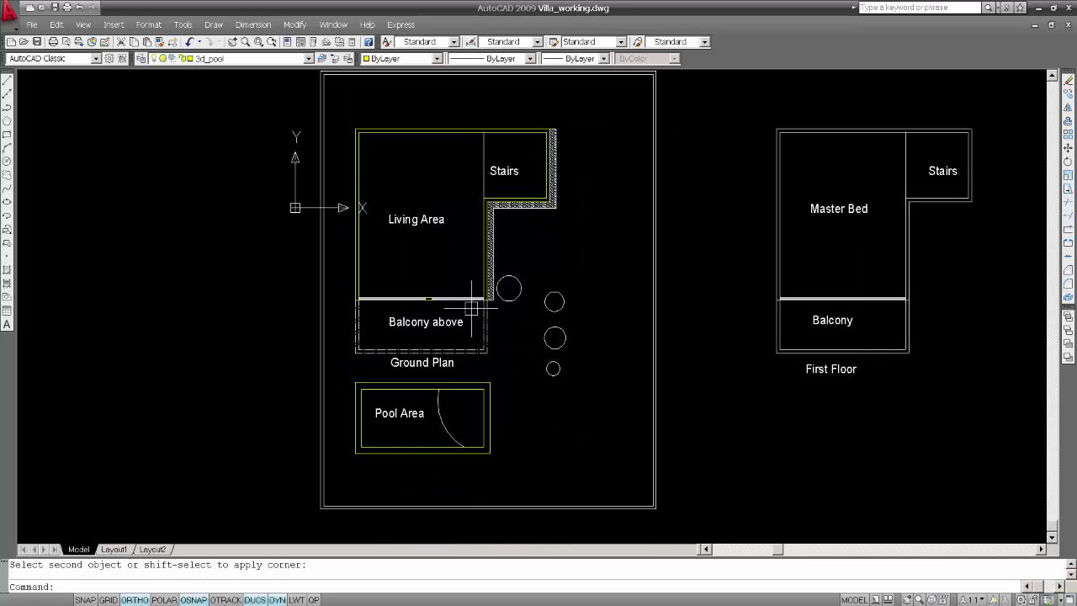
{"action": "scroll", "coordinate": [543, 361], "scroll_direction": "up", "scroll_amount": 2}
{"action": "scroll", "coordinate": [577, 356], "scroll_direction": "down", "scroll_amount": 2}
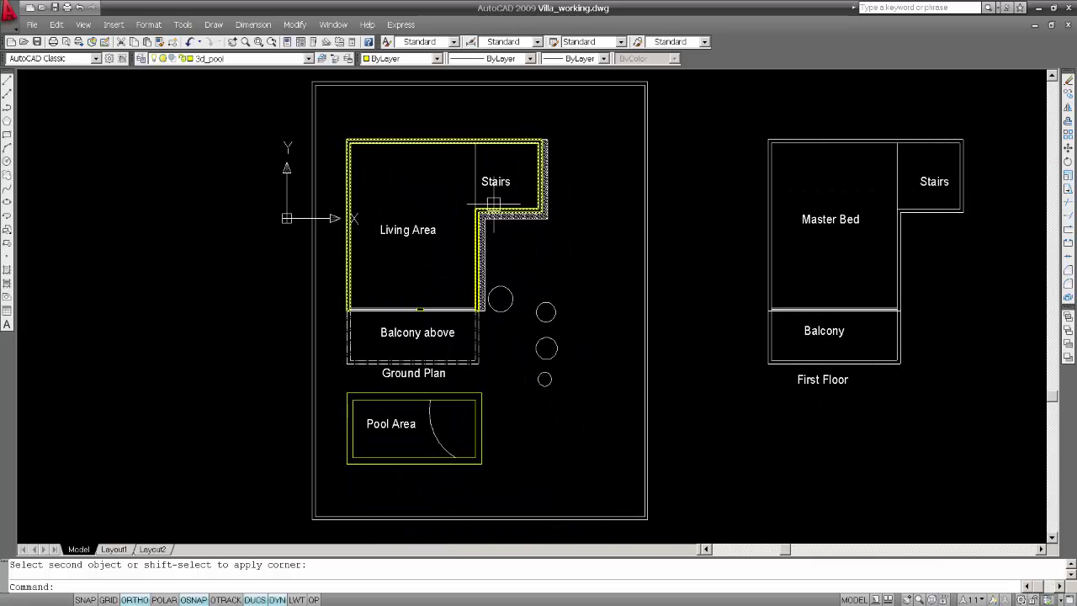
{"action": "scroll", "coordinate": [488, 202], "scroll_direction": "up", "scroll_amount": 8}
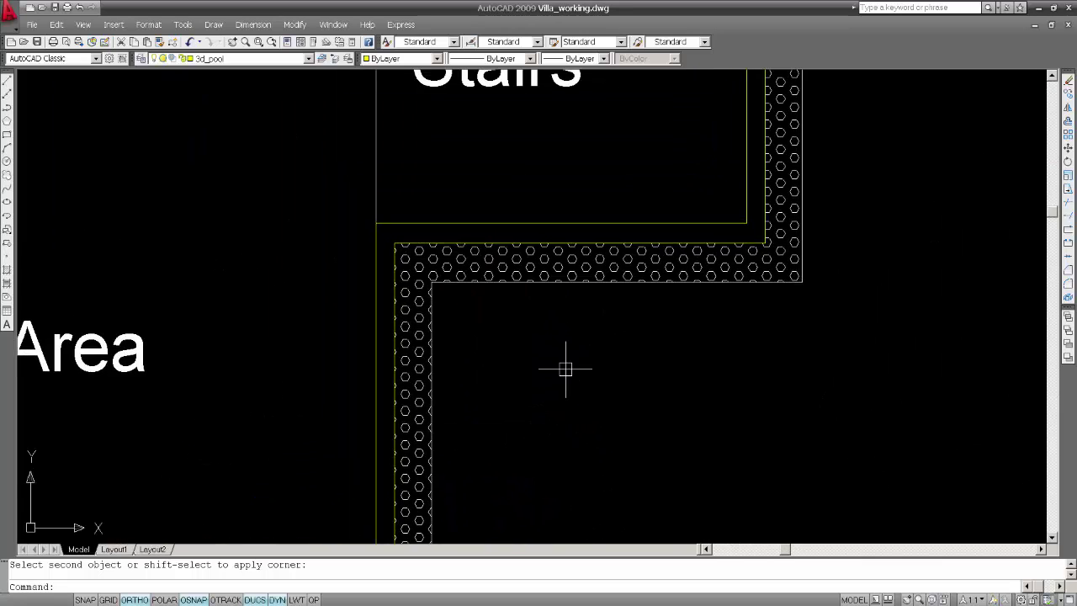
{"action": "left_click", "coordinate": [511, 271]}
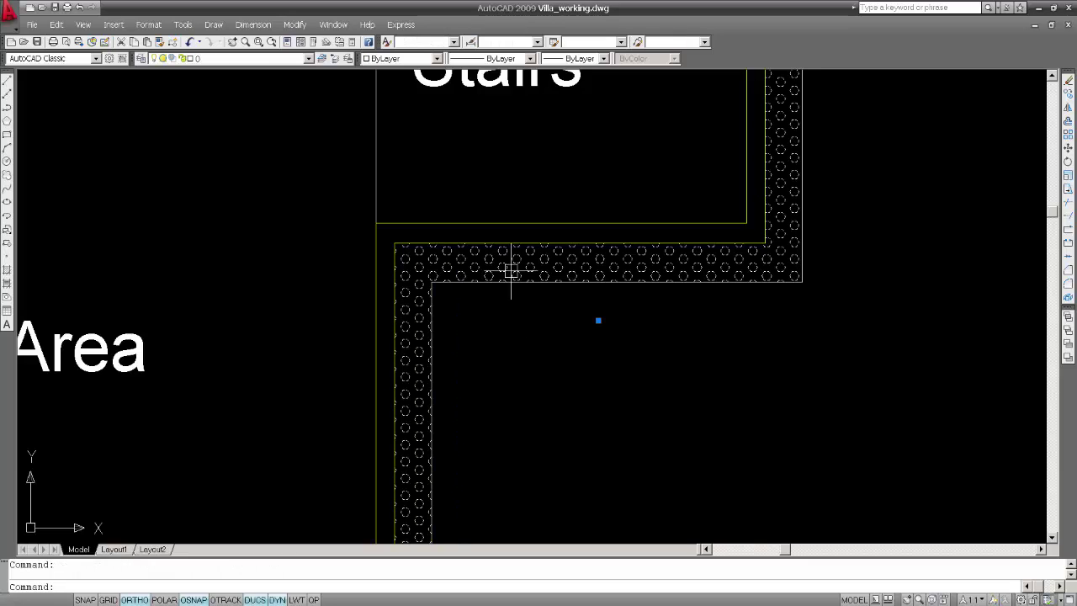
{"action": "key", "text": "Delete"}
{"action": "scroll", "coordinate": [511, 270], "scroll_direction": "down", "scroll_amount": 8}
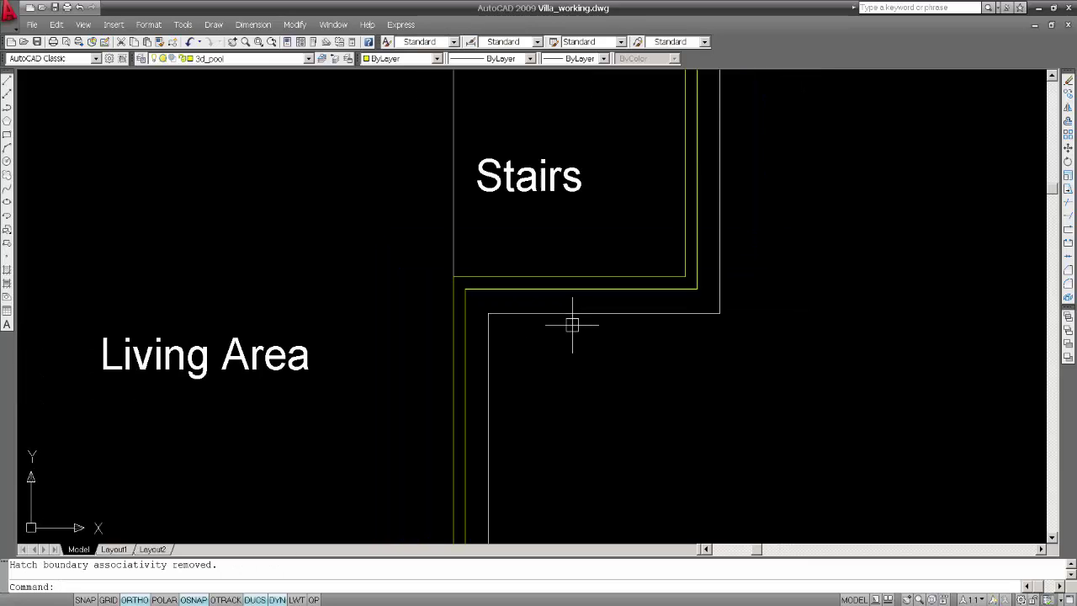
{"action": "middle_click_drag", "start_coordinate": [585, 382], "coordinate": [577, 368]}
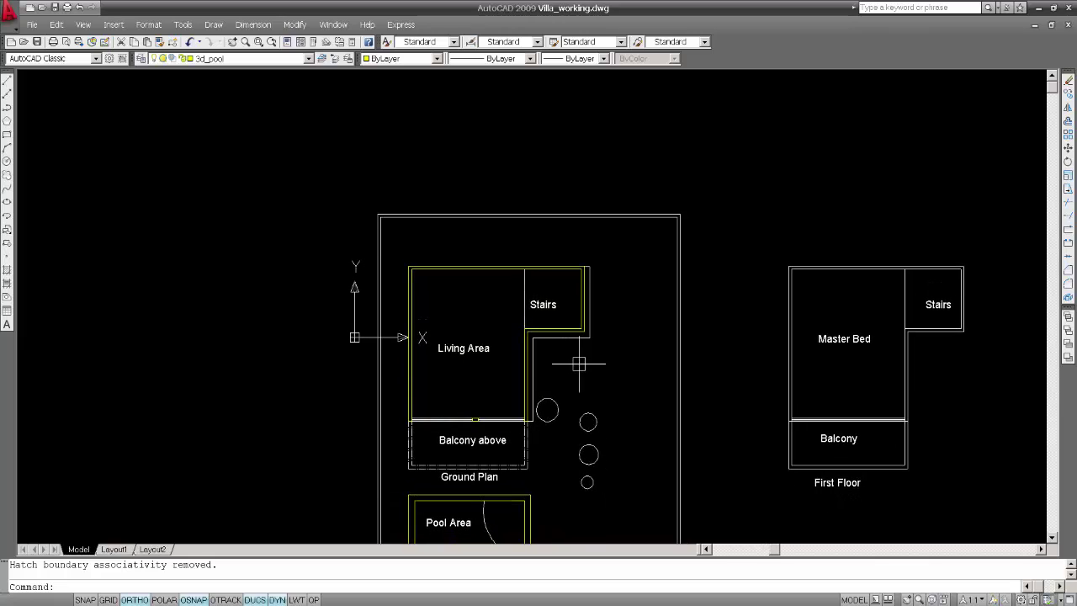
Add a layer named 3d_bushes with colour 70 and set it as current
{"action": "type", "text": "la"}
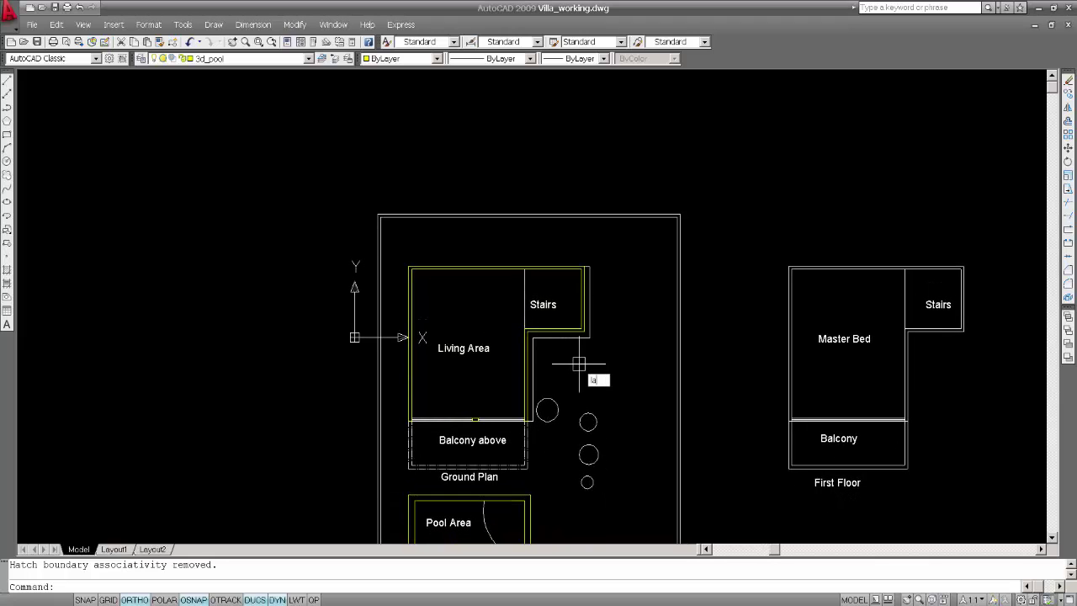
{"action": "key", "text": "Return"}
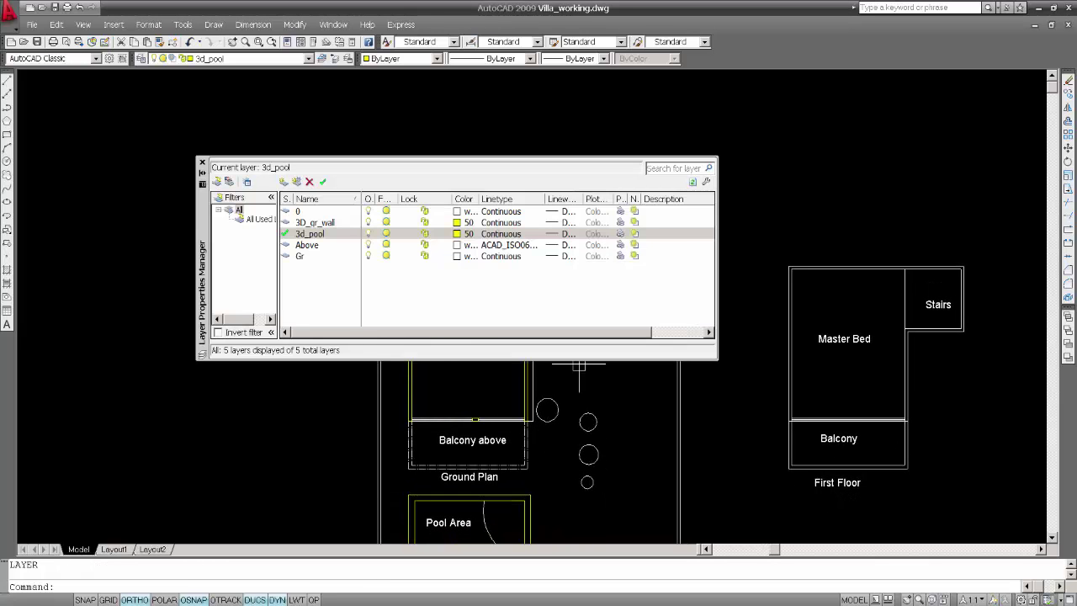
{"action": "left_click", "coordinate": [284, 182]}
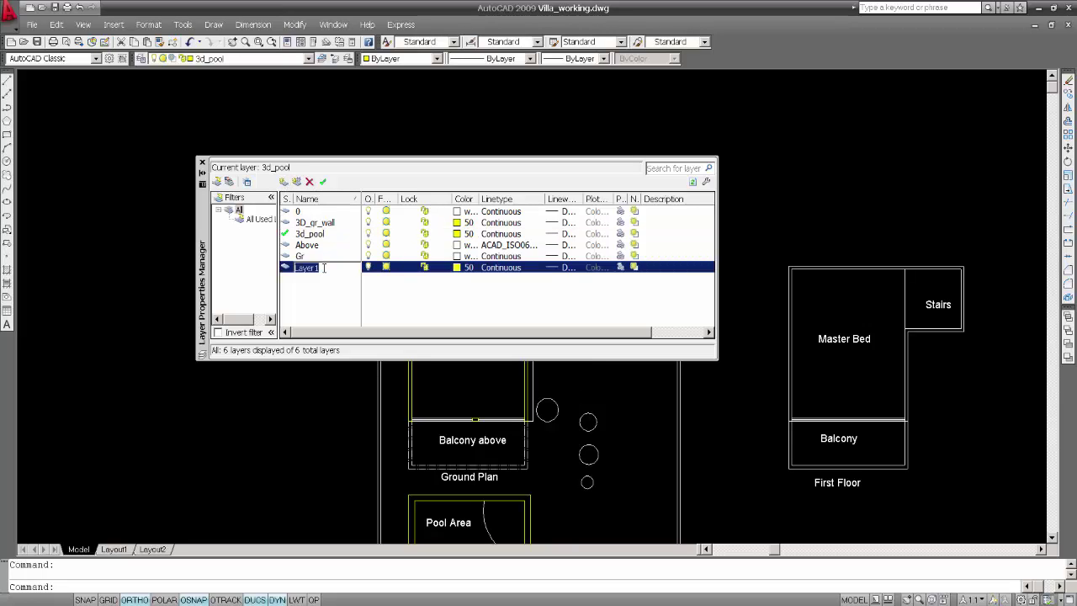
{"action": "type", "text": "3d_bushes"}
{"action": "key", "text": "Return"}
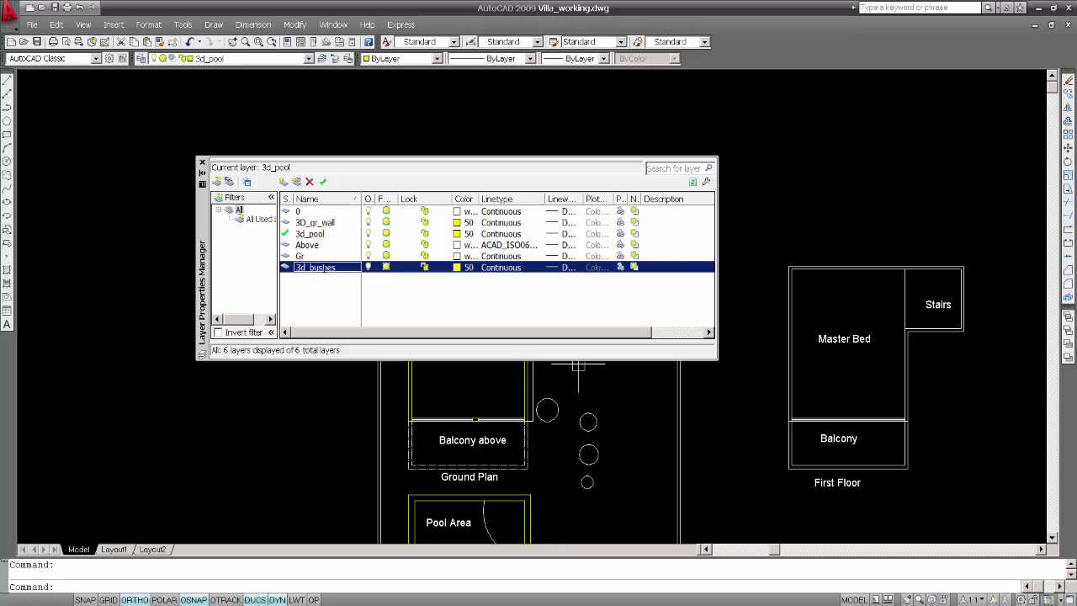
{"action": "left_click", "coordinate": [456, 268]}
{"action": "left_click", "coordinate": [481, 257]}
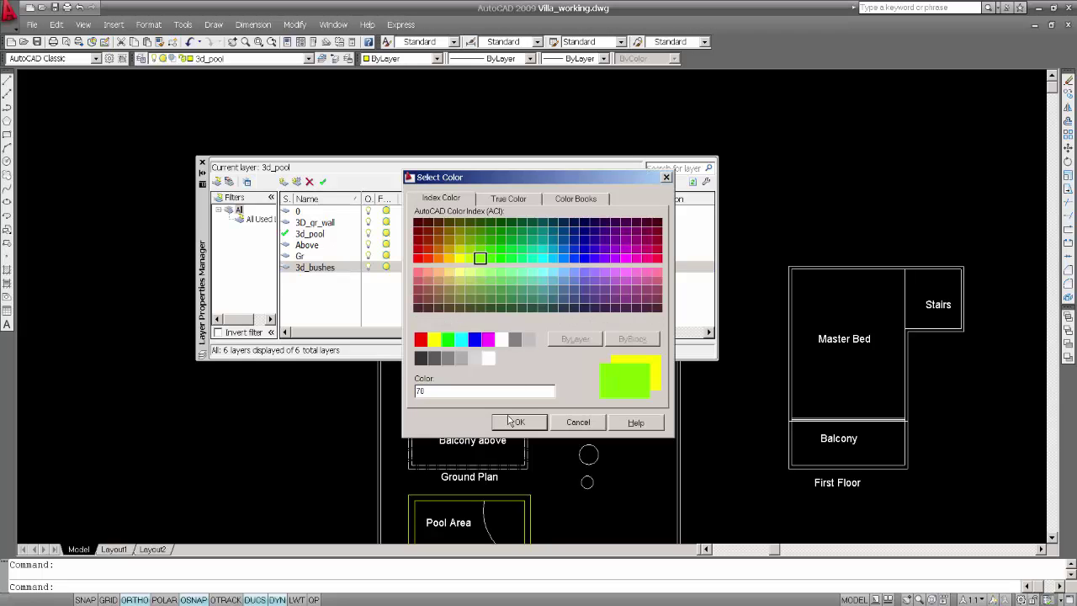
{"action": "left_click", "coordinate": [515, 421]}
{"action": "left_click", "coordinate": [323, 183]}
Create a boundary outline by picking a point inside the stair walls
{"action": "left_click", "coordinate": [202, 162]}
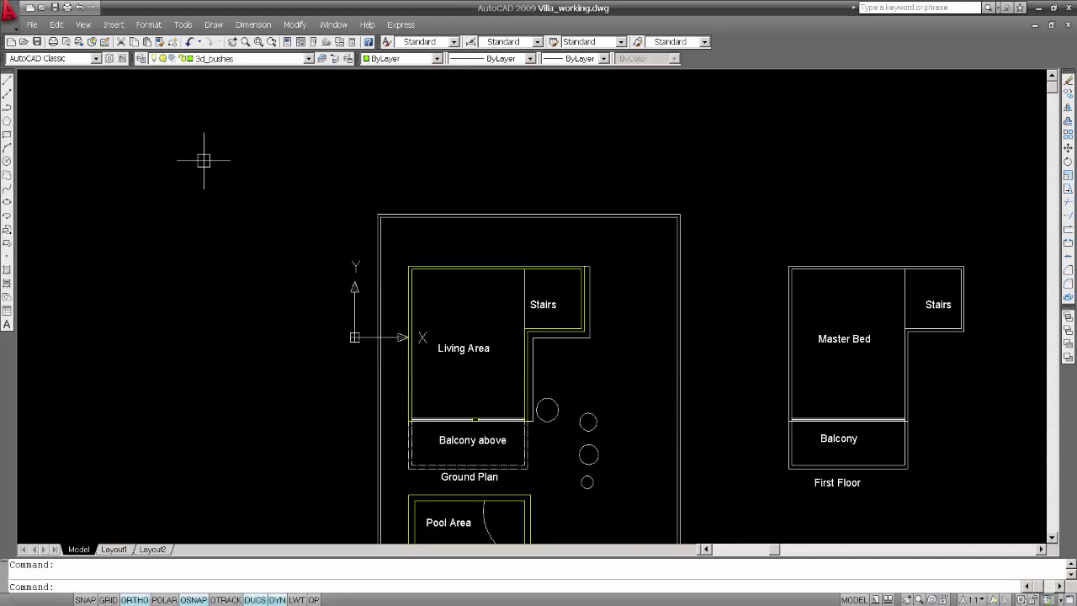
{"action": "scroll", "coordinate": [552, 353], "scroll_direction": "up", "scroll_amount": 4}
{"action": "type", "text": "bo"}
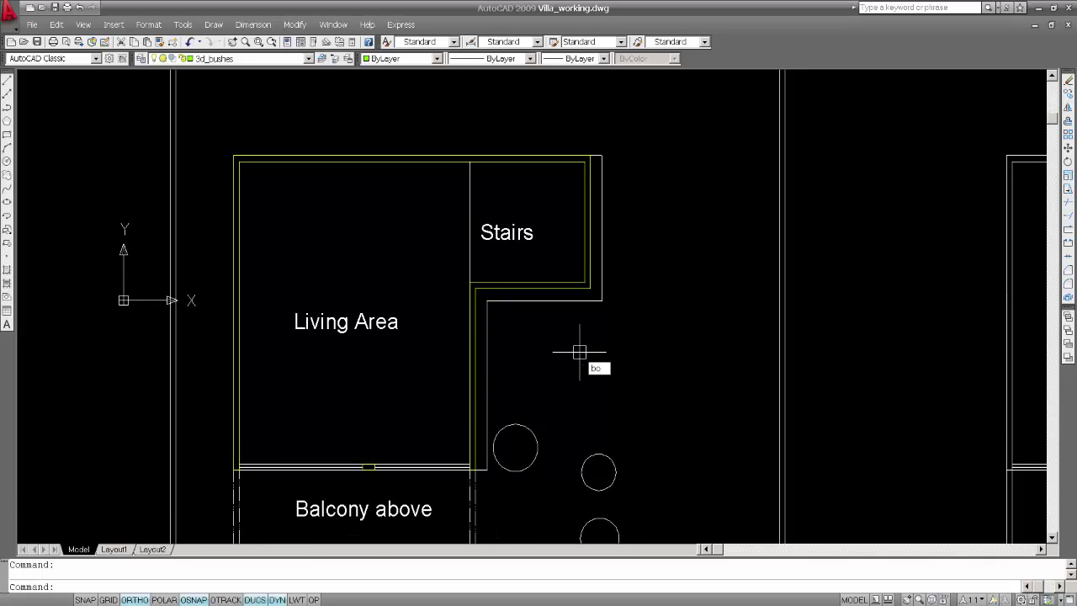
{"action": "key", "text": "Return"}
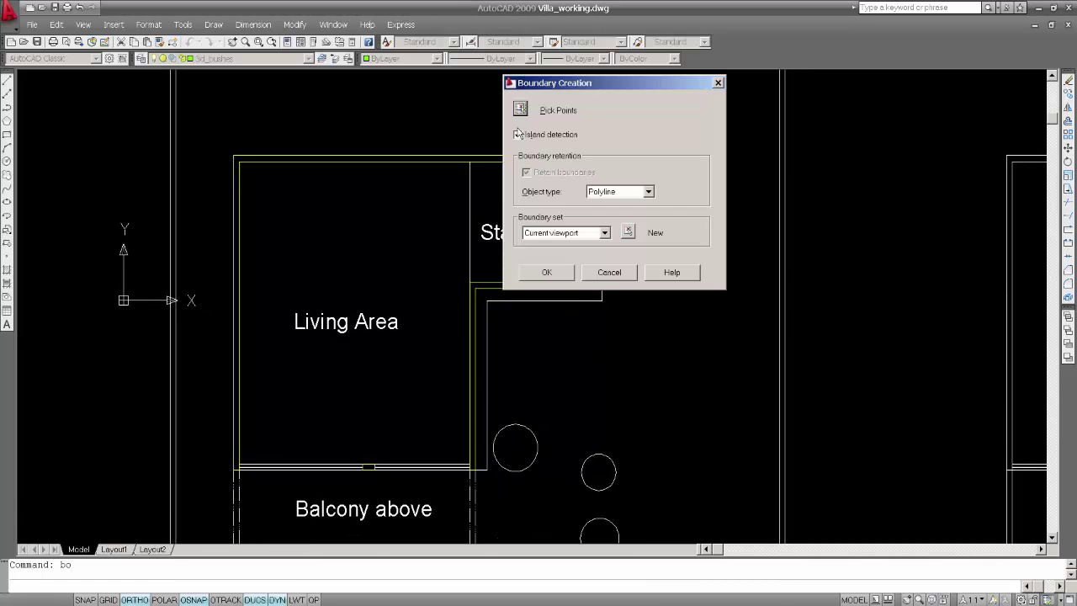
{"action": "left_click", "coordinate": [517, 111]}
{"action": "left_click", "coordinate": [595, 233]}
{"action": "key", "text": "Return"}
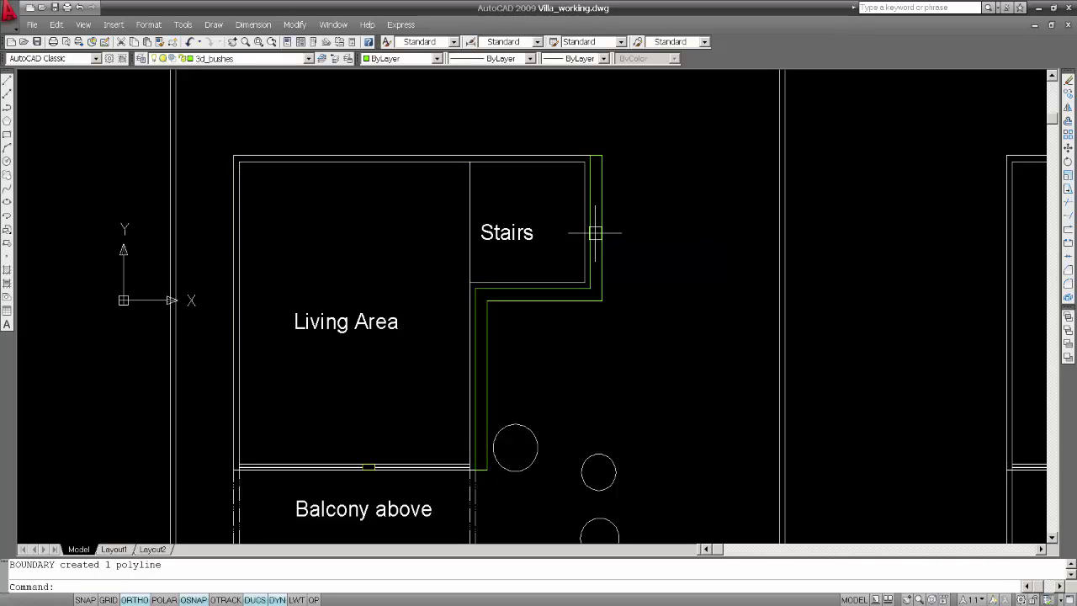
Check the new bushes boundary polyline and save the drawing
{"action": "type", "text": "la"}
{"action": "key", "text": "Escape"}
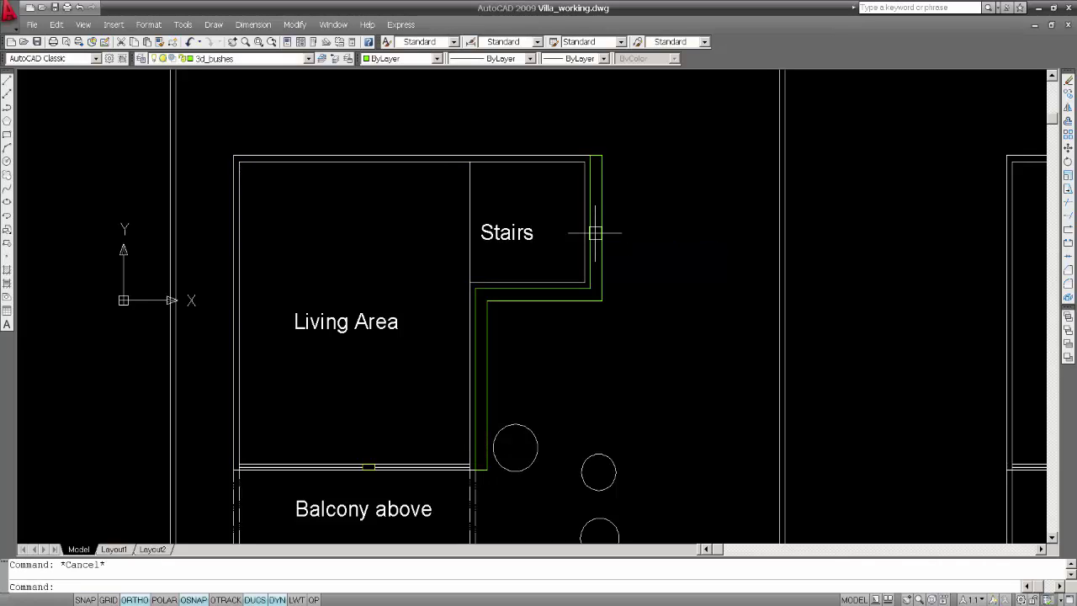
{"action": "left_click", "coordinate": [595, 229]}
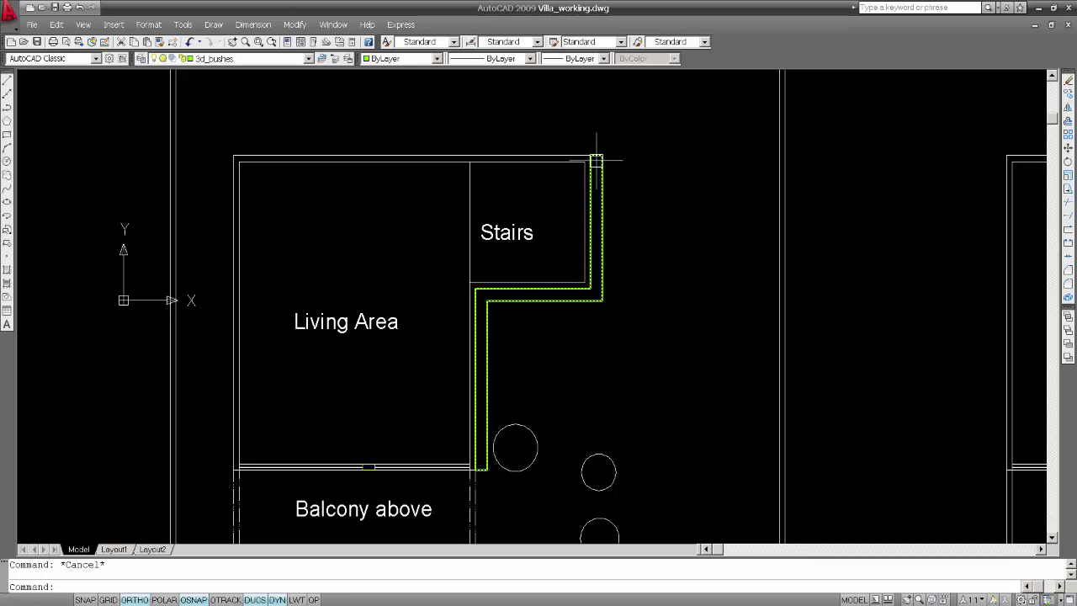
{"action": "mouse_move", "coordinate": [596, 190]}
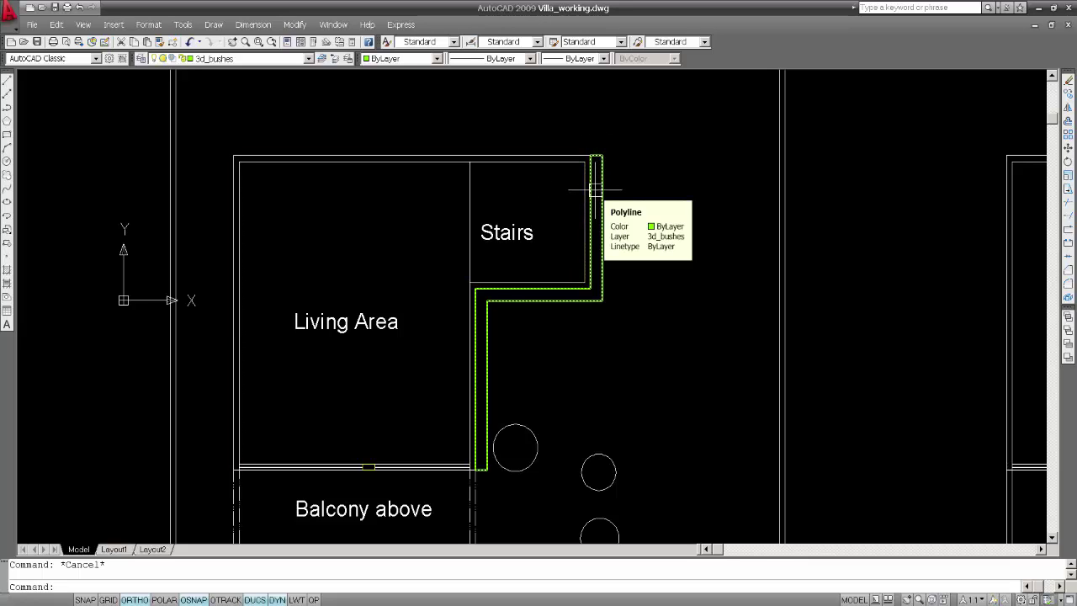
{"action": "key", "text": "Escape"}
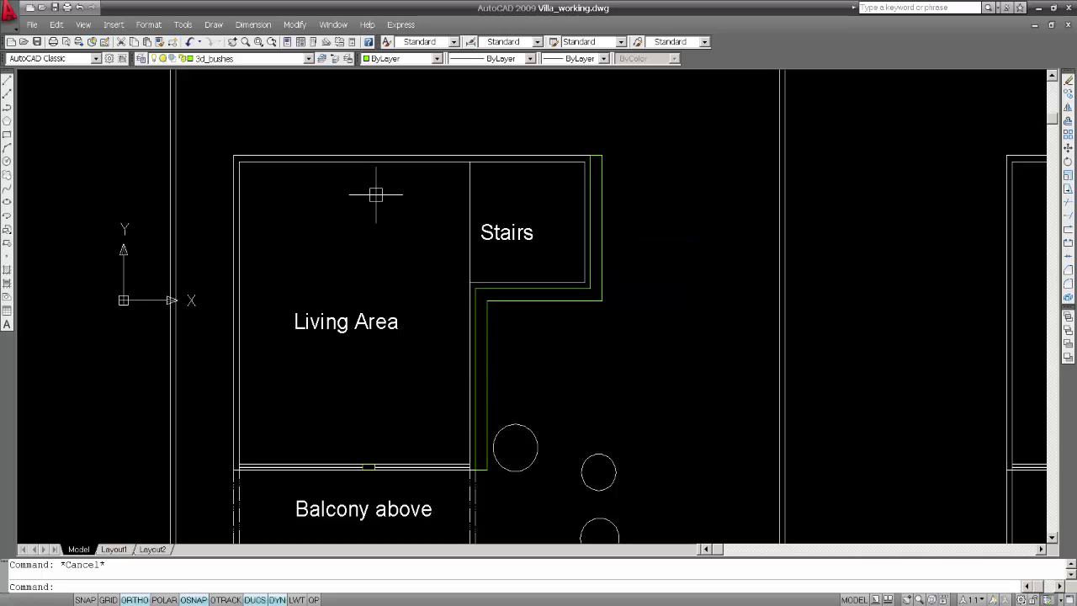
{"action": "left_click", "coordinate": [37, 42]}
Turn off every layer except the current 3d_bushes layer
{"action": "type", "text": "la"}
{"action": "key", "text": "Return"}
{"action": "right_click", "coordinate": [320, 225]}
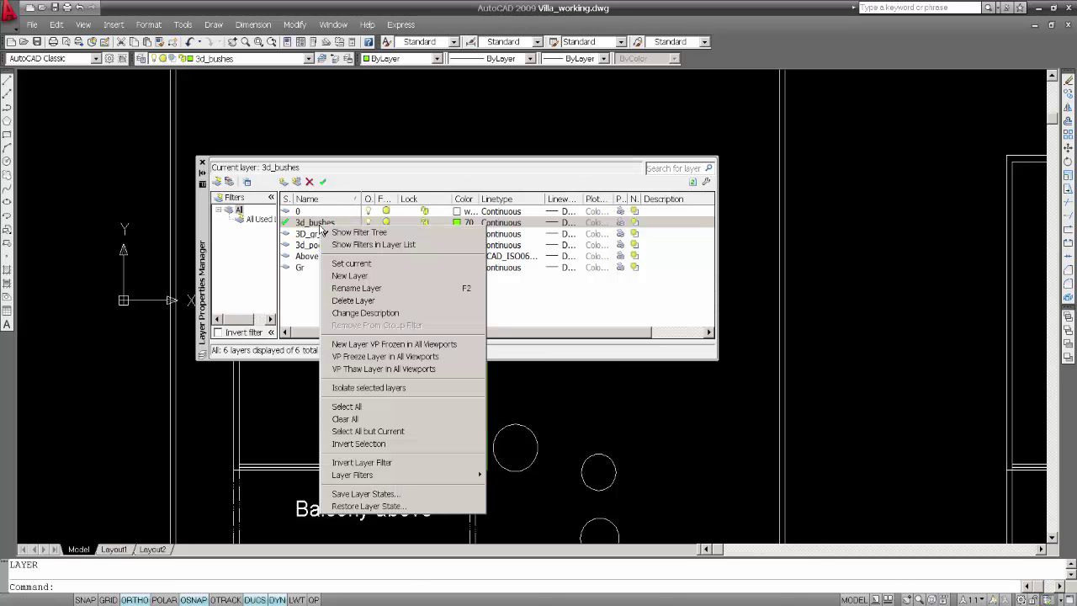
{"action": "left_click", "coordinate": [368, 431]}
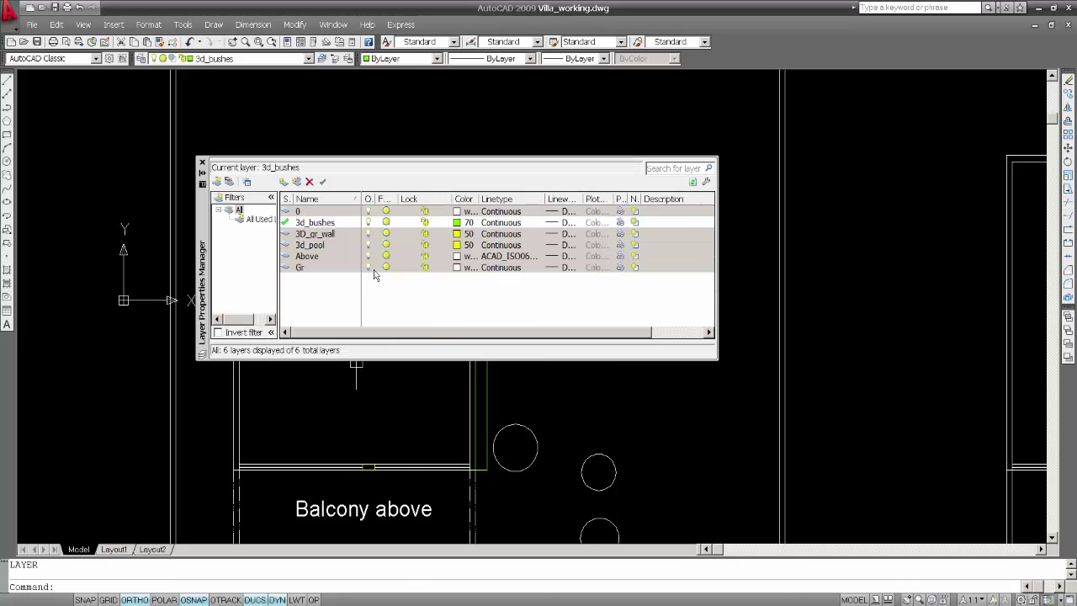
{"action": "left_click", "coordinate": [368, 257]}
{"action": "left_click", "coordinate": [201, 162]}
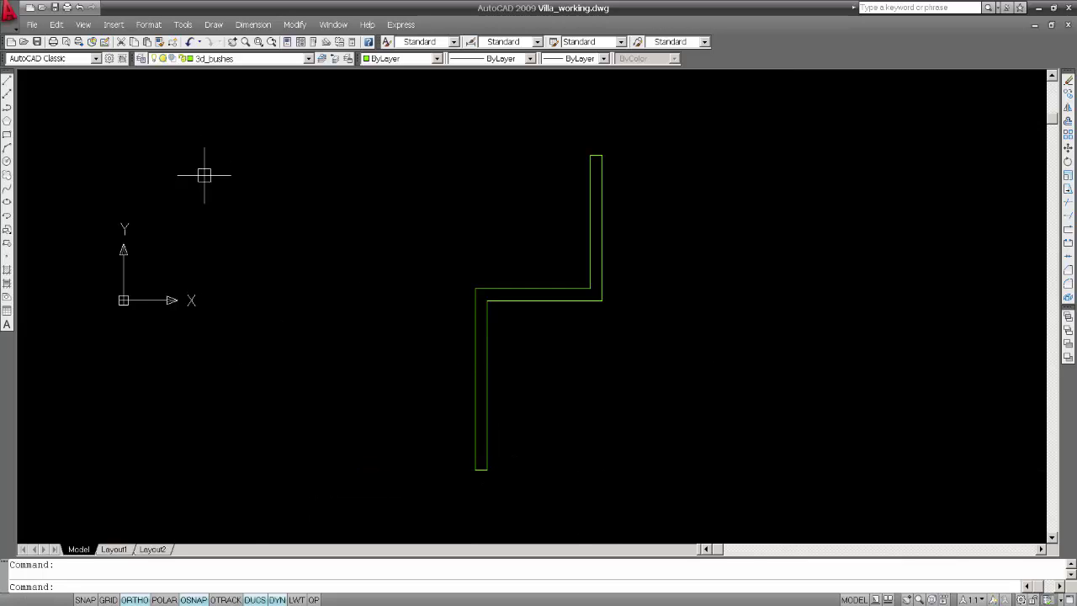
{"action": "middle_click_drag", "start_coordinate": [615, 345], "coordinate": [584, 337]}
{"action": "key", "text": "ctrl+s"}
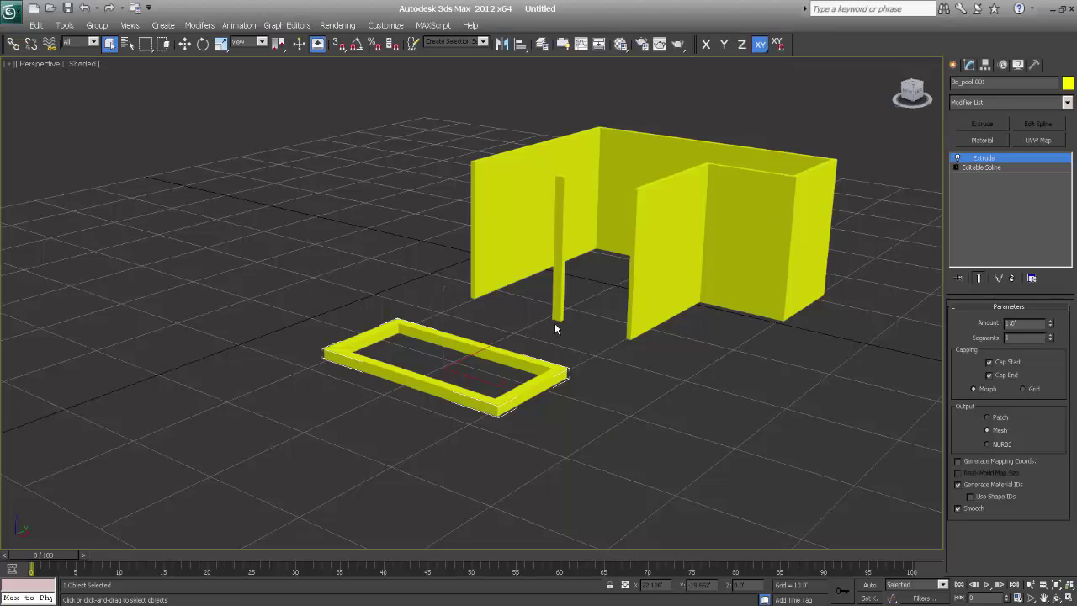
{"action": "scroll", "coordinate": [554, 336], "scroll_direction": "up", "scroll_amount": 2}
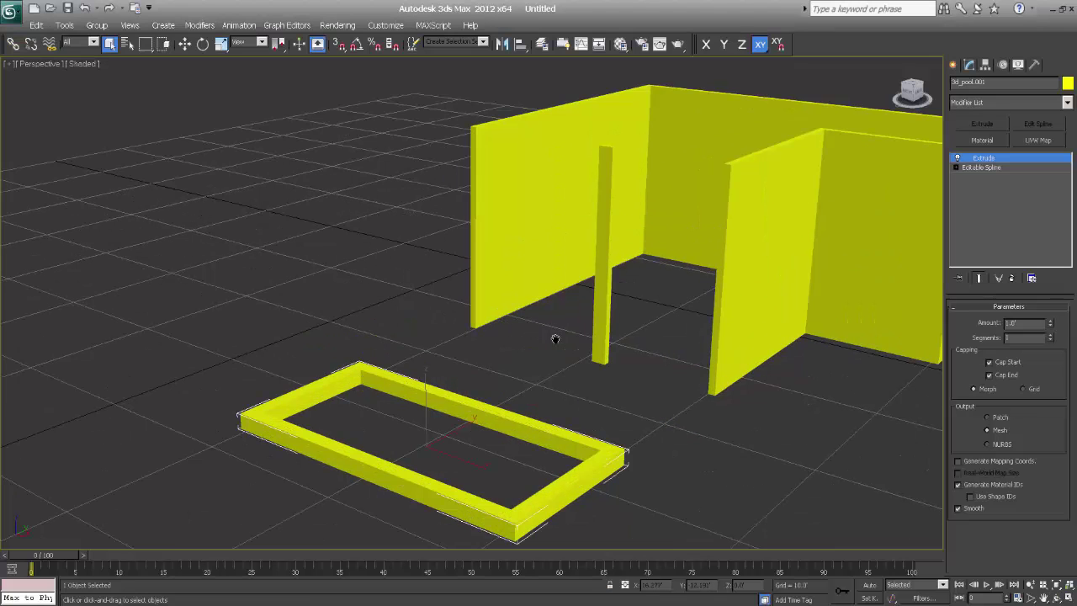
{"action": "key", "text": "ctrl+i"}
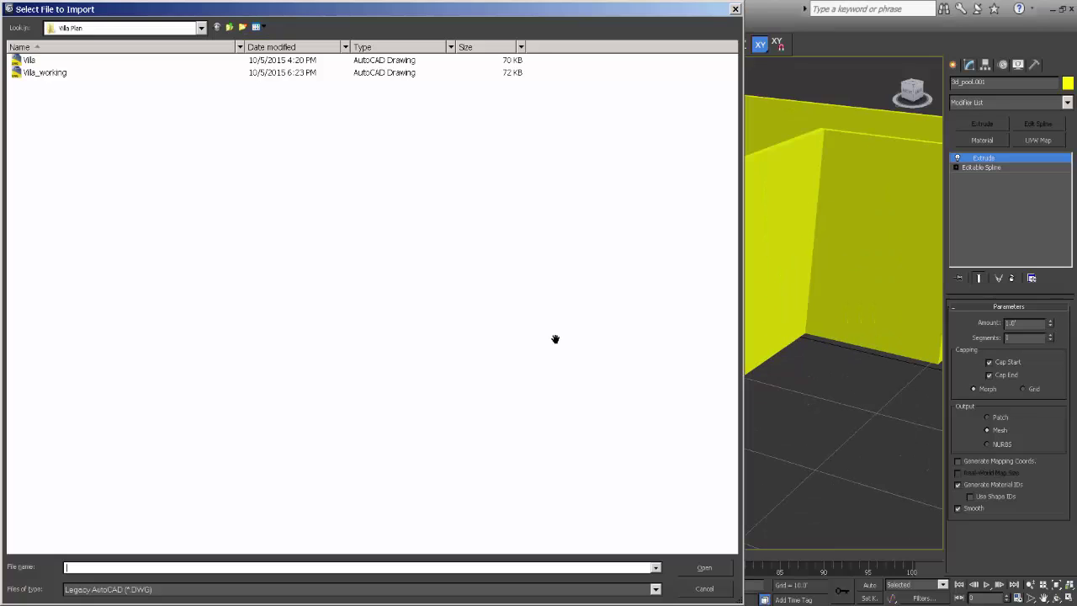
{"action": "left_click", "coordinate": [47, 75]}
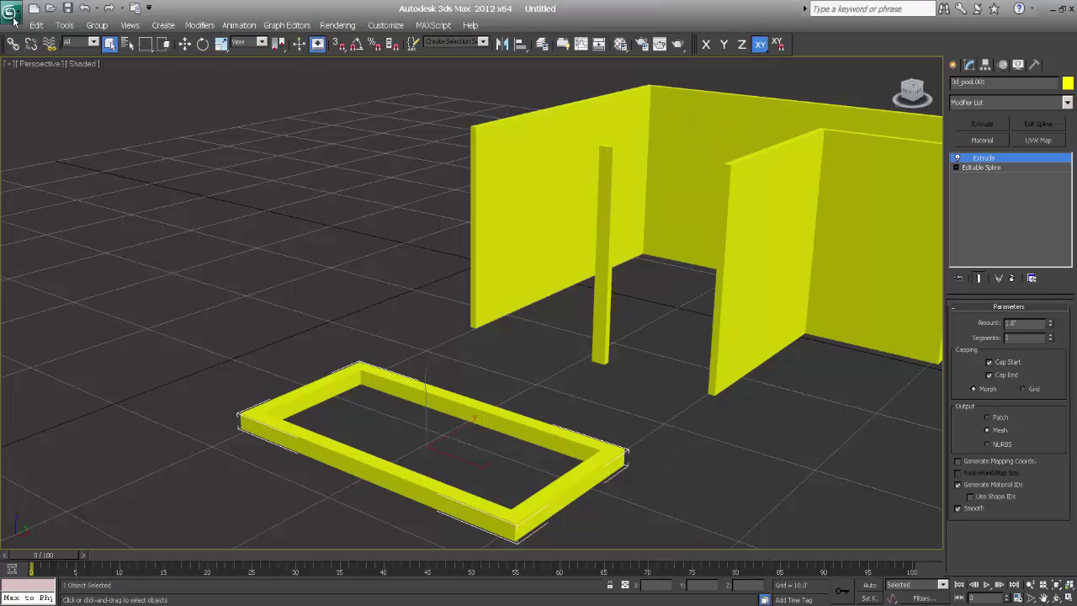
{"action": "left_click", "coordinate": [10, 12]}
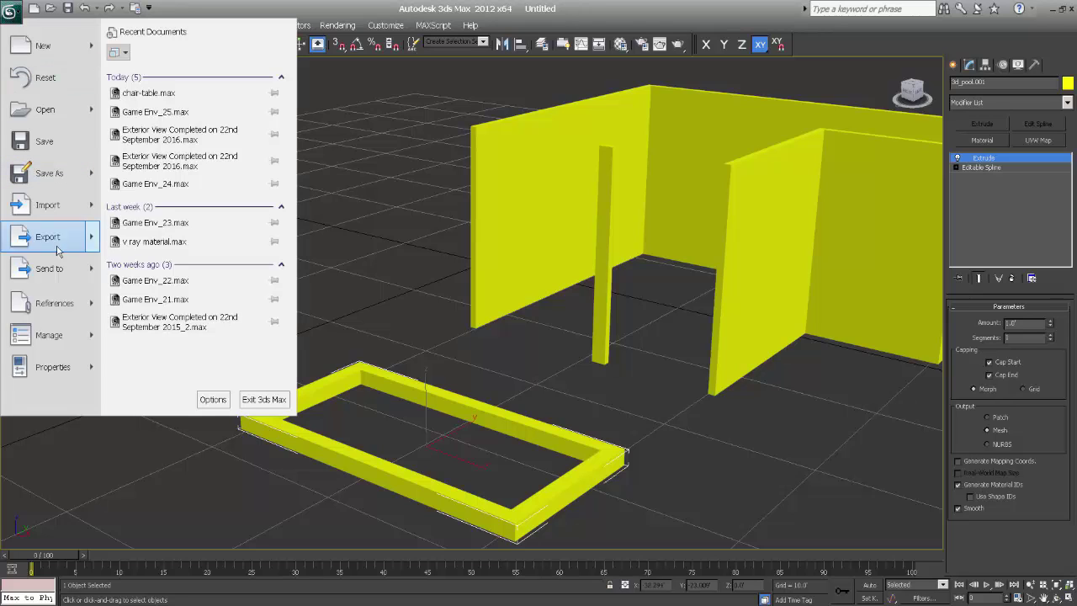
{"action": "mouse_move", "coordinate": [49, 205]}
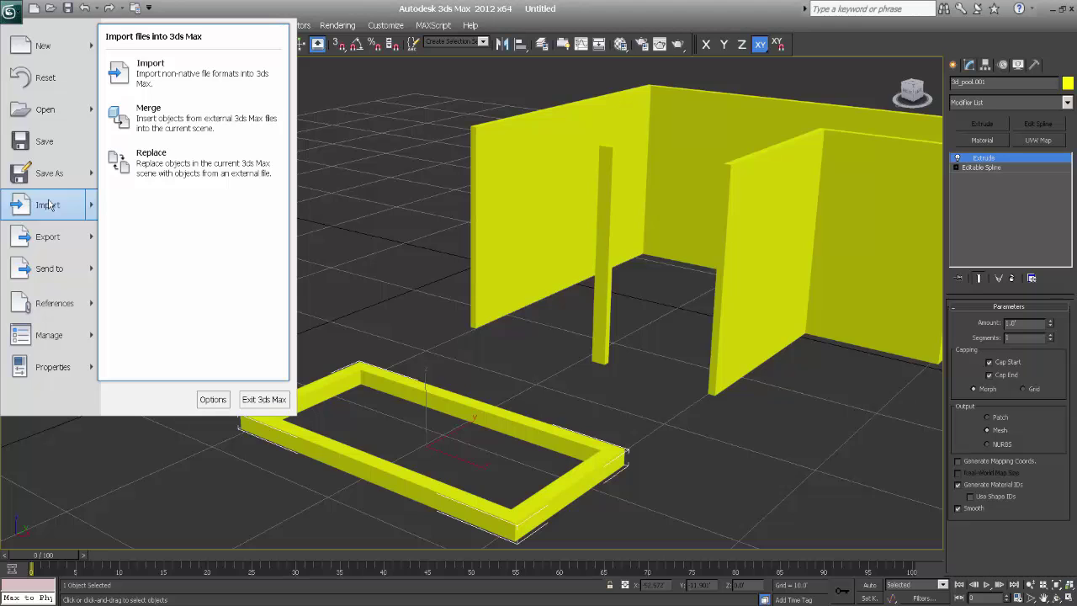
{"action": "left_click", "coordinate": [349, 5]}
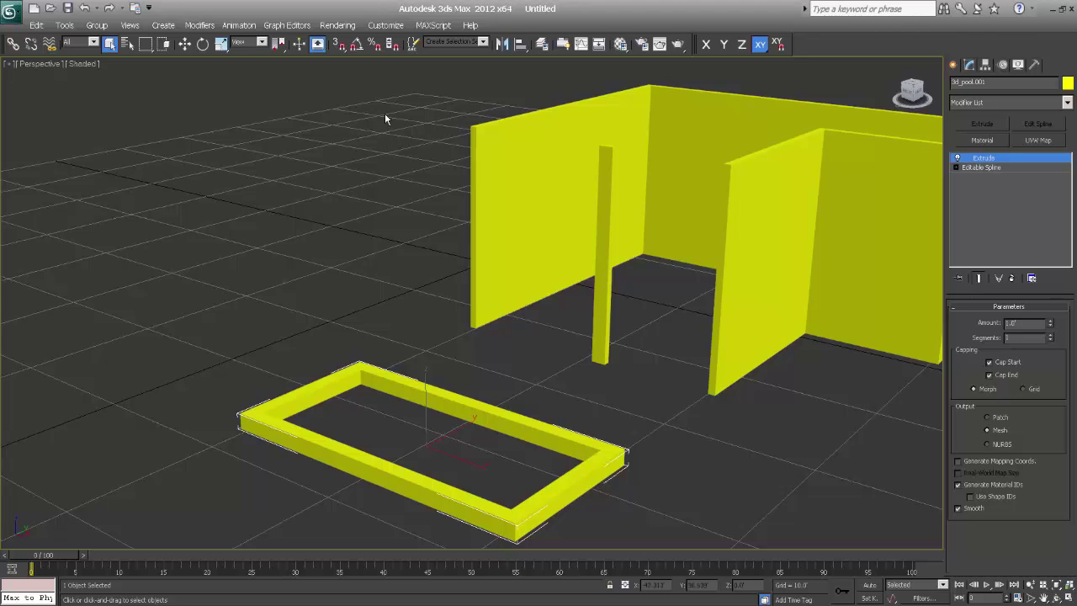
Assign a keyboard hotkey to Import File in Customize User Interface's Keyboard tab
{"action": "left_click", "coordinate": [381, 26]}
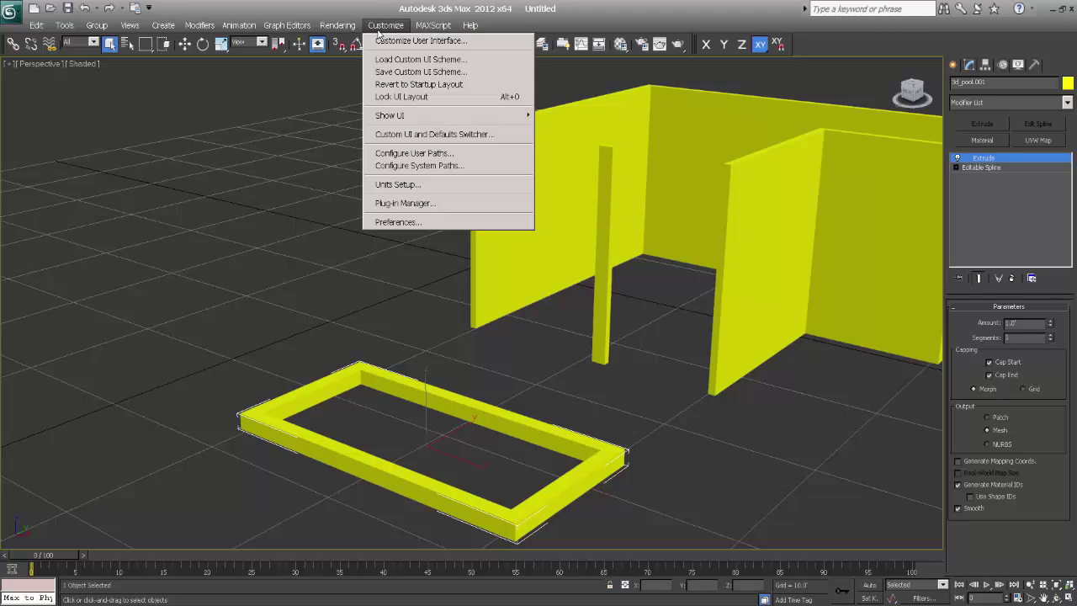
{"action": "left_click", "coordinate": [420, 42]}
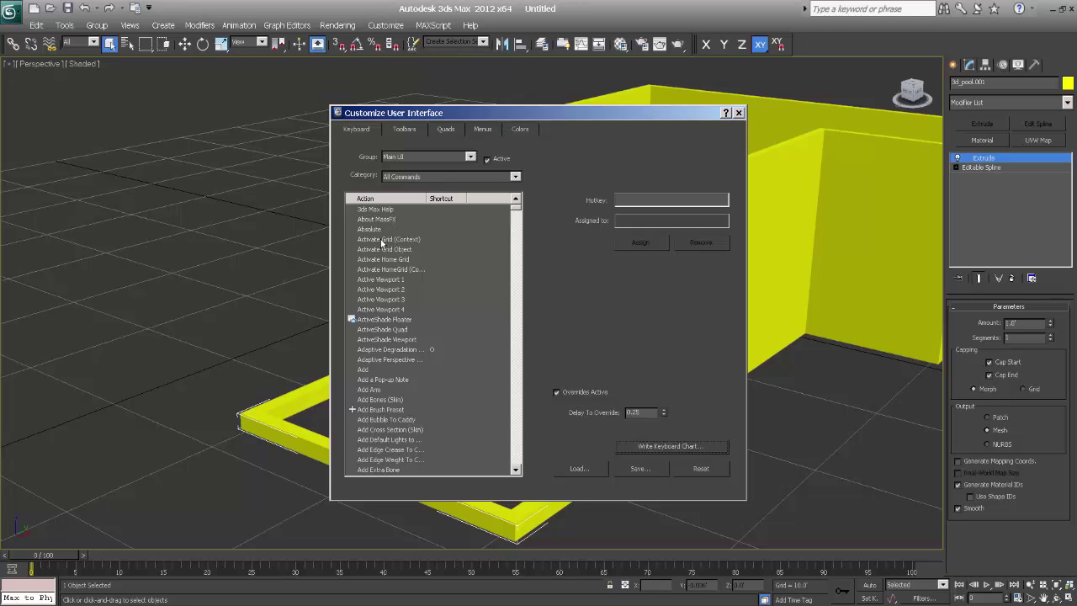
{"action": "left_click", "coordinate": [383, 242]}
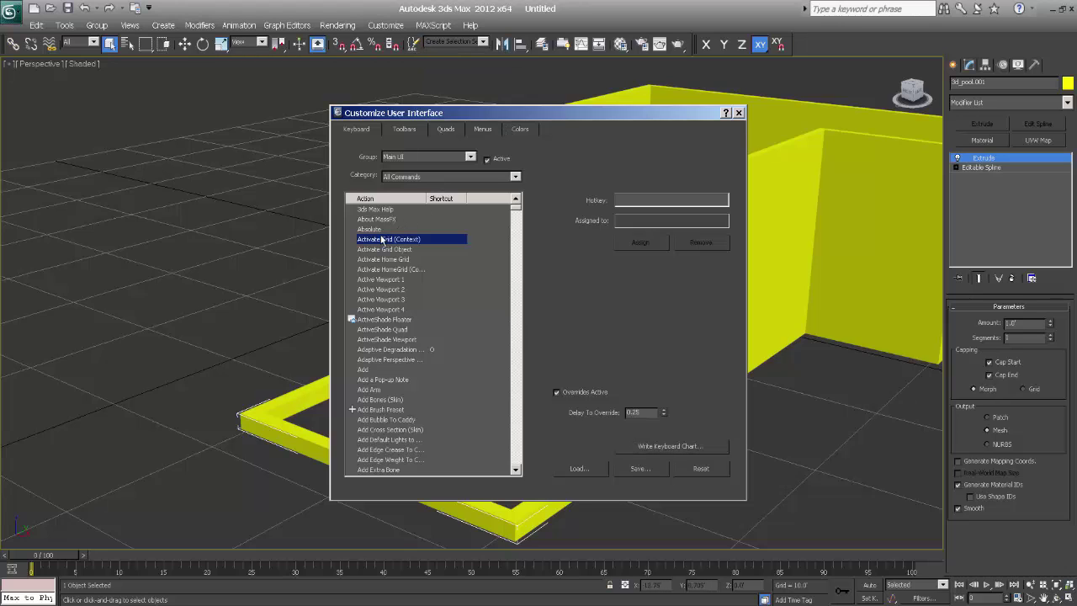
{"action": "key", "text": "i"}
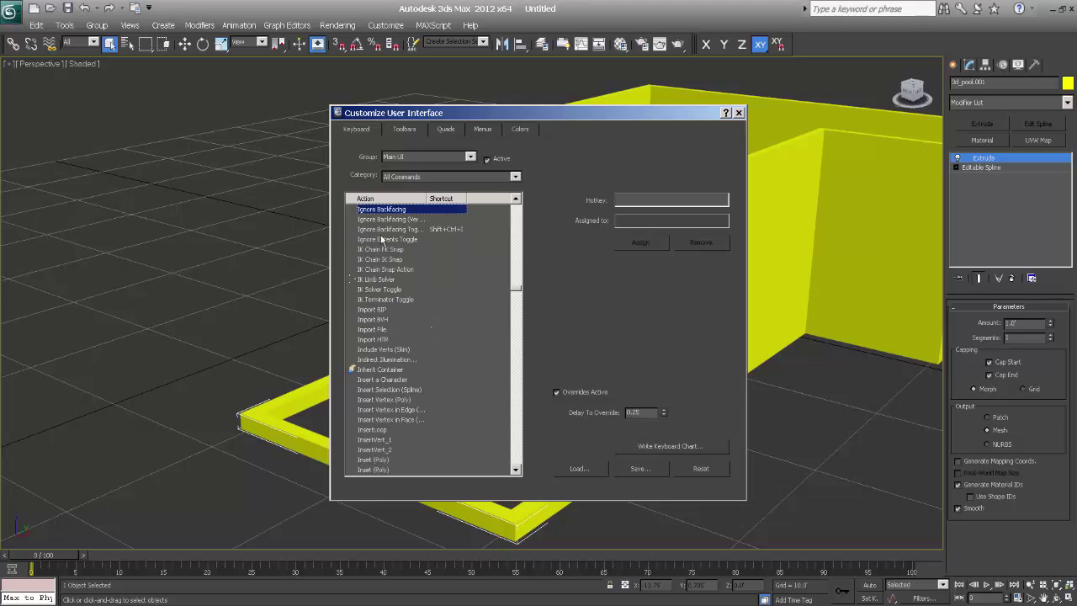
{"action": "key", "text": "Down"}
{"action": "key", "text": "Down"}
{"action": "key", "text": "Down"}
{"action": "key", "text": "Down"}
{"action": "key", "text": "Down"}
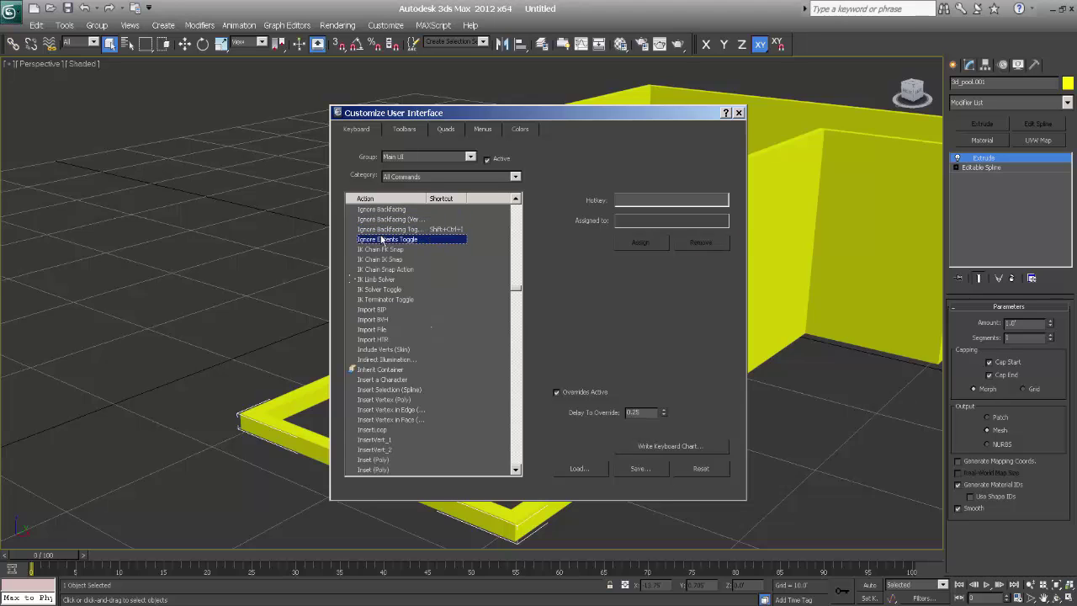
{"action": "key", "text": "Down"}
{"action": "key", "text": "Down"}
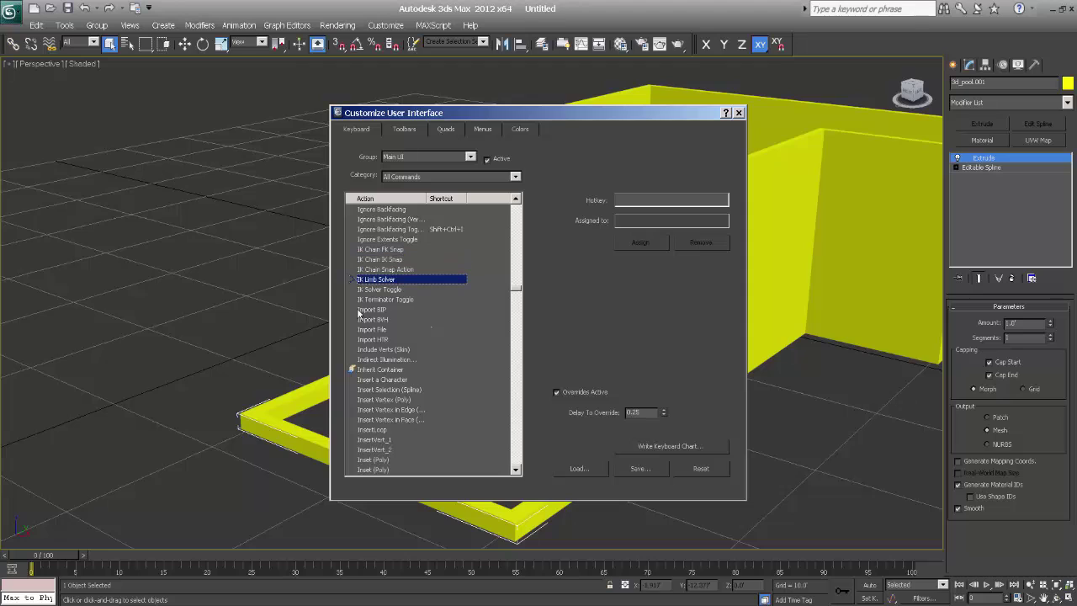
{"action": "left_click", "coordinate": [365, 331]}
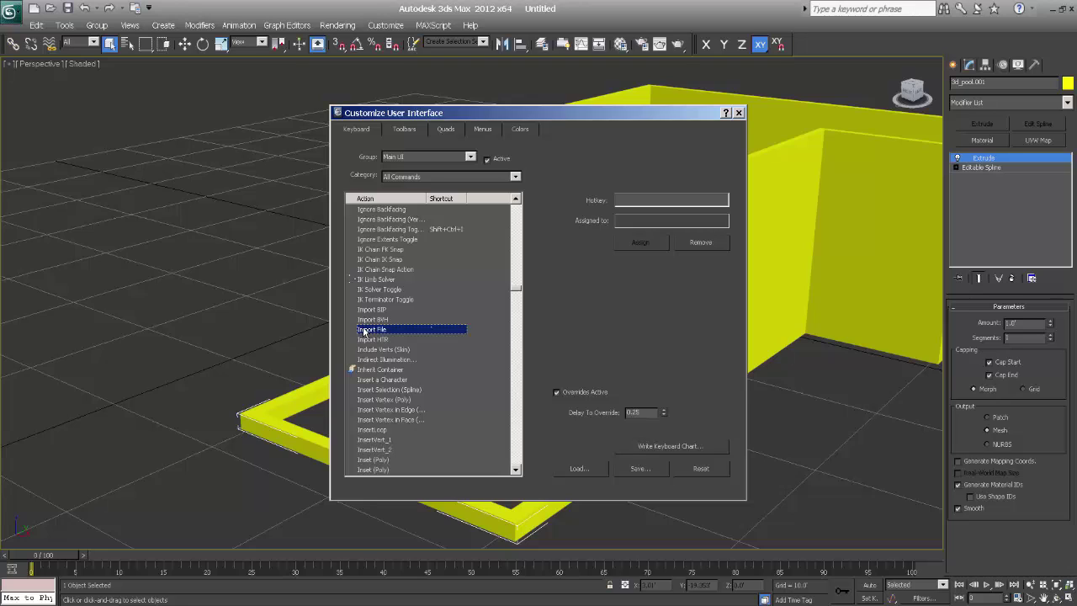
{"action": "left_click", "coordinate": [632, 200]}
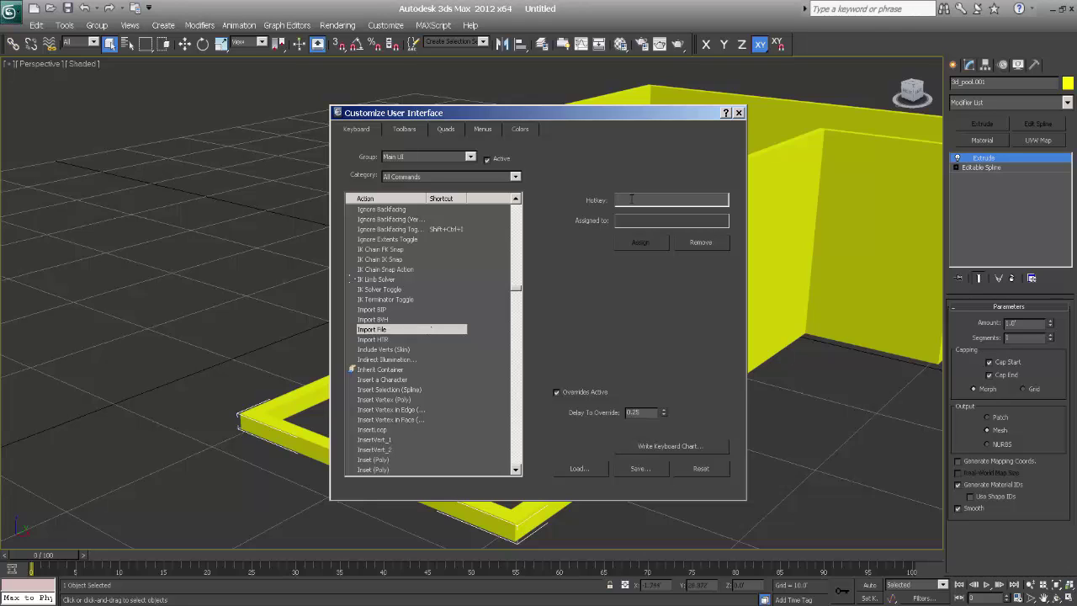
{"action": "key", "text": "i"}
{"action": "left_click", "coordinate": [739, 113]}
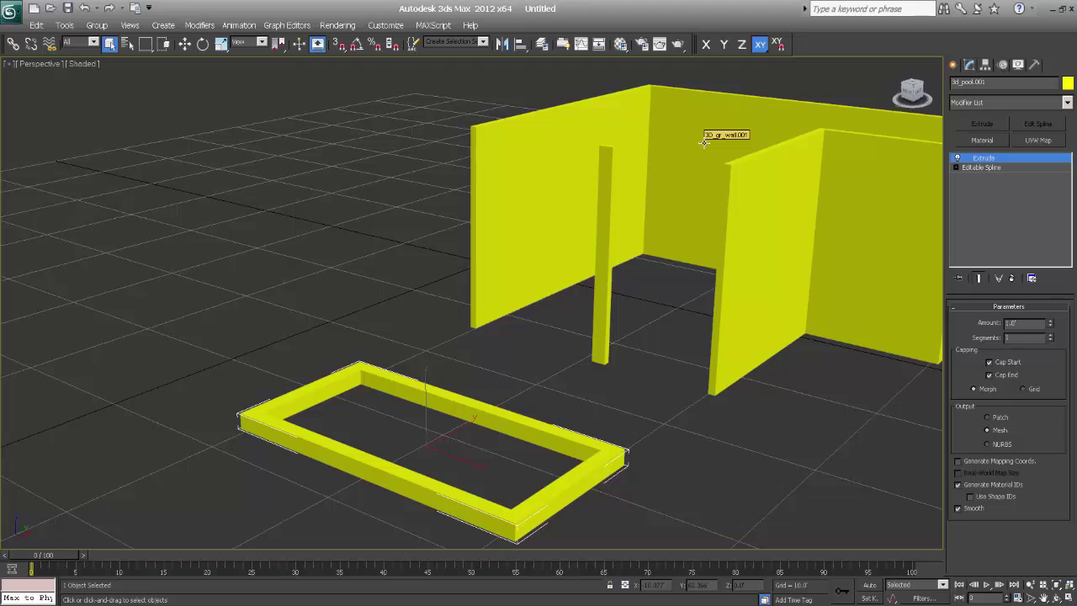
Import and merge the Villa_working drawing, then select the 3d_bushes outline
{"action": "key", "text": "ctrl+i"}
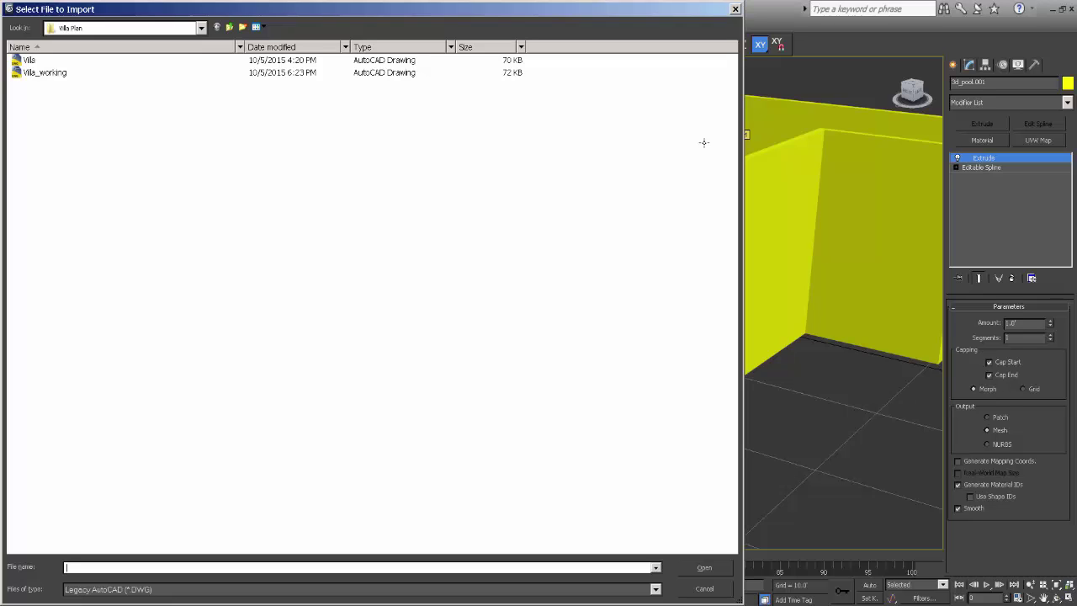
{"action": "left_click", "coordinate": [46, 73]}
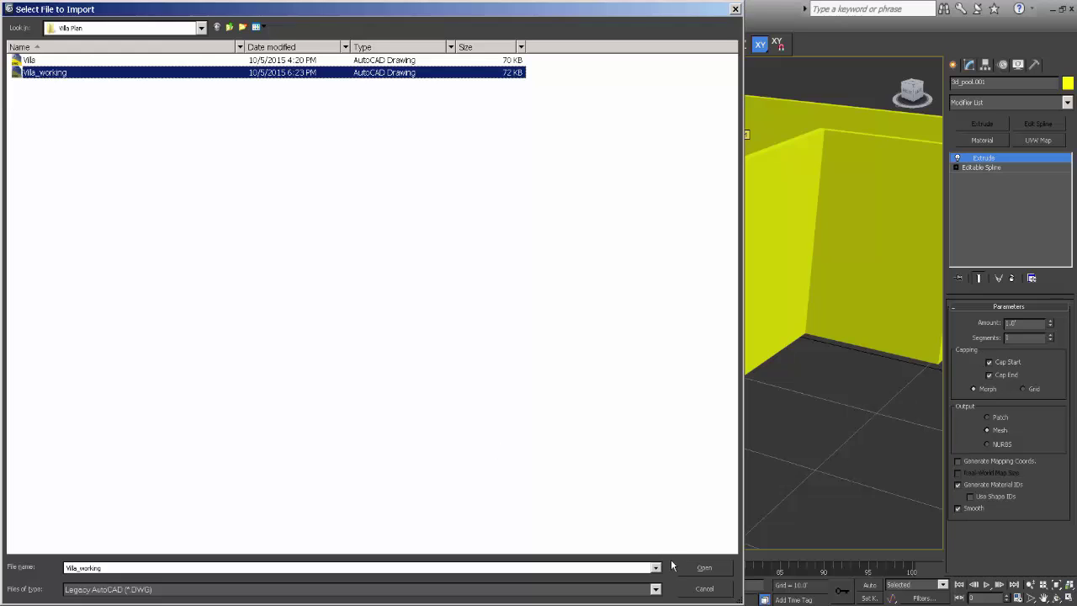
{"action": "left_click", "coordinate": [703, 568]}
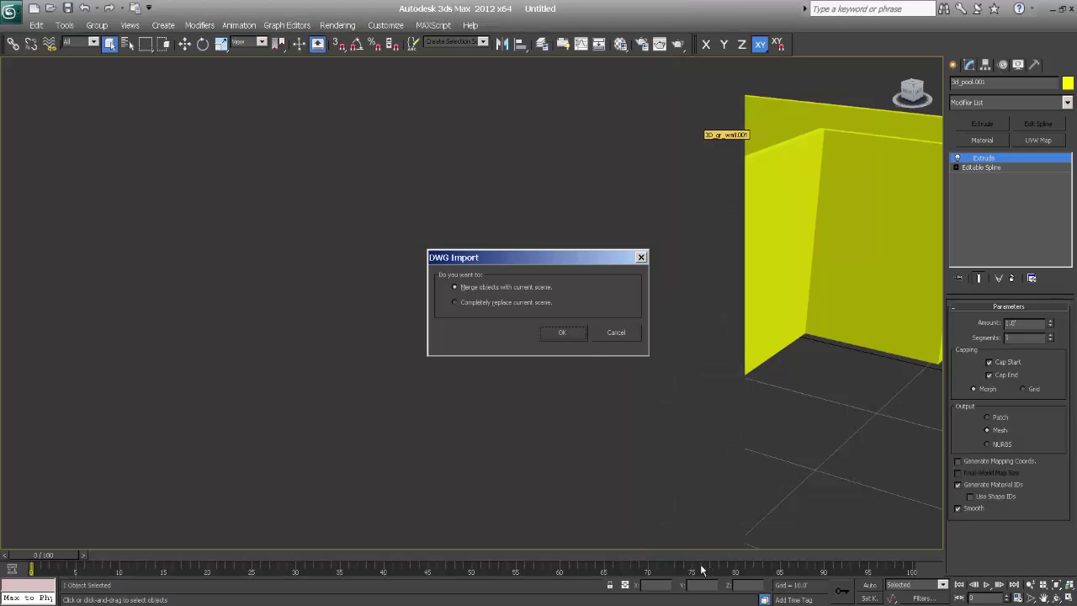
{"action": "left_click", "coordinate": [572, 333]}
{"action": "left_click", "coordinate": [552, 426]}
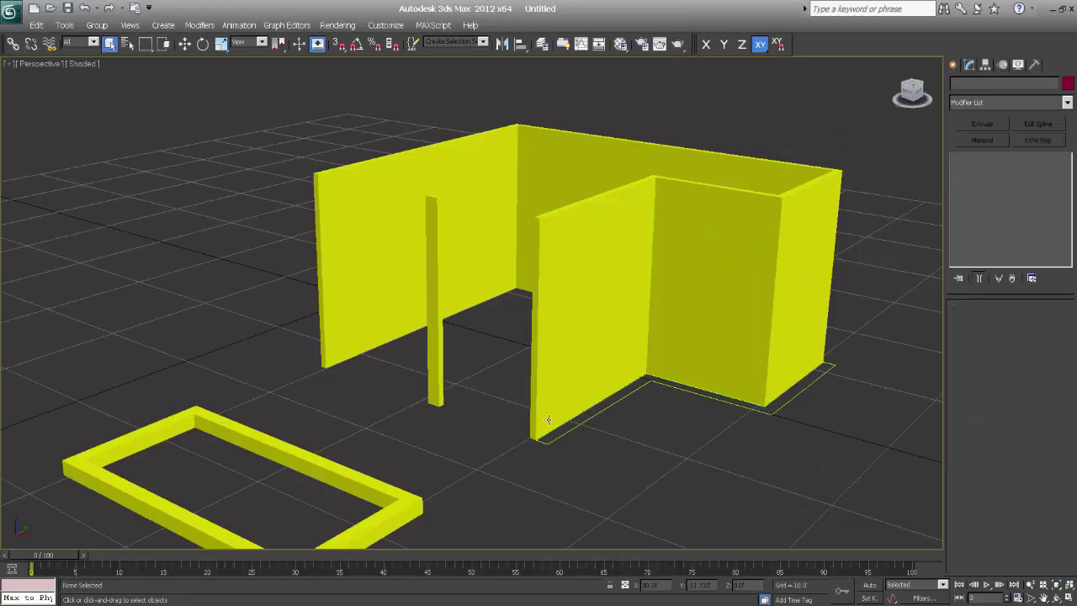
{"action": "left_click", "coordinate": [603, 410]}
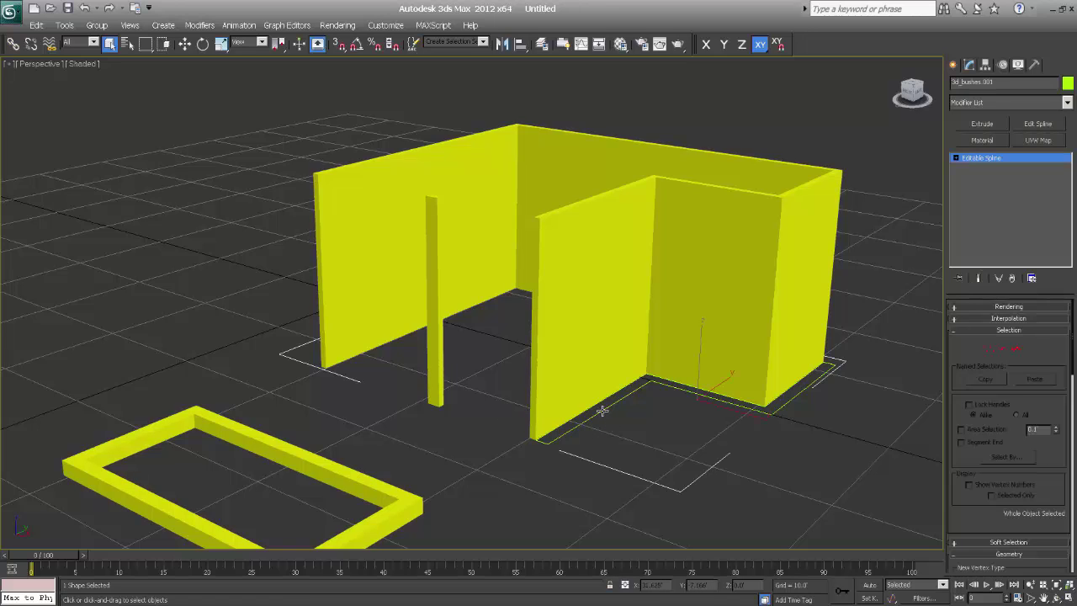
{"action": "middle_click_drag", "start_coordinate": [613, 457], "coordinate": [545, 459], "text": "alt"}
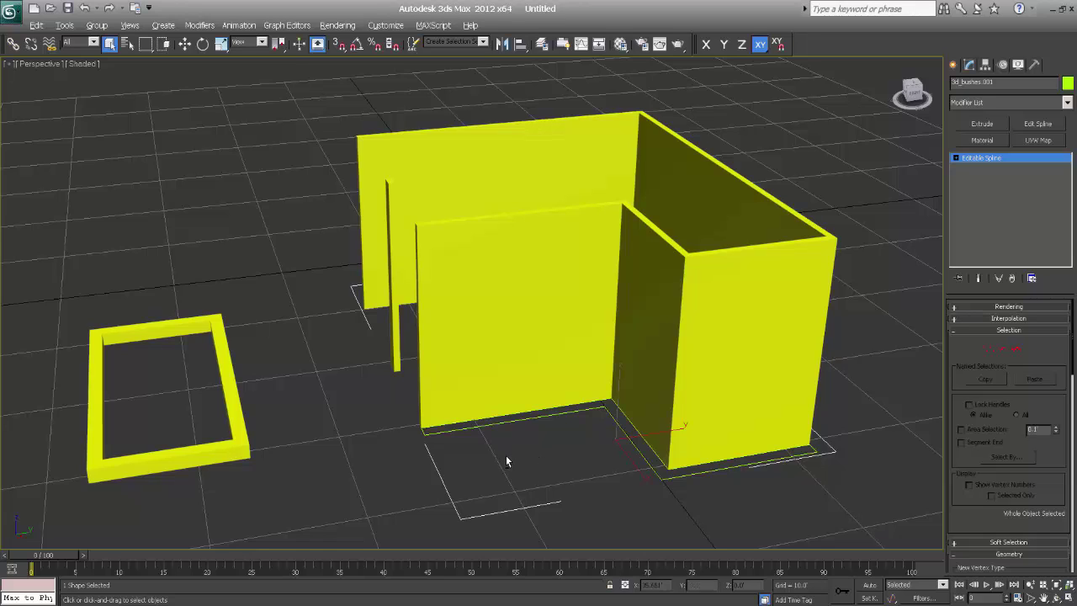
{"action": "key", "text": "shift+z"}
{"action": "key", "text": "shift+z"}
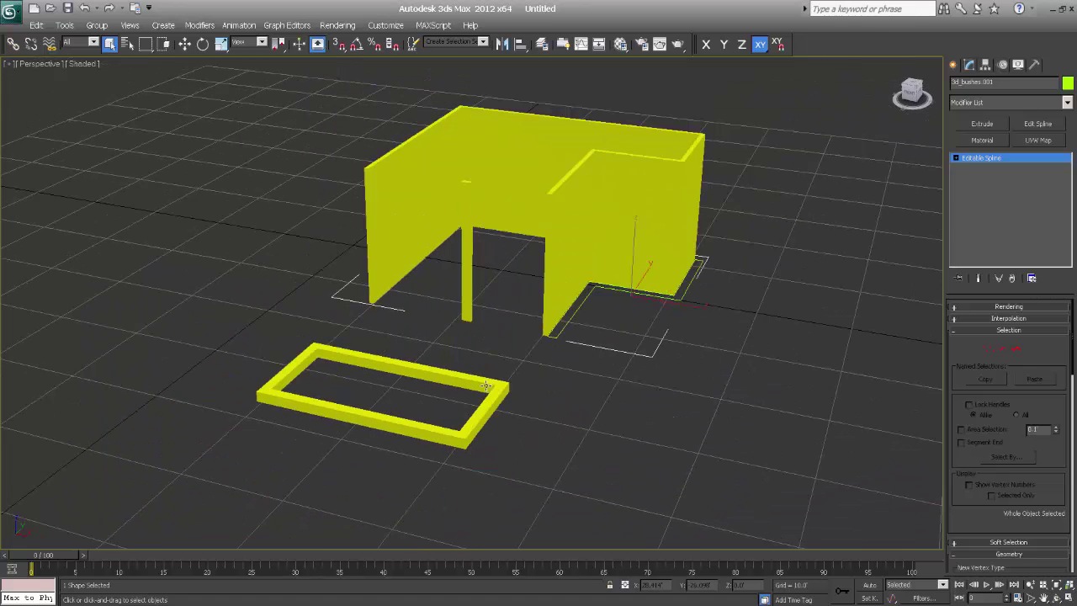
{"action": "key", "text": "shift+z"}
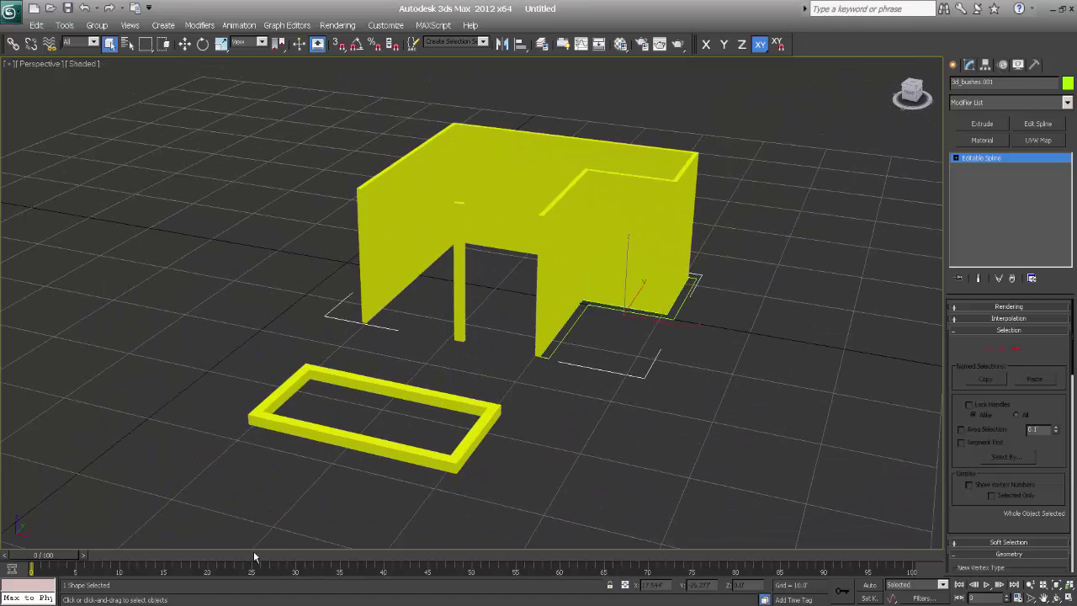
Back in AutoCAD, turn all six layers of the villa plan back on
{"action": "key", "text": "alt+Tab"}
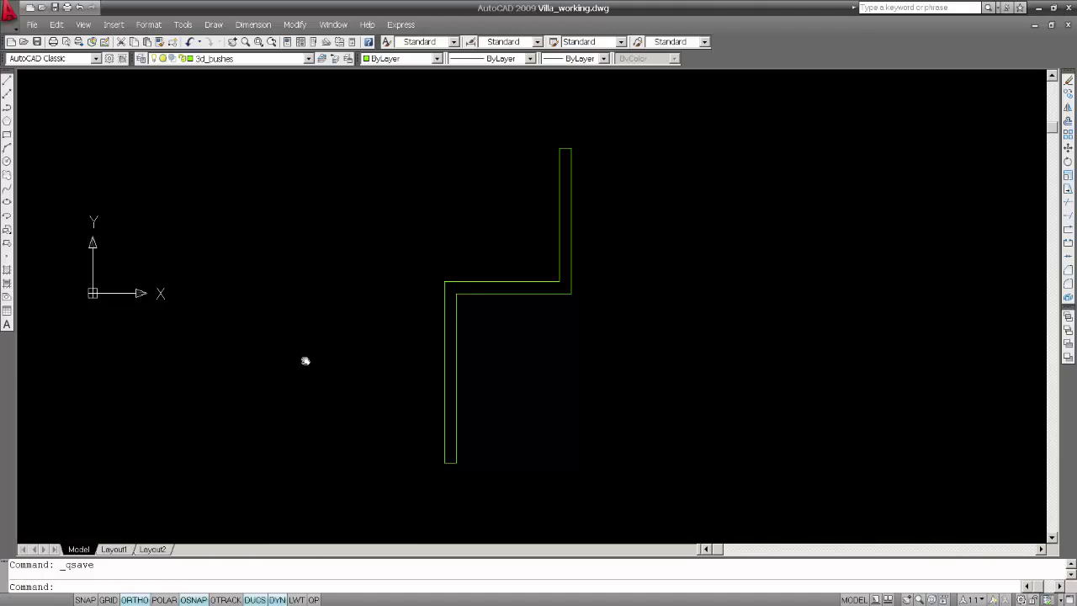
{"action": "type", "text": "la"}
{"action": "key", "text": "Return"}
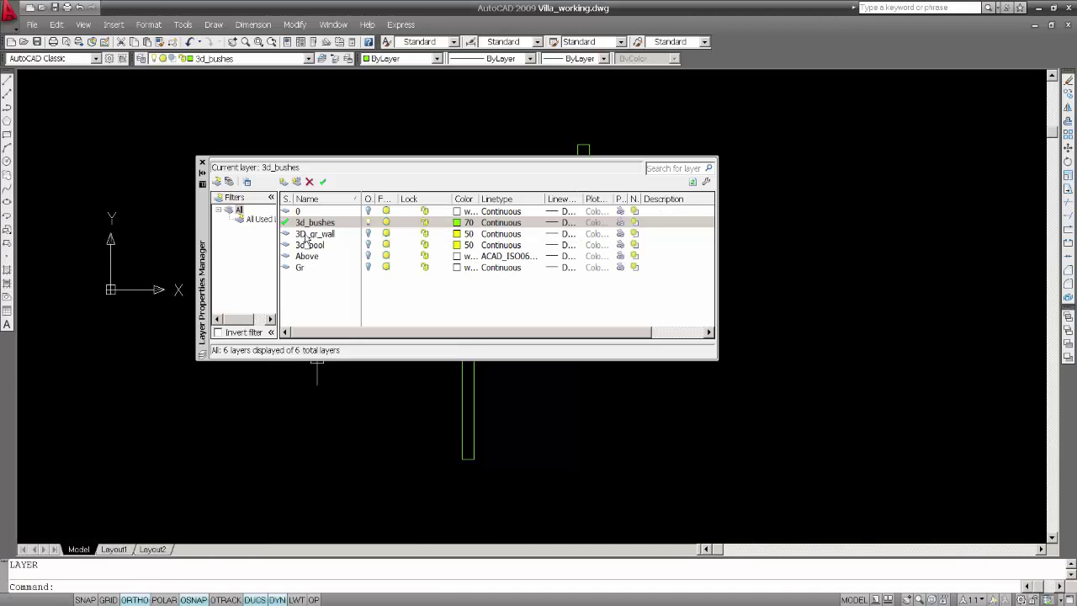
{"action": "left_click", "coordinate": [301, 212]}
{"action": "left_click", "coordinate": [300, 268], "text": "shift"}
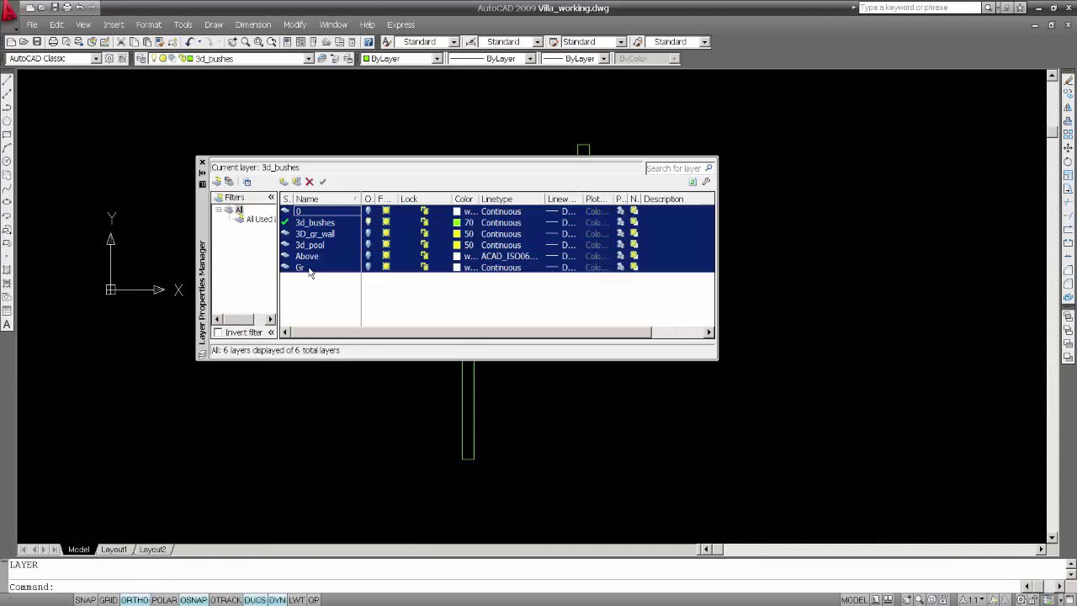
{"action": "left_click", "coordinate": [367, 267]}
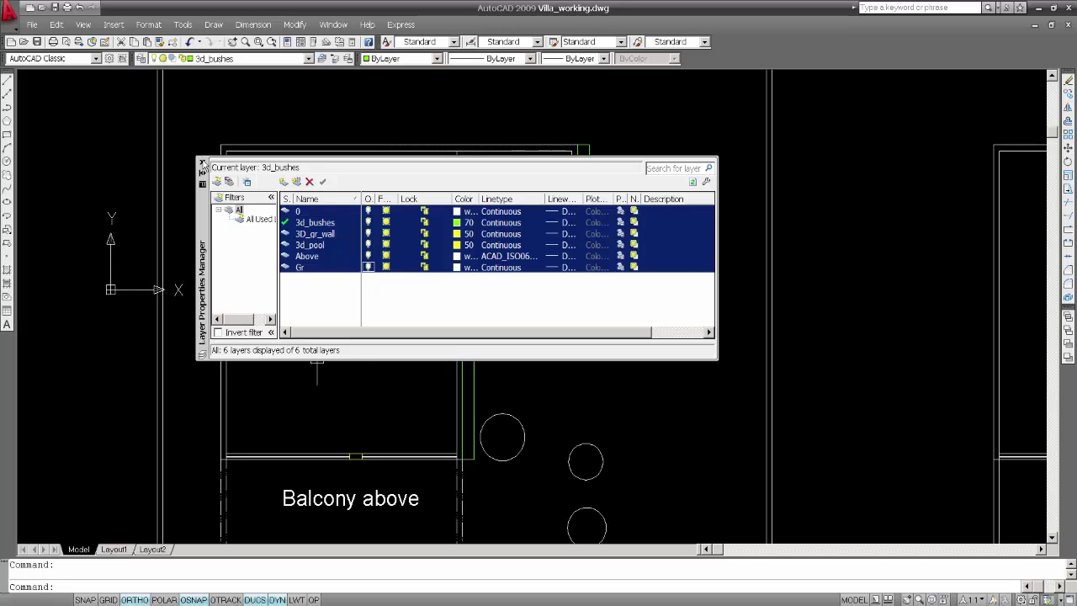
{"action": "left_click", "coordinate": [202, 163]}
Zoom out to the whole plan and check the outer boundary line
{"action": "scroll", "coordinate": [488, 344], "scroll_direction": "down", "scroll_amount": 4}
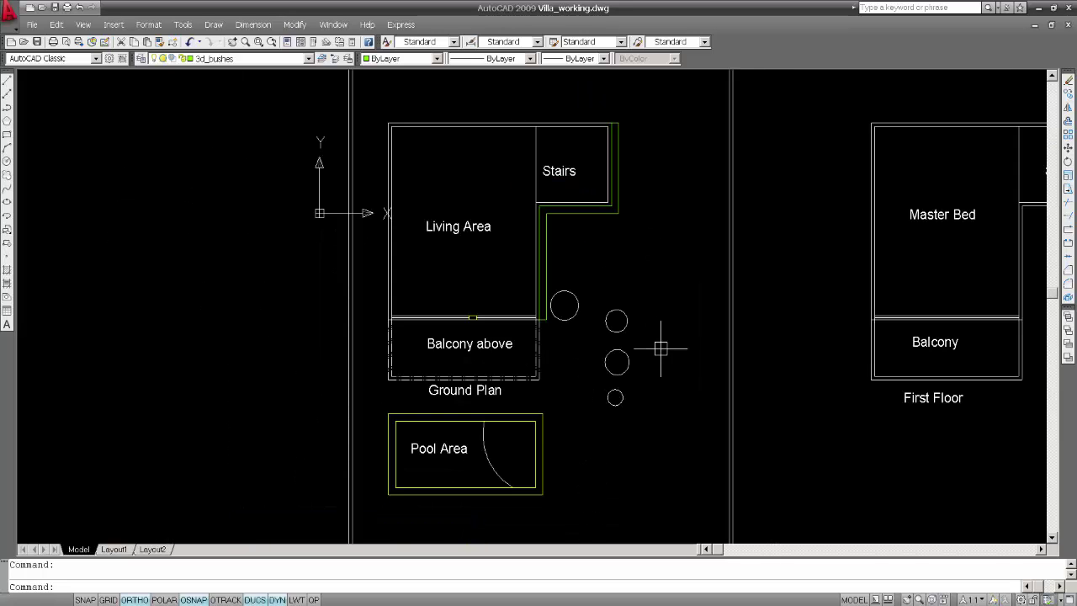
{"action": "middle_click_drag", "start_coordinate": [661, 348], "coordinate": [649, 308]}
{"action": "scroll", "coordinate": [758, 356], "scroll_direction": "down", "scroll_amount": 2}
{"action": "left_click", "coordinate": [748, 356]}
{"action": "left_click", "coordinate": [686, 290]}
{"action": "key", "text": "Escape"}
{"action": "middle_click_drag", "start_coordinate": [726, 303], "coordinate": [604, 313]}
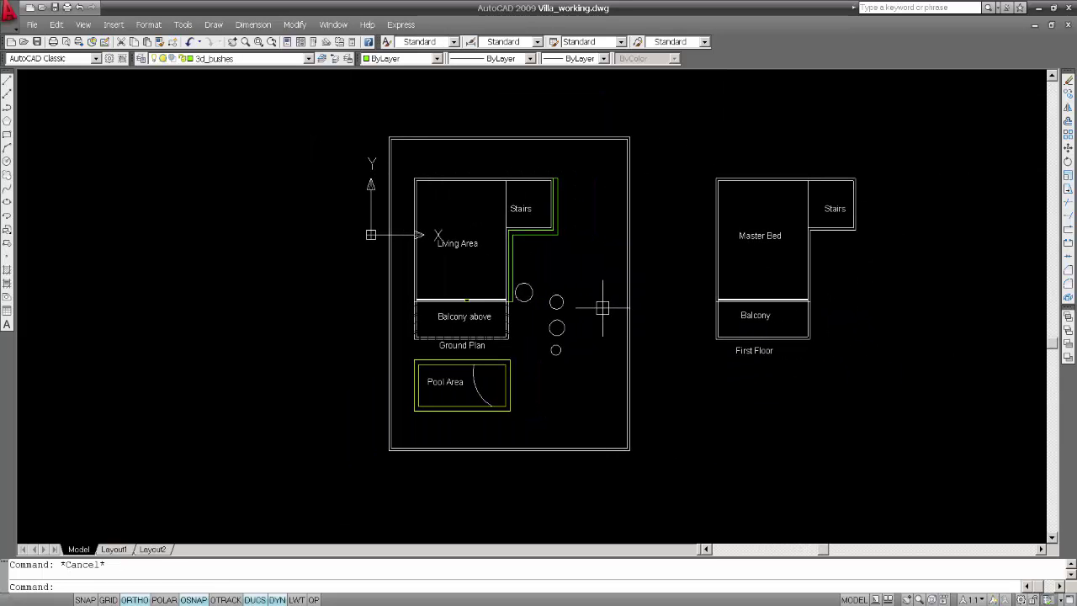
Add layer '3d_boundry gate' in red, colour 10, and make it current
{"action": "type", "text": "la"}
{"action": "key", "text": "Return"}
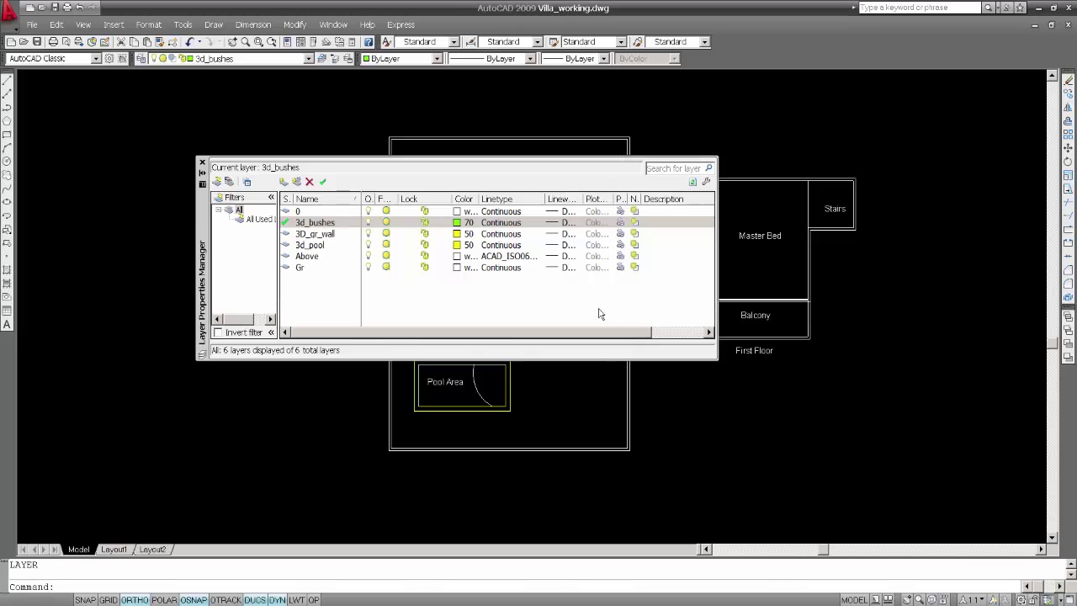
{"action": "left_click", "coordinate": [283, 183]}
{"action": "type", "text": "3d_bou"}
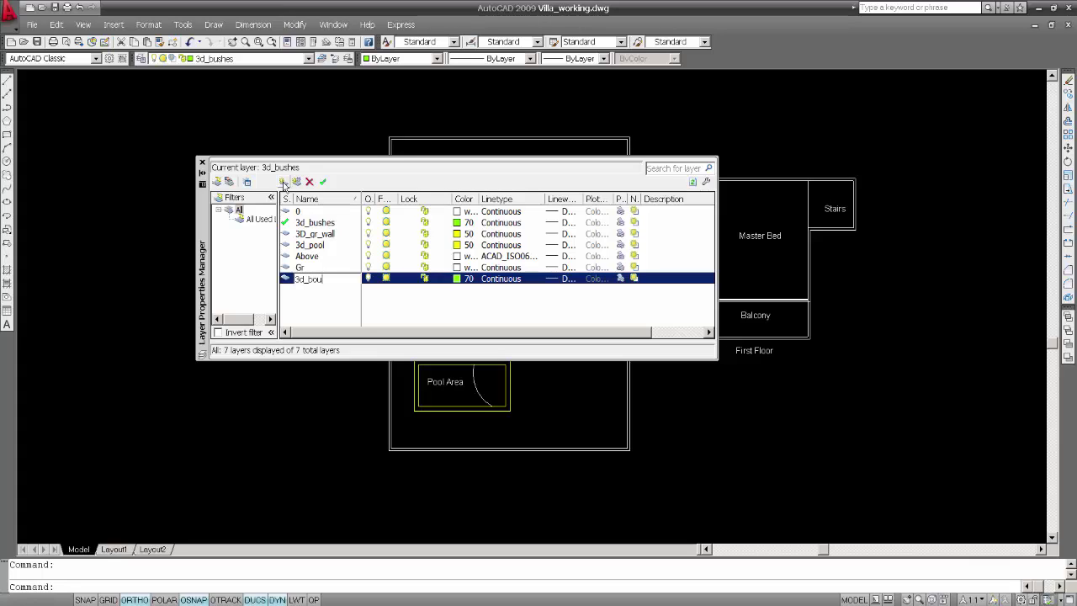
{"action": "type", "text": "ndry gate"}
{"action": "key", "text": "Return"}
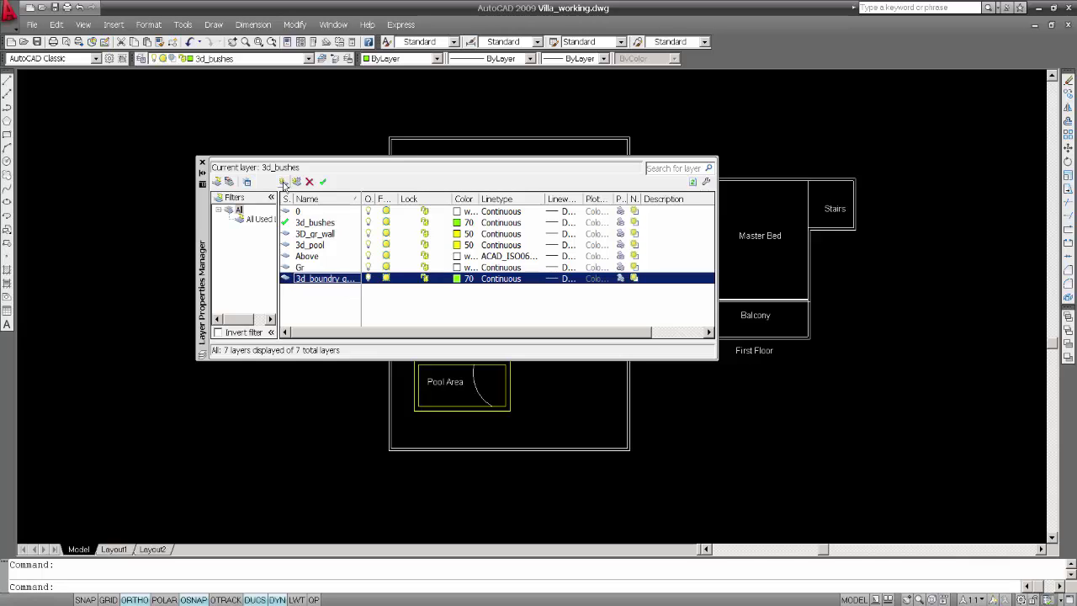
{"action": "left_click", "coordinate": [459, 278]}
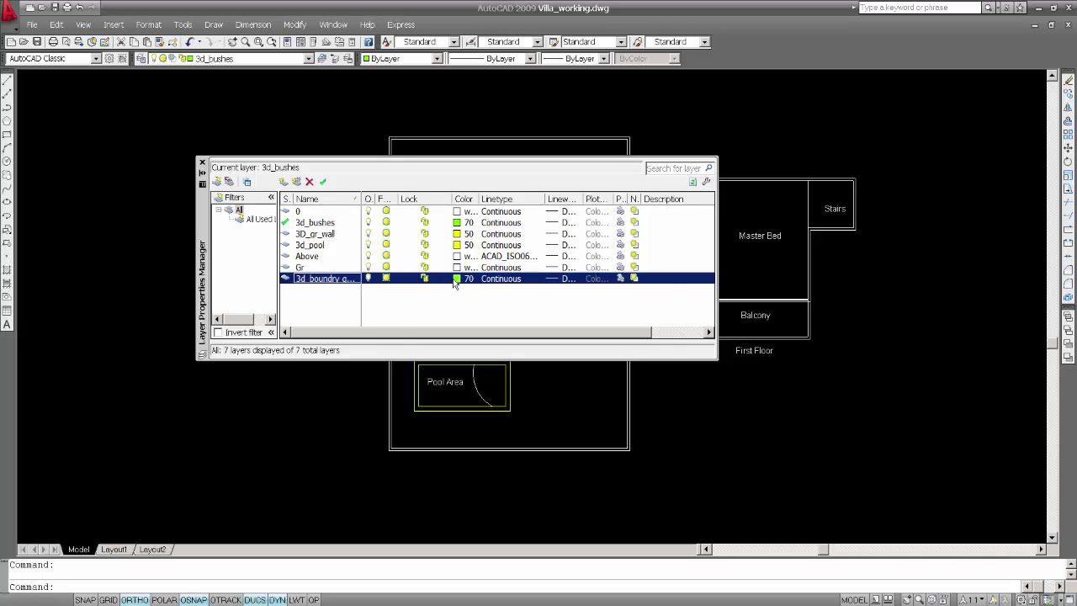
{"action": "left_click", "coordinate": [418, 258]}
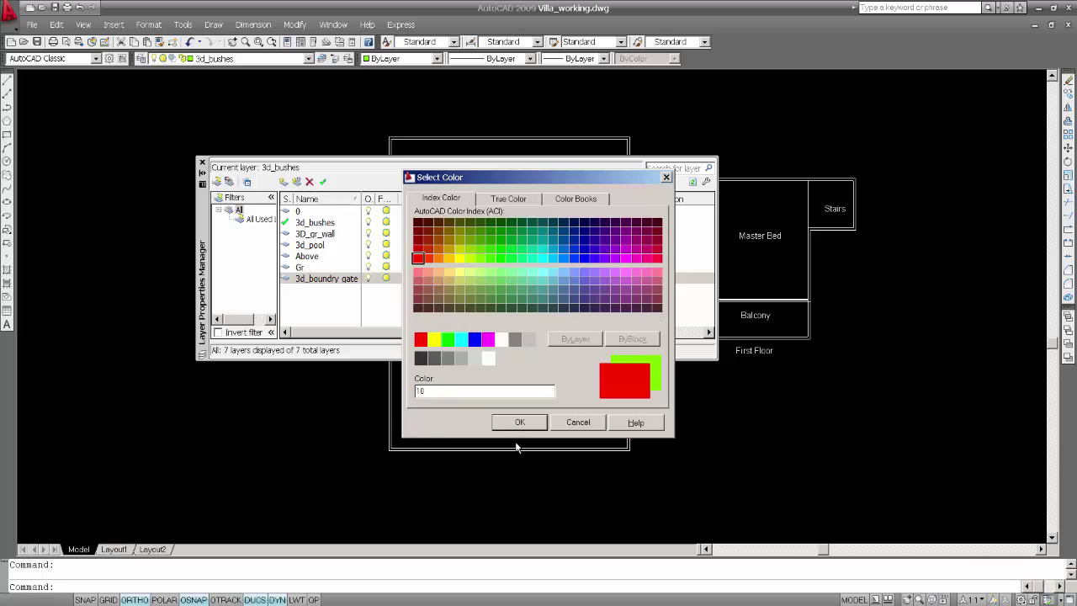
{"action": "left_click", "coordinate": [515, 424]}
{"action": "left_click", "coordinate": [322, 182]}
{"action": "left_click", "coordinate": [202, 162]}
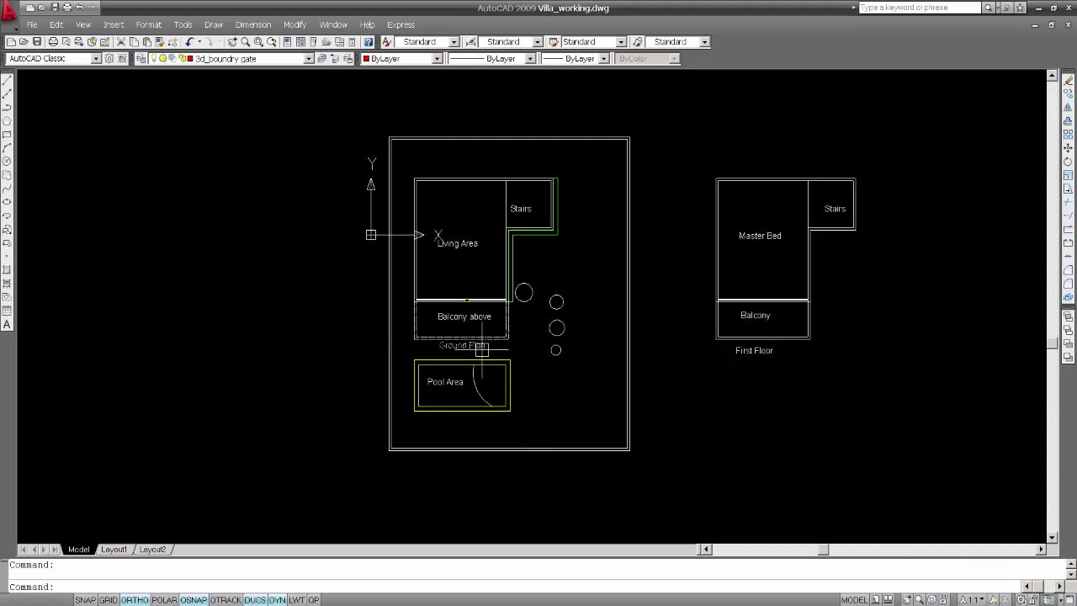
{"action": "scroll", "coordinate": [500, 425], "scroll_direction": "up", "scroll_amount": 2}
{"action": "middle_click_drag", "start_coordinate": [506, 414], "coordinate": [499, 426]}
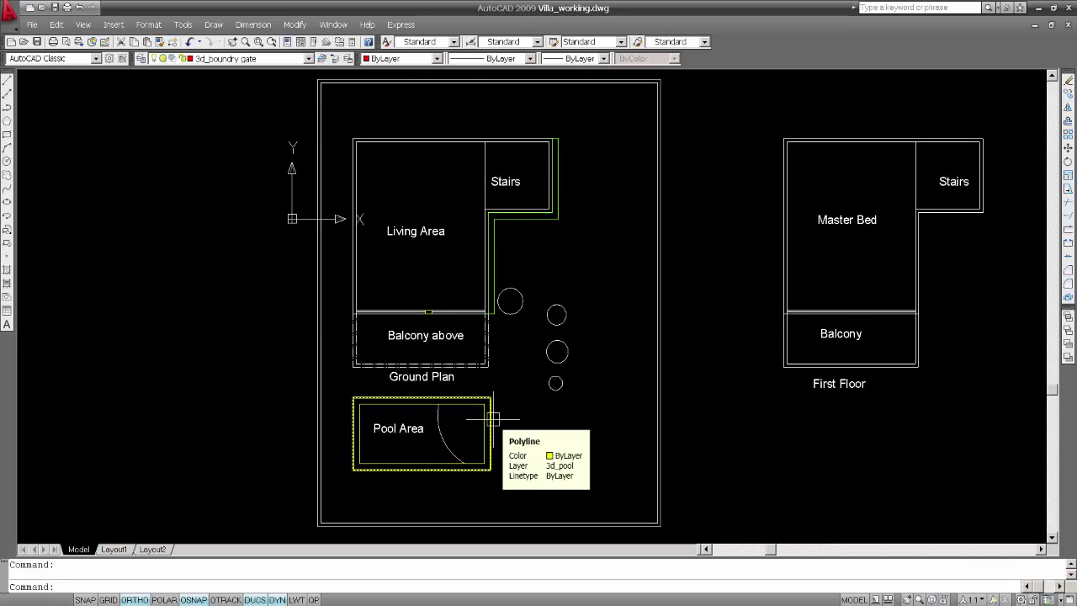
Run BOUNDARY with a point picked inside the site, then undo the 17 polylines it created
{"action": "type", "text": "bo"}
{"action": "key", "text": "Return"}
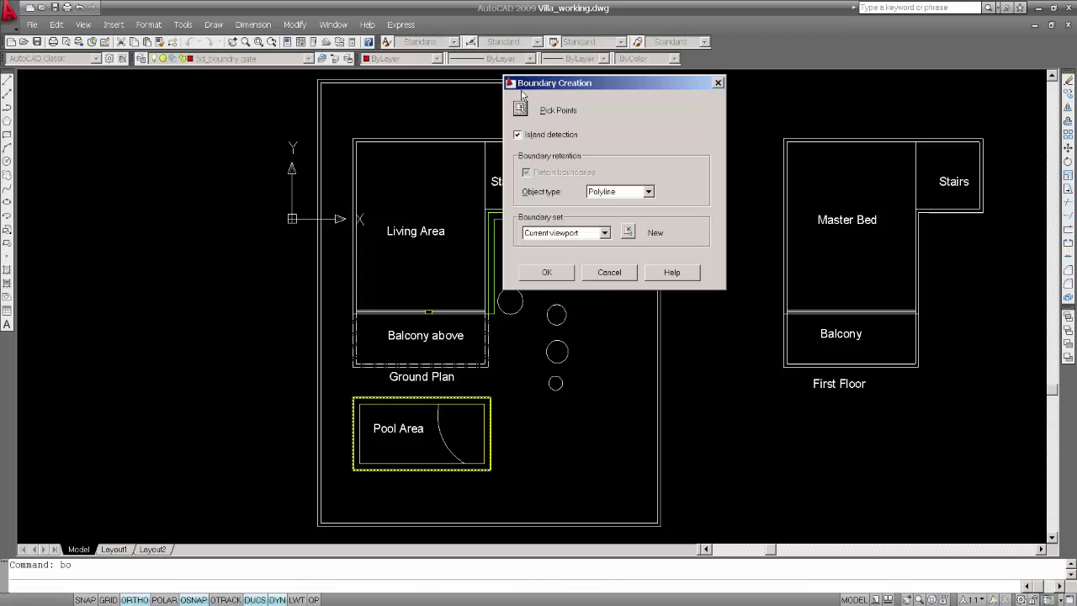
{"action": "left_click", "coordinate": [520, 110]}
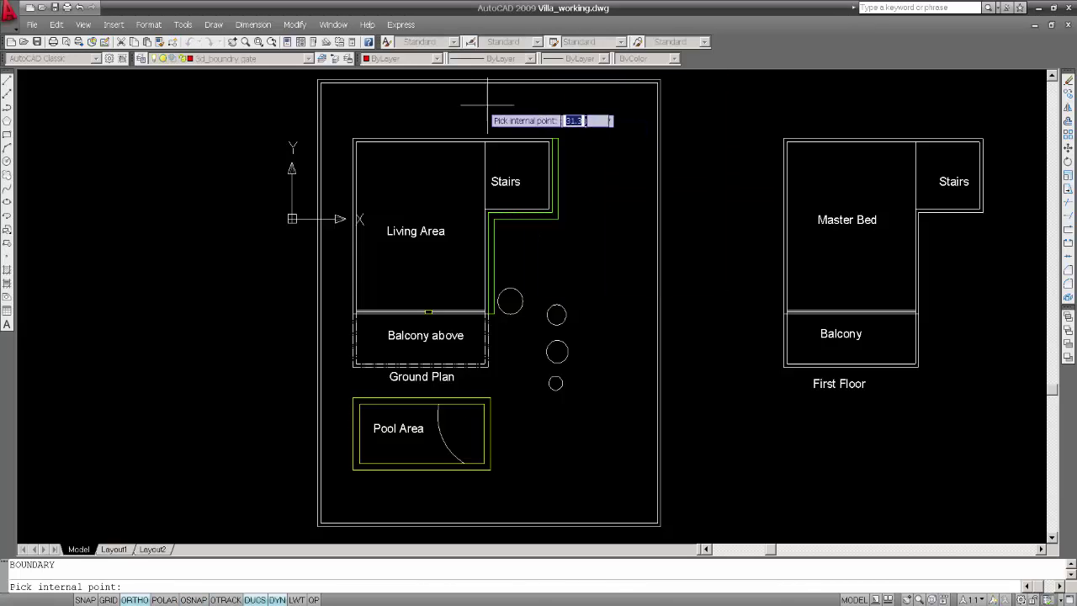
{"action": "left_click", "coordinate": [419, 81]}
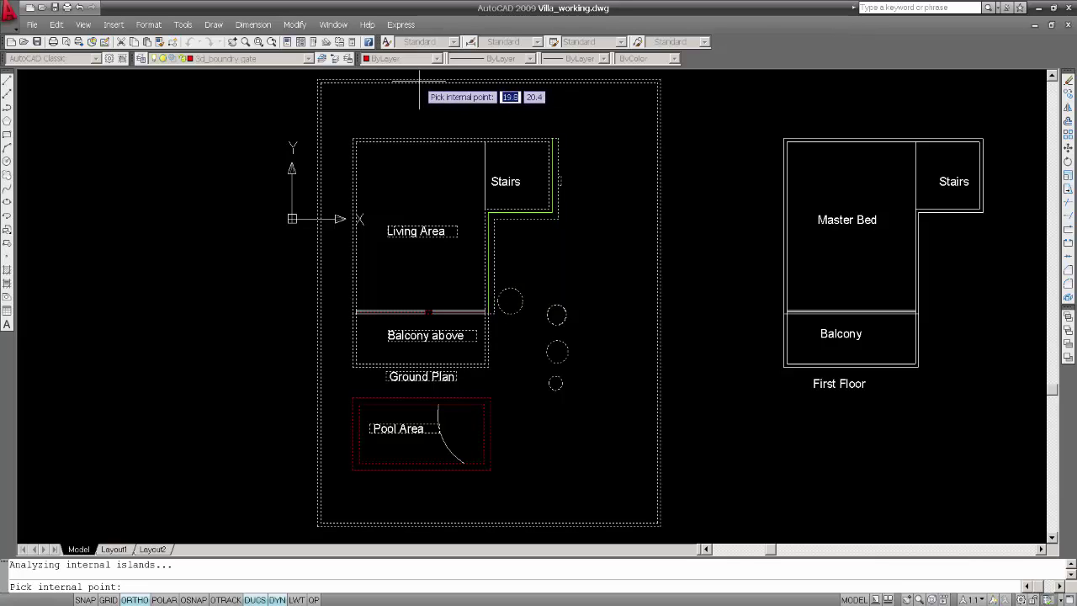
{"action": "key", "text": "Return"}
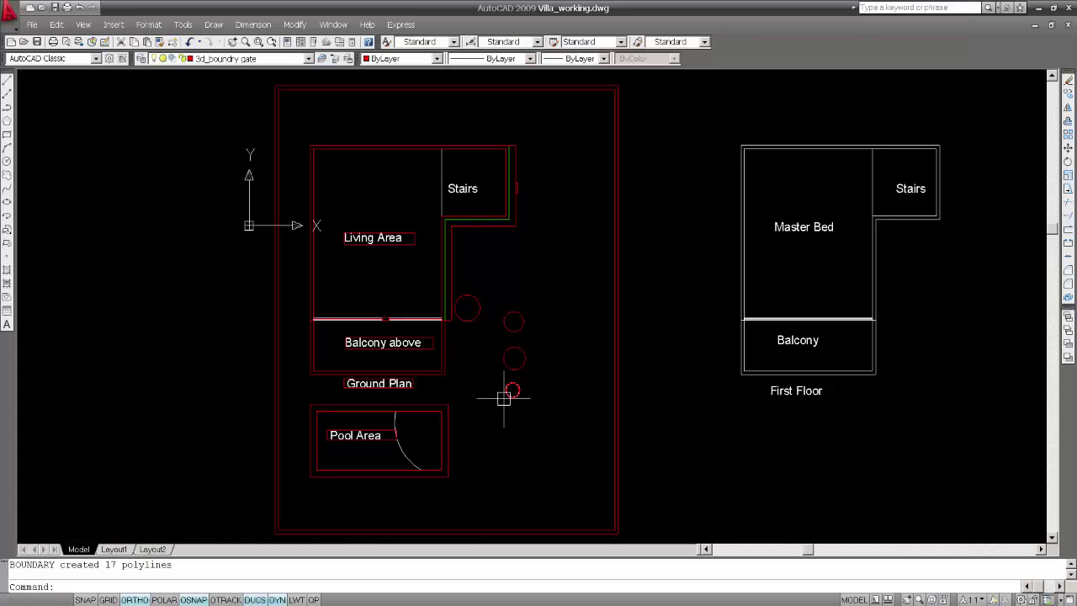
{"action": "middle_click_drag", "start_coordinate": [505, 395], "coordinate": [493, 395]}
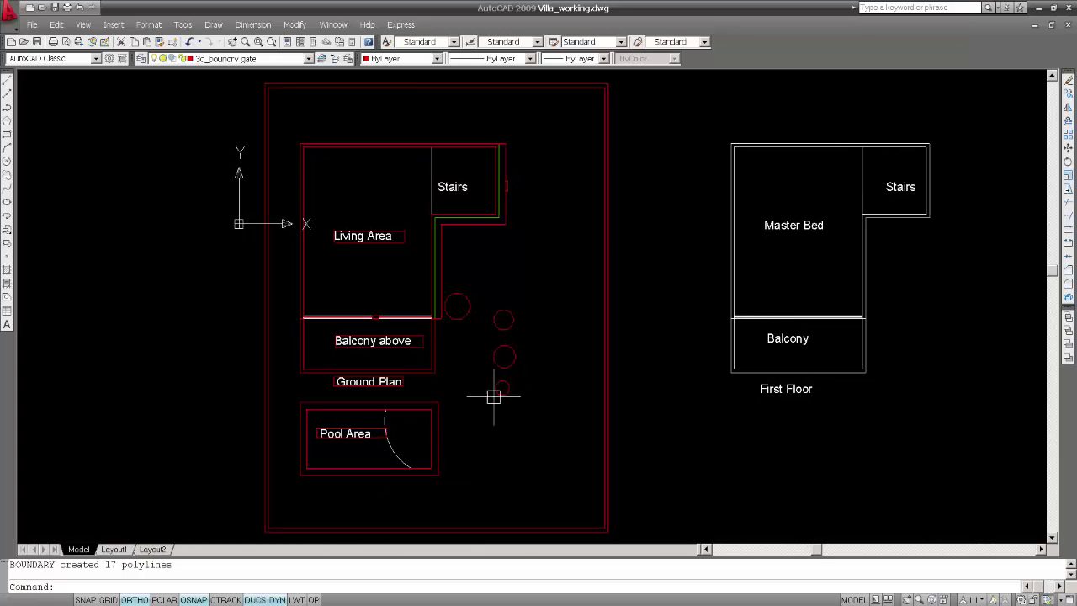
{"action": "middle_click_drag", "start_coordinate": [537, 287], "coordinate": [518, 287]}
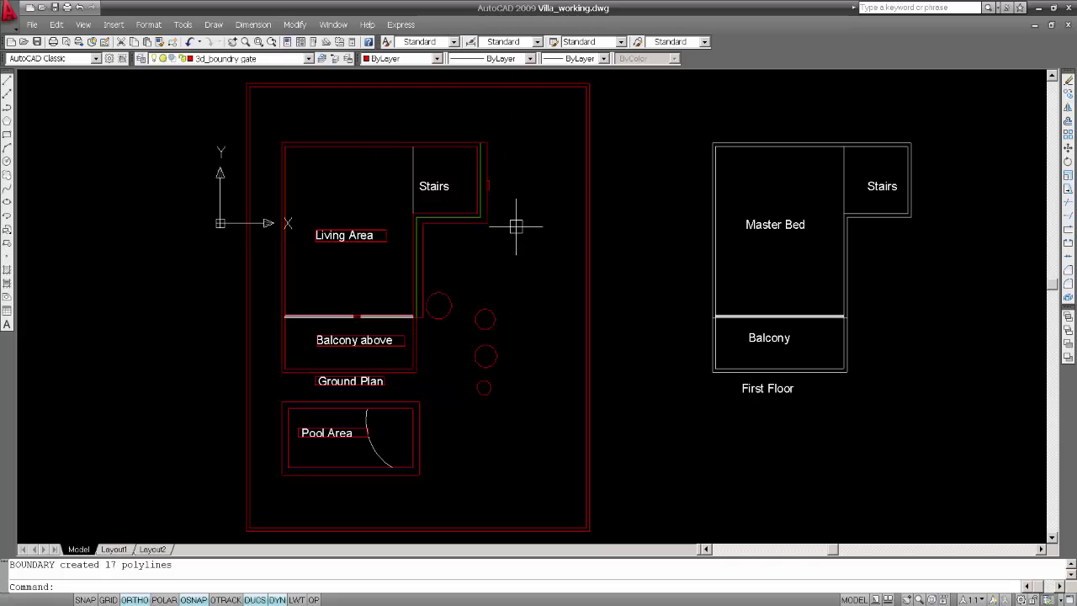
{"action": "mouse_move", "coordinate": [589, 206]}
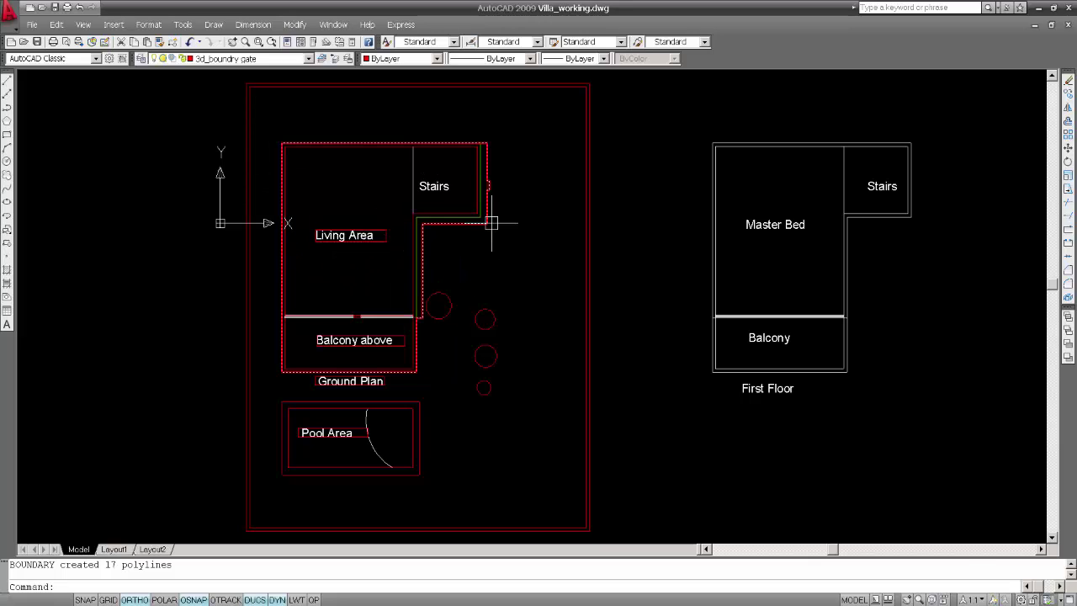
{"action": "mouse_move", "coordinate": [484, 223]}
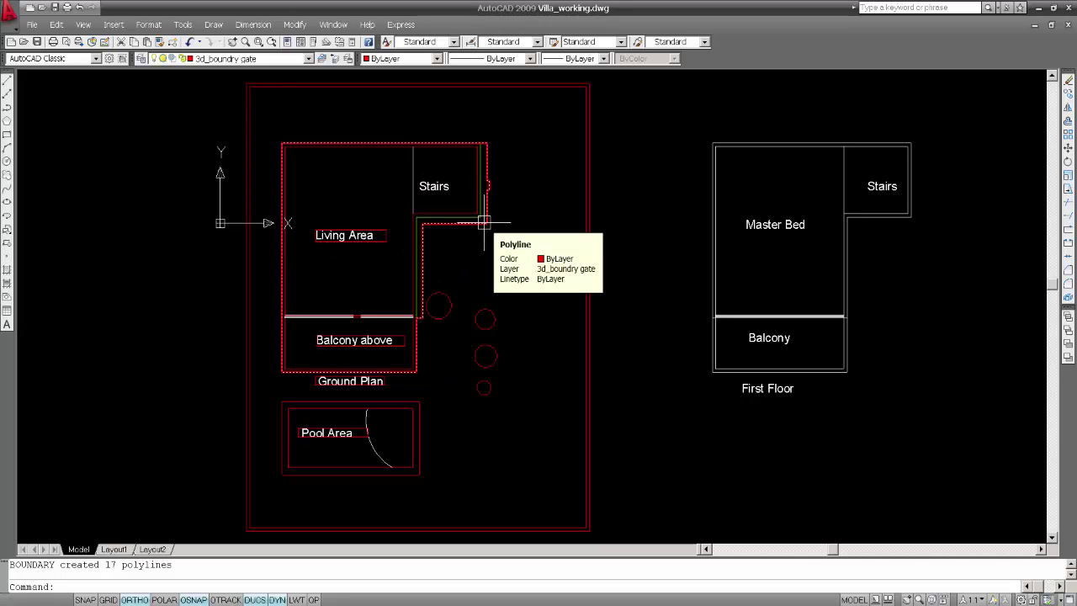
{"action": "key", "text": "ctrl+z"}
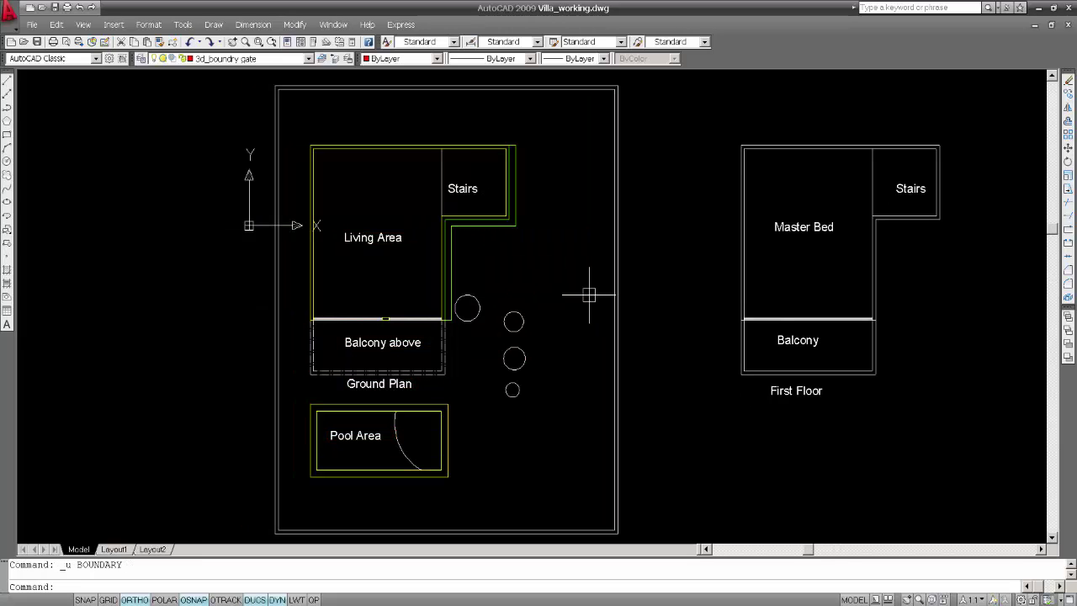
{"action": "key", "text": "ctrl+z"}
Rerun BOUNDARY with island detection off, picking just inside the outer site rectangle
{"action": "type", "text": "bo"}
{"action": "key", "text": "Return"}
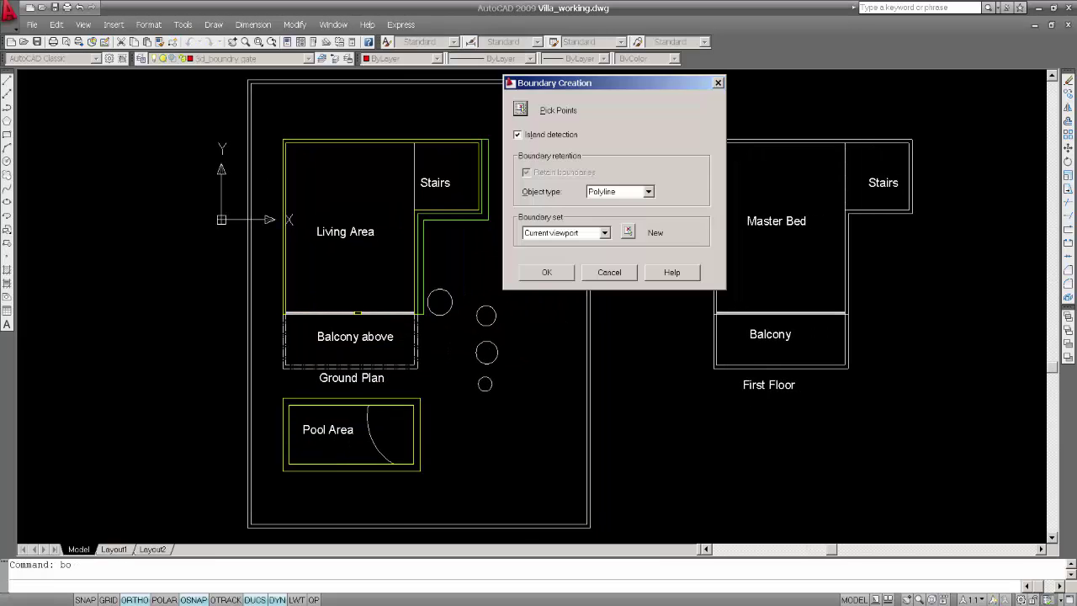
{"action": "left_click", "coordinate": [518, 137]}
{"action": "left_click", "coordinate": [518, 135]}
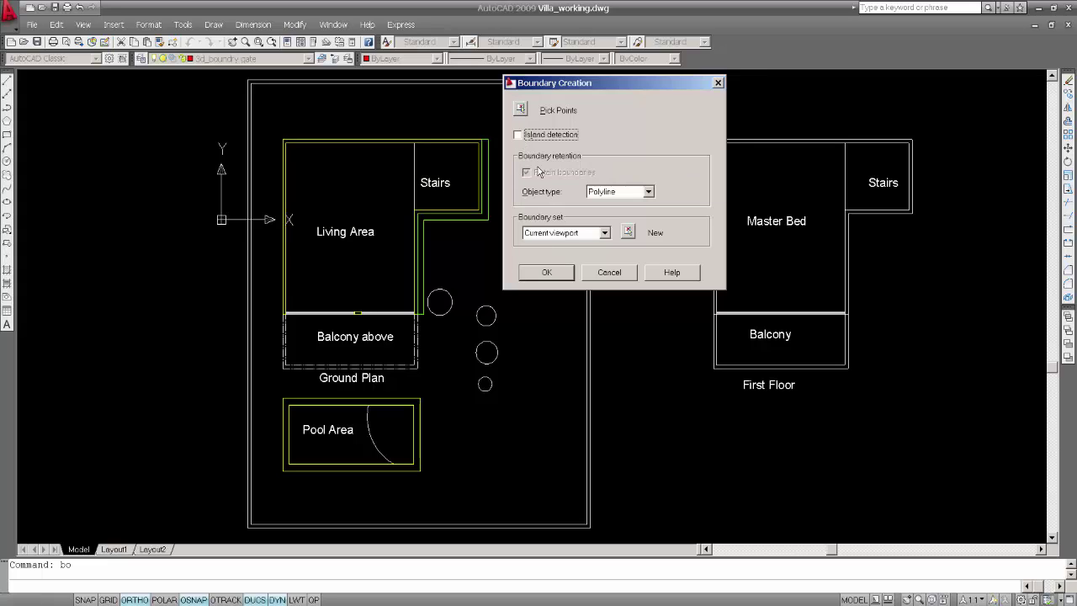
{"action": "left_click", "coordinate": [546, 273]}
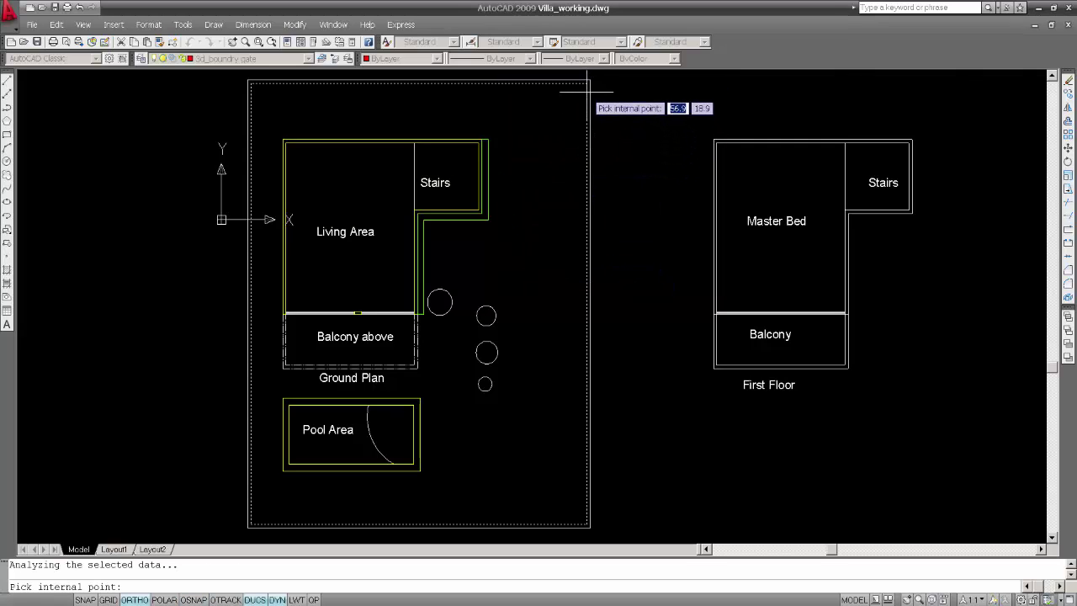
{"action": "left_click", "coordinate": [612, 220]}
{"action": "key", "text": "Return"}
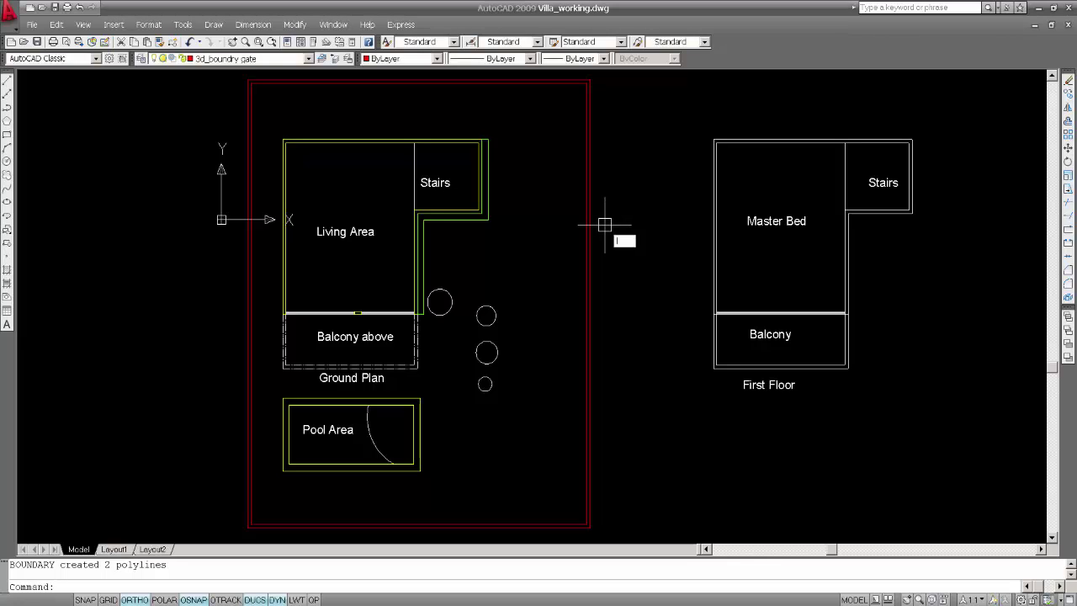
Invert the layer selection from 3d_boundry gate and turn off all other layers
{"action": "key", "text": "Return"}
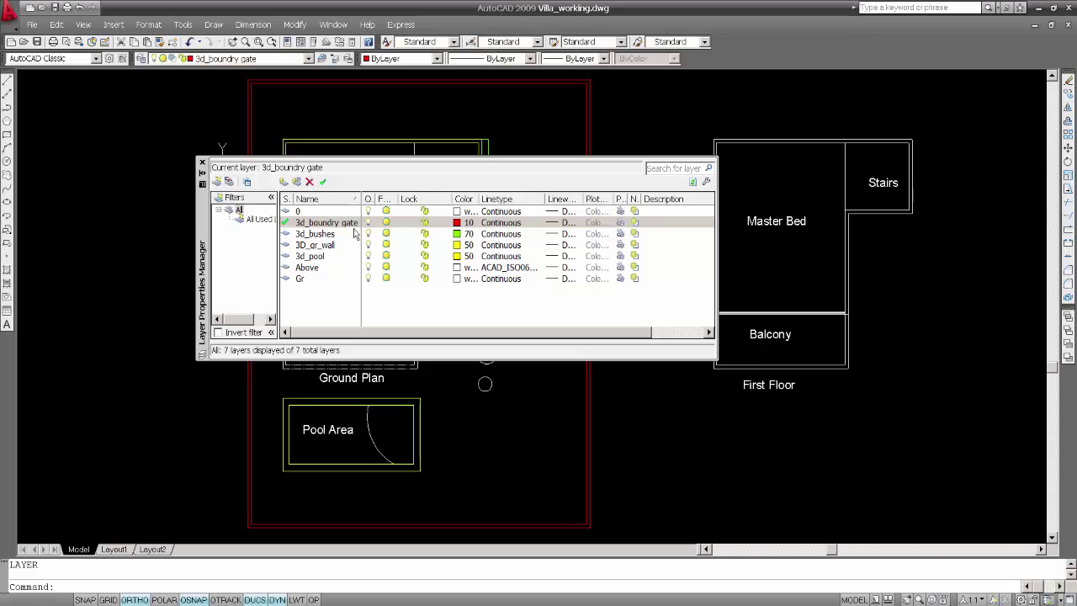
{"action": "right_click", "coordinate": [332, 227]}
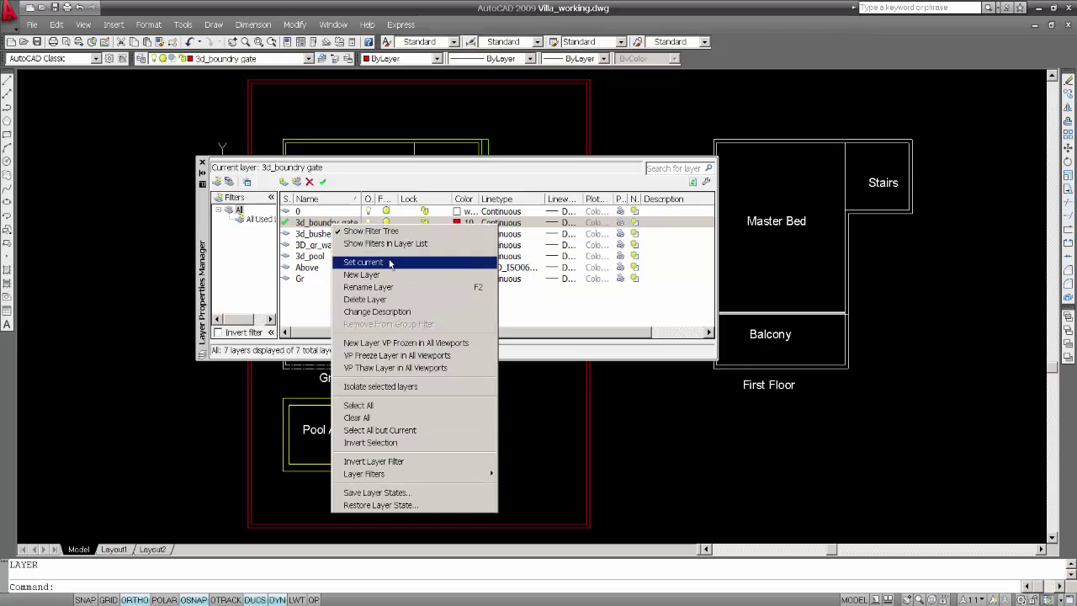
{"action": "left_click", "coordinate": [371, 442]}
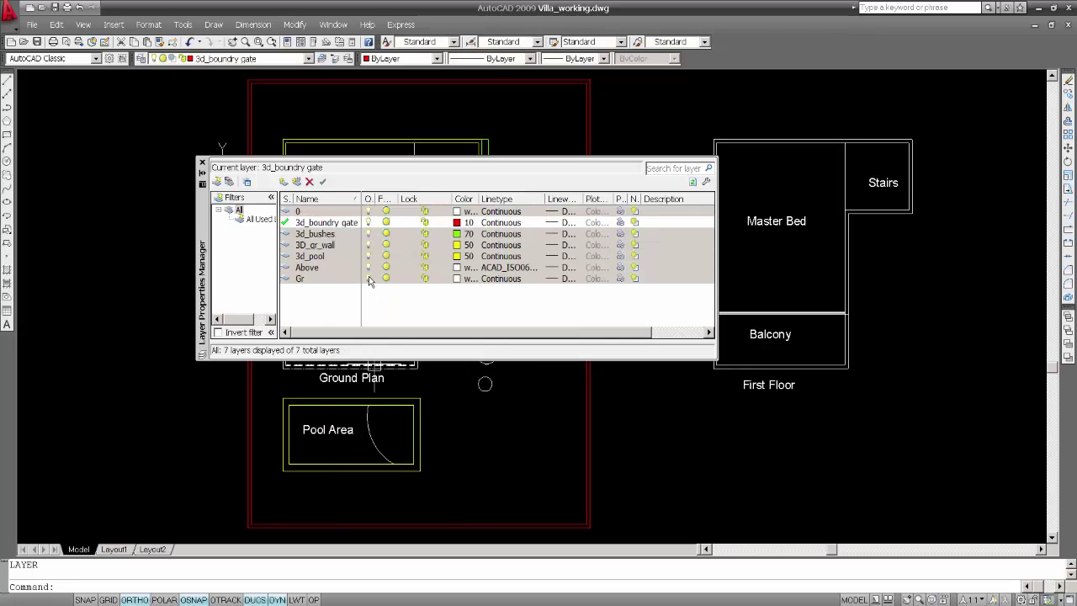
{"action": "left_click", "coordinate": [368, 278]}
{"action": "left_click", "coordinate": [202, 162]}
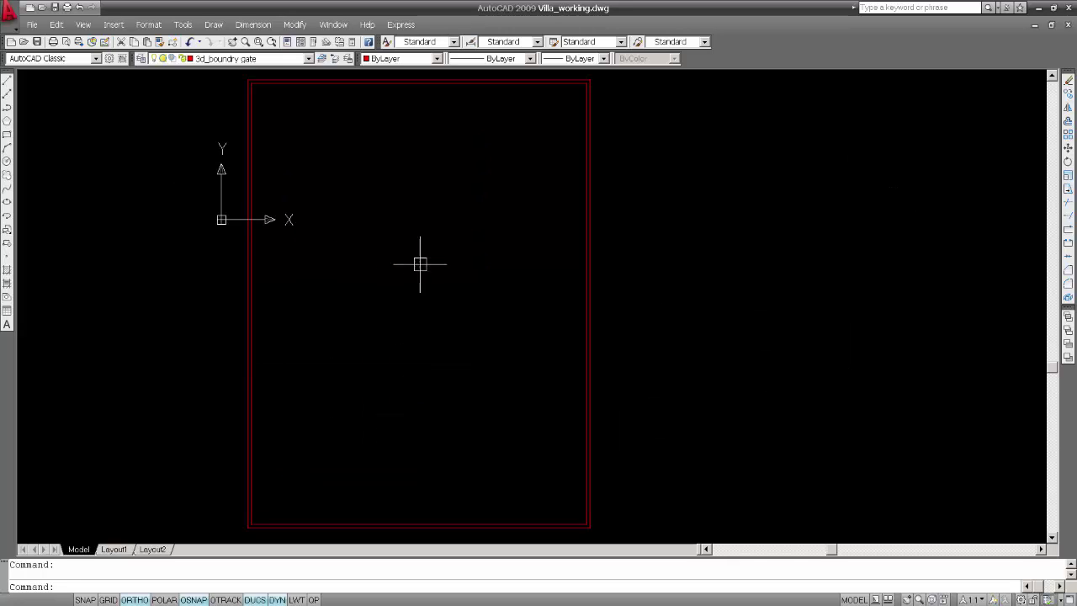
{"action": "middle_click_drag", "start_coordinate": [421, 260], "coordinate": [415, 276]}
Back in 3ds Max, import the Villa_working.dwg drawing
{"action": "key", "text": "alt+Tab"}
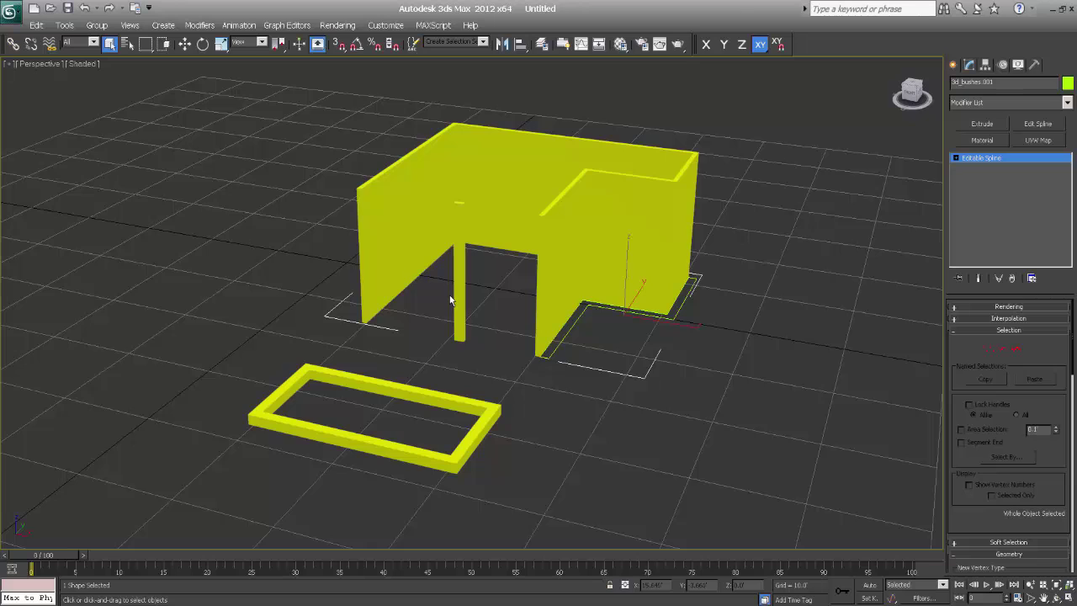
{"action": "key", "text": "ctrl+i"}
{"action": "left_click", "coordinate": [66, 73]}
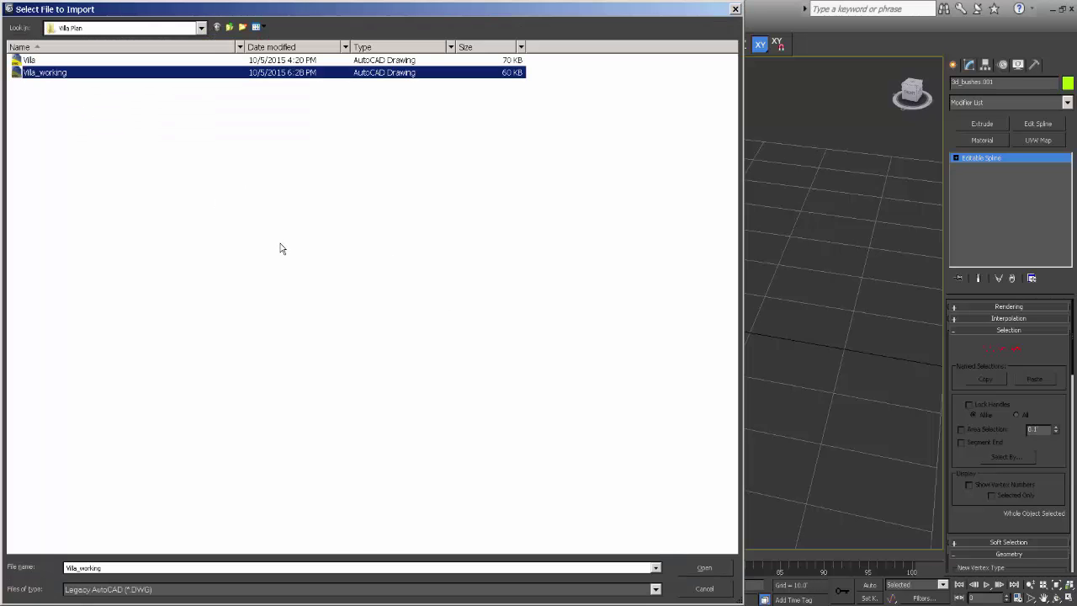
{"action": "key", "text": "Return"}
{"action": "key", "text": "Return"}
{"action": "key", "text": "Return"}
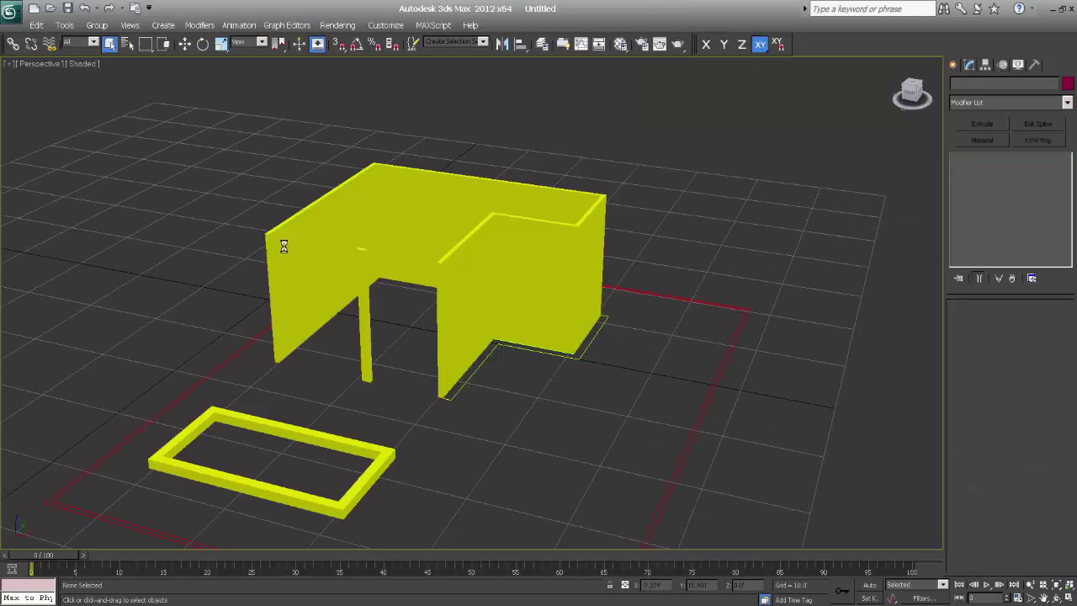
Select the imported red boundary rectangle and inspect it, ending in Top view
{"action": "left_click", "coordinate": [687, 468]}
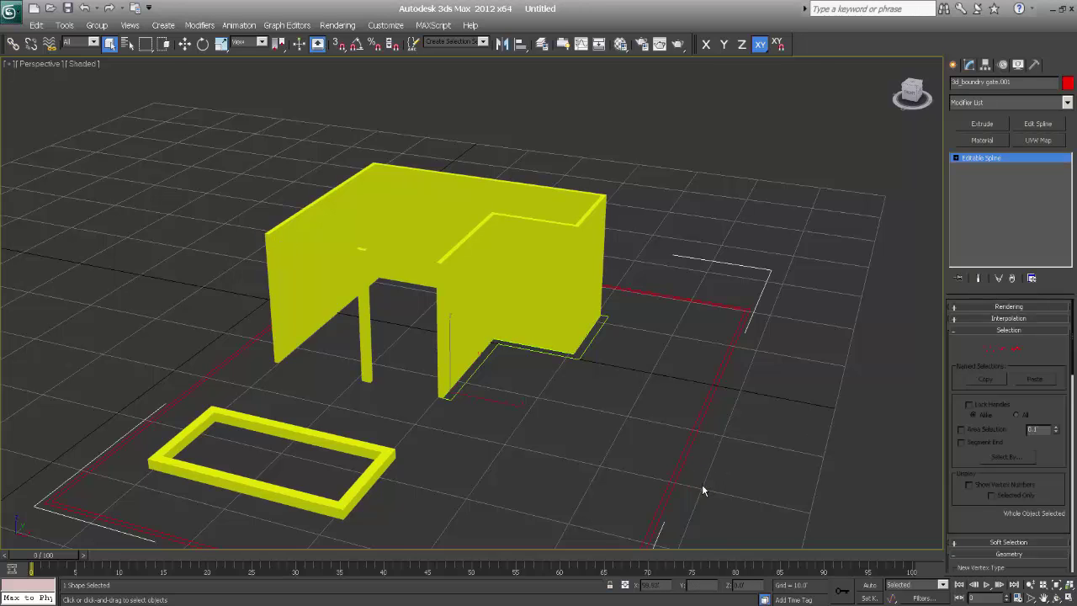
{"action": "scroll", "coordinate": [507, 378], "scroll_direction": "down", "scroll_amount": 2}
{"action": "scroll", "coordinate": [474, 378], "scroll_direction": "up", "scroll_amount": 2}
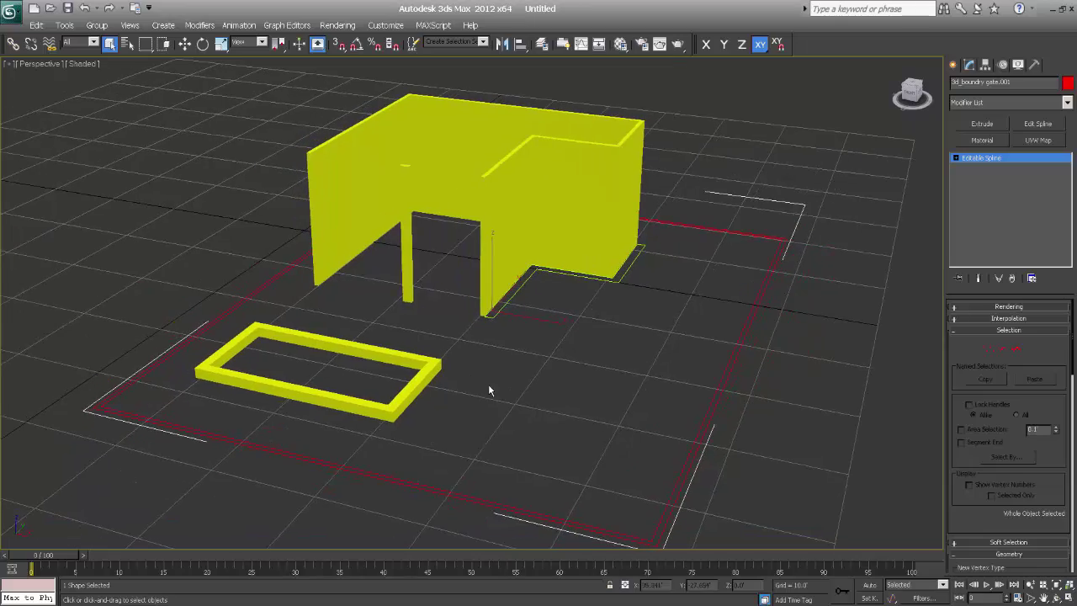
{"action": "middle_click_drag", "start_coordinate": [488, 390], "coordinate": [492, 220], "text": "alt"}
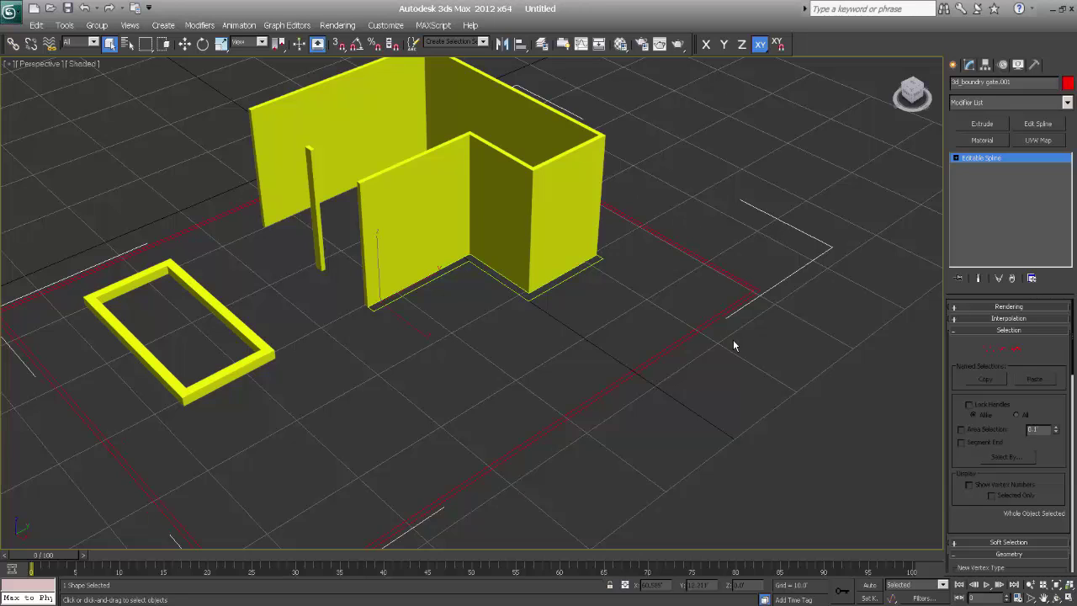
{"action": "left_click_drag", "start_coordinate": [709, 354], "coordinate": [670, 318]}
{"action": "middle_click_drag", "start_coordinate": [268, 403], "coordinate": [486, 446], "text": "alt"}
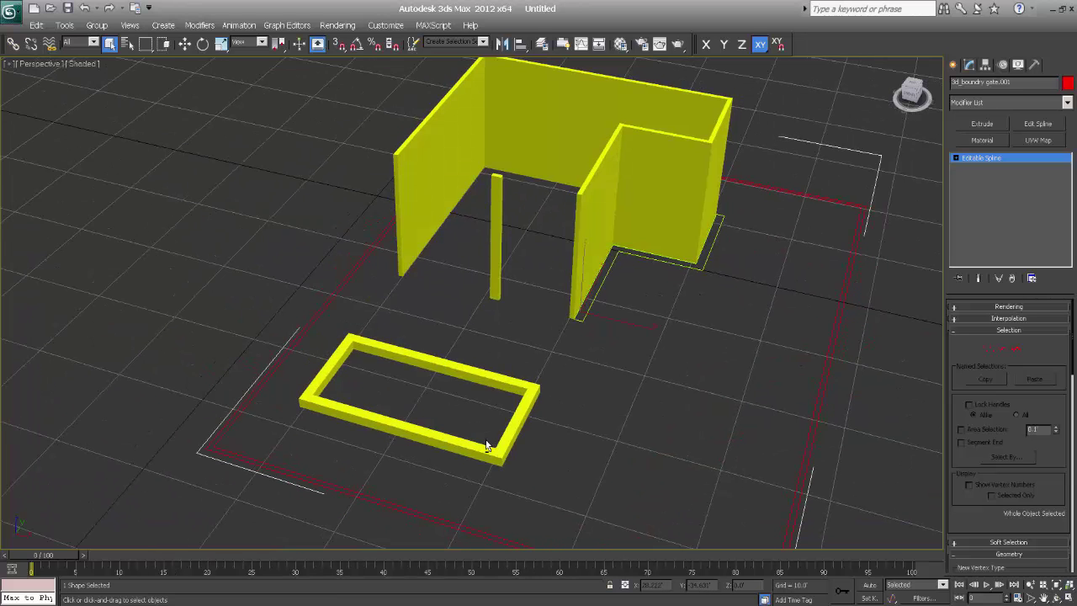
{"action": "key", "text": "t"}
{"action": "scroll", "coordinate": [488, 412], "scroll_direction": "up", "scroll_amount": 6}
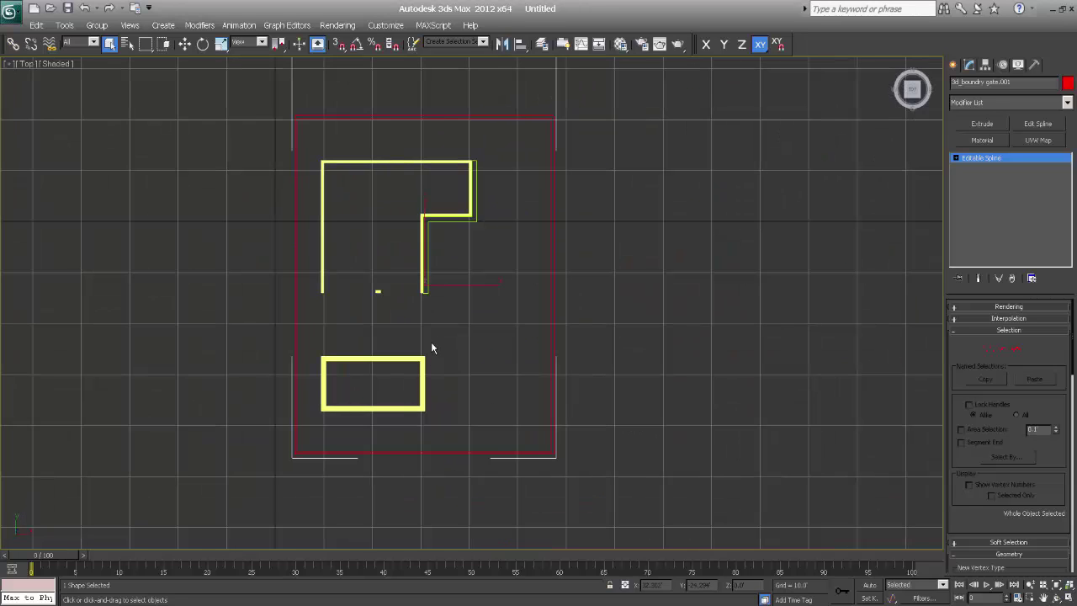
Create a Plane with endpoint snaps, spanning the red rectangle's opposite corners
{"action": "left_click", "coordinate": [954, 66]}
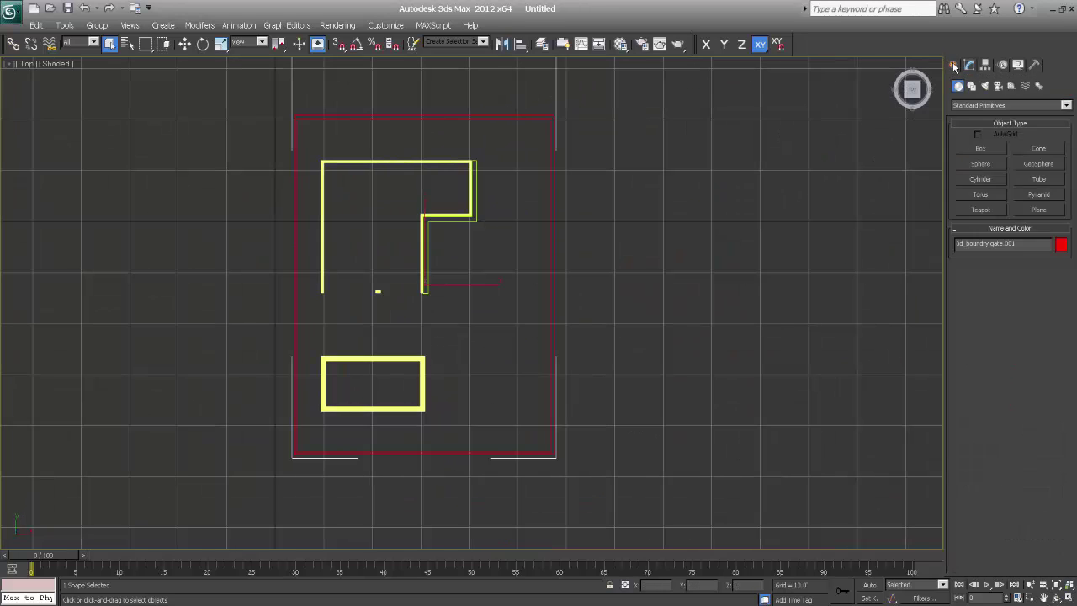
{"action": "left_click", "coordinate": [1036, 210]}
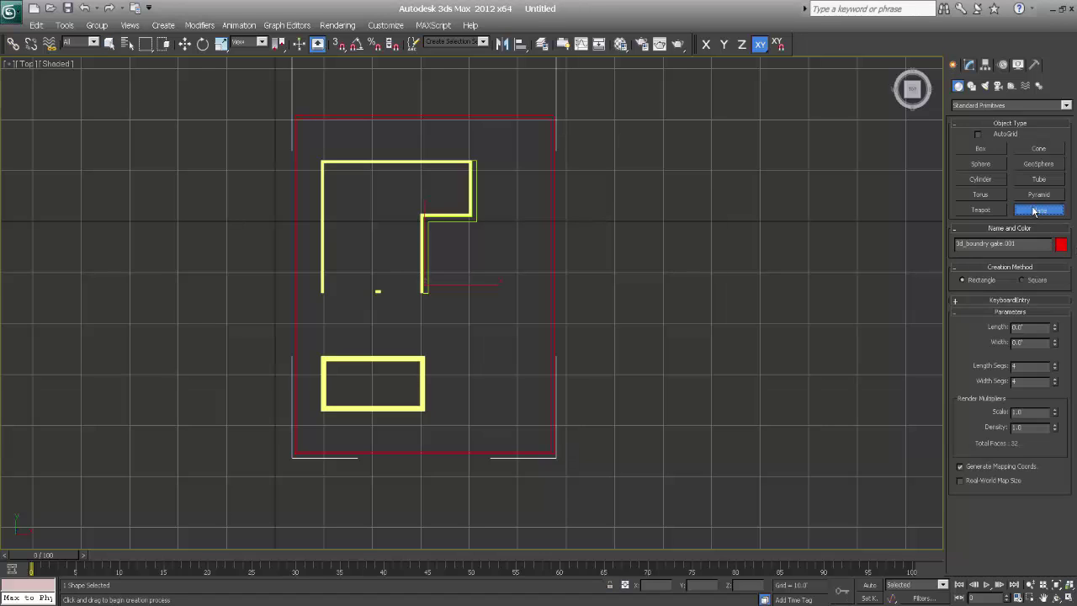
{"action": "mouse_move", "coordinate": [341, 48]}
{"action": "left_mouse_down"}
{"action": "mouse_move", "coordinate": [342, 83]}
{"action": "mouse_move", "coordinate": [342, 48]}
{"action": "left_mouse_up"}
{"action": "right_click", "coordinate": [341, 48]}
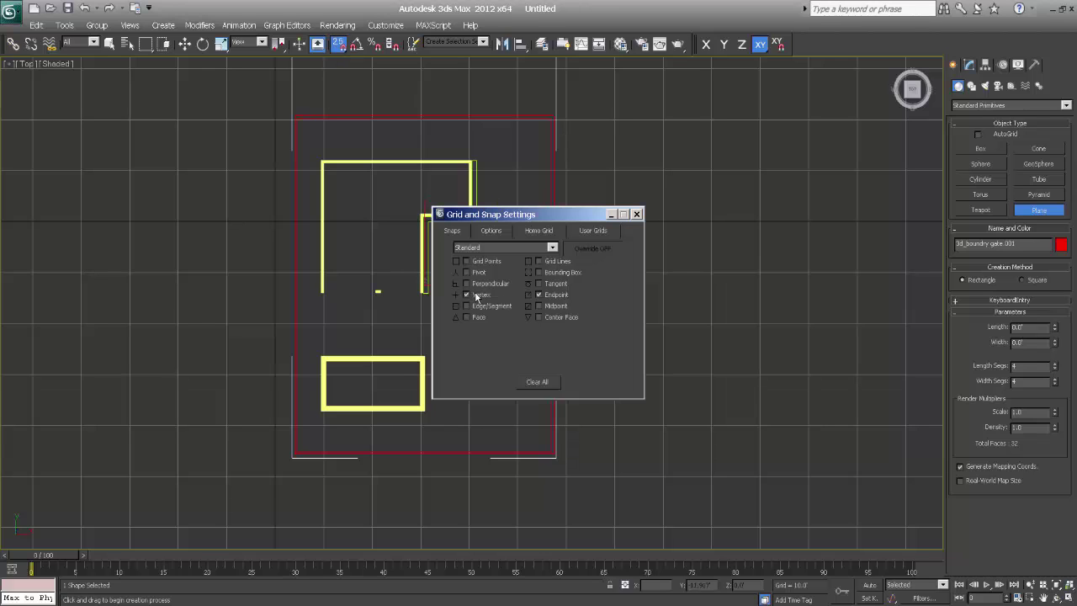
{"action": "left_click", "coordinate": [637, 214]}
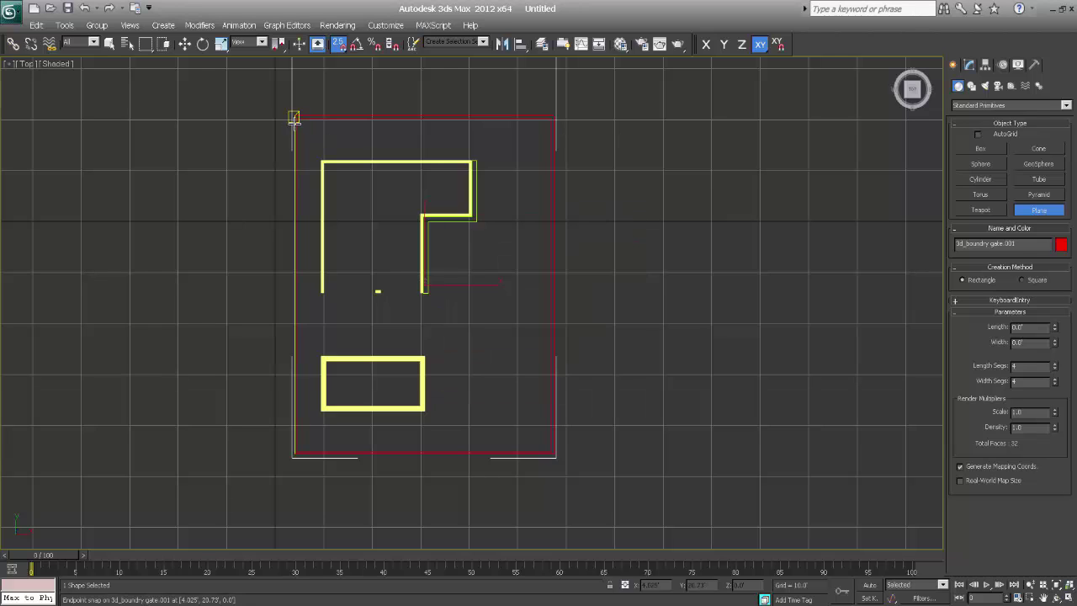
{"action": "left_click_drag", "start_coordinate": [297, 118], "coordinate": [553, 450]}
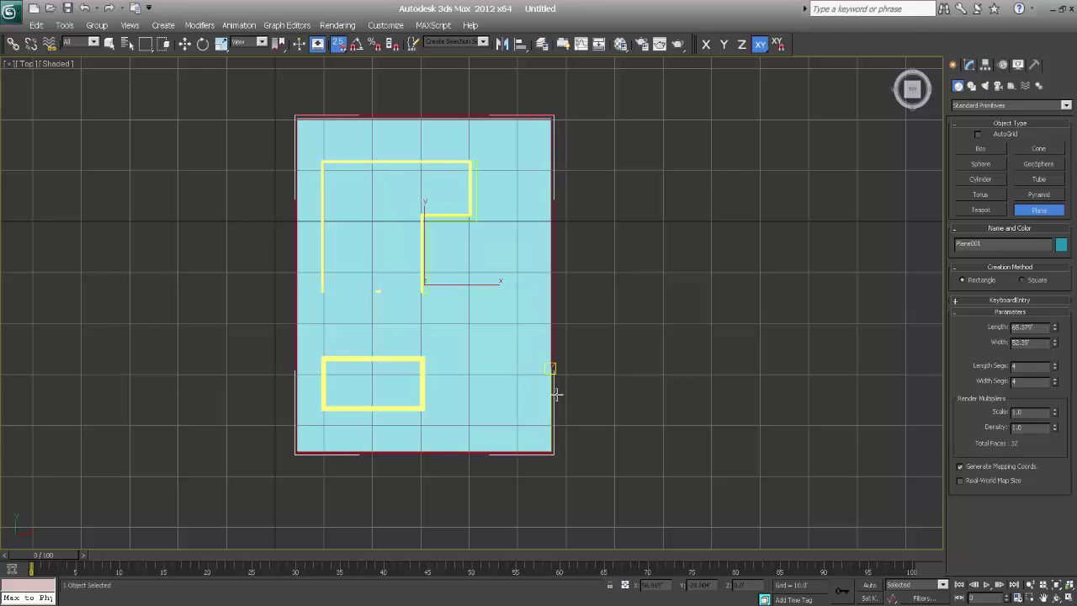
{"action": "right_click", "coordinate": [510, 383]}
Return to Perspective, close in on the plane and pool frame, and show wireframe
{"action": "key", "text": "p"}
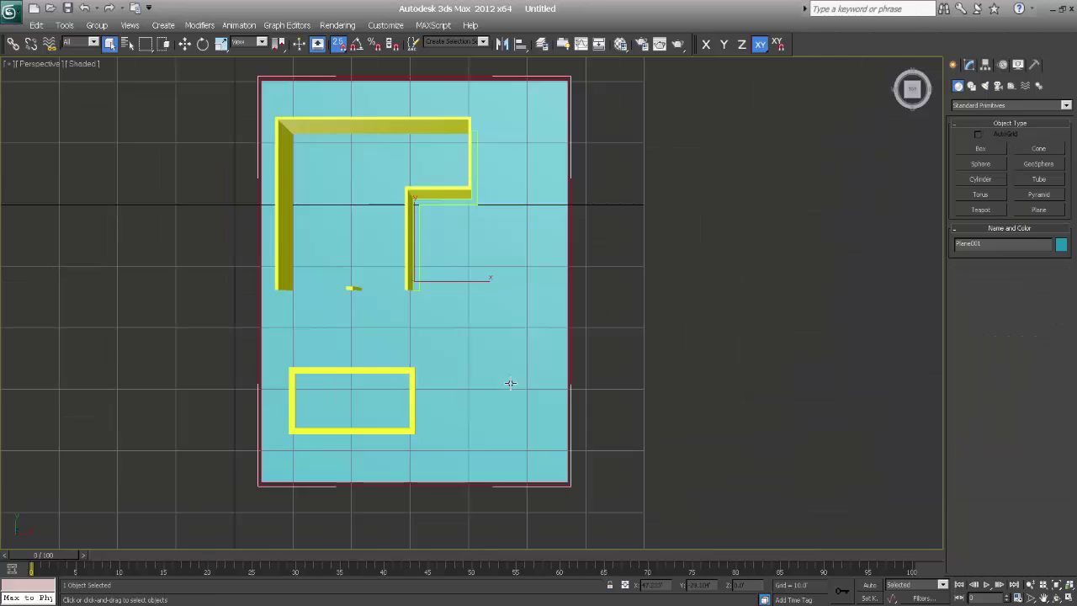
{"action": "middle_click_drag", "start_coordinate": [493, 441], "coordinate": [299, 330], "text": "alt"}
{"action": "scroll", "coordinate": [299, 330], "scroll_direction": "up", "scroll_amount": 6}
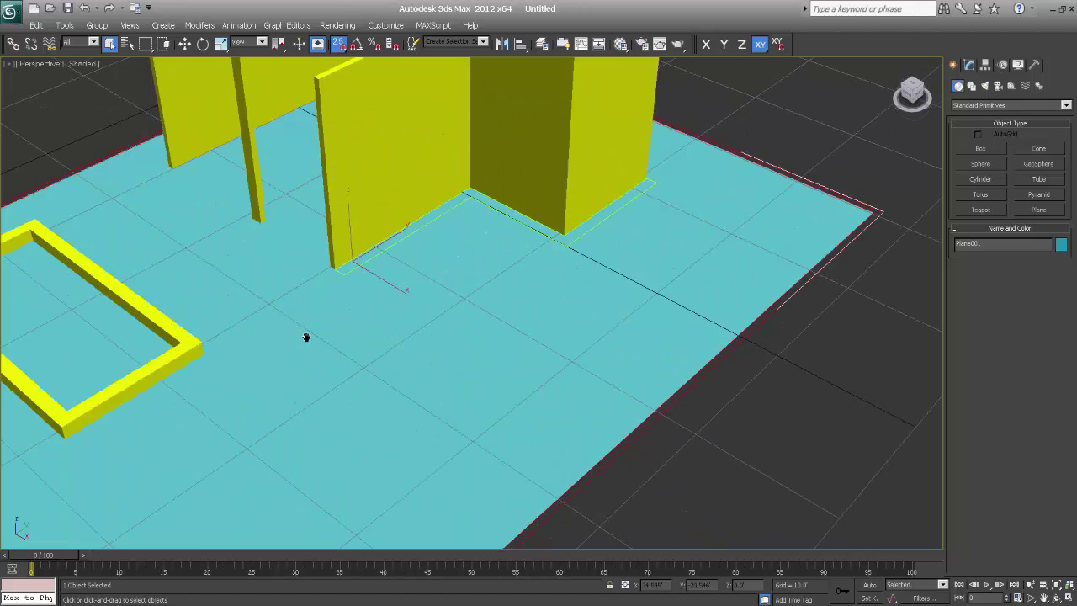
{"action": "middle_click_drag", "start_coordinate": [211, 368], "coordinate": [520, 363]}
{"action": "scroll", "coordinate": [368, 382], "scroll_direction": "up", "scroll_amount": 2}
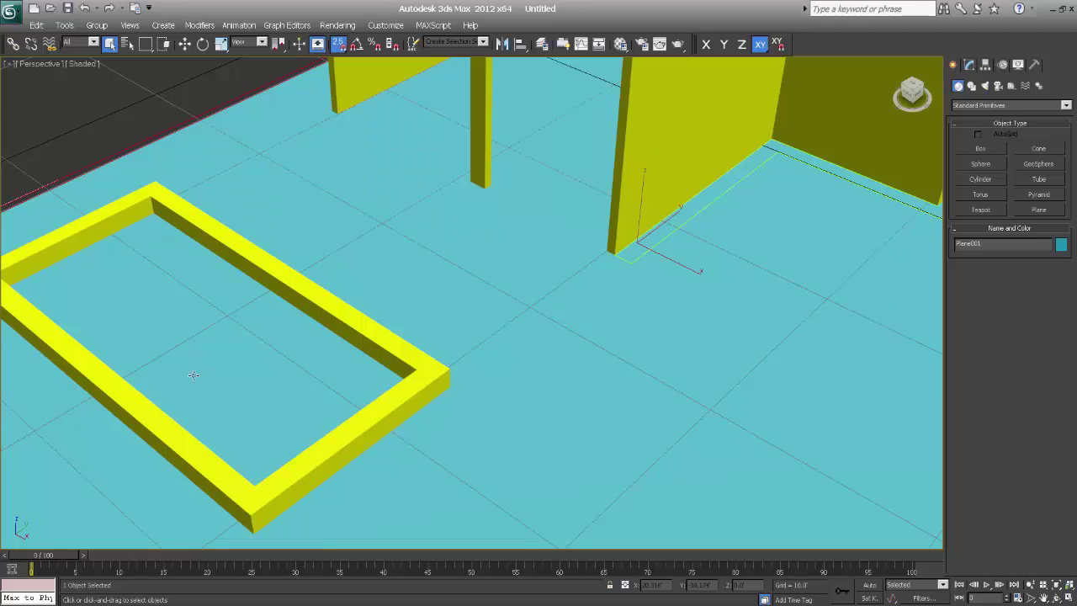
{"action": "scroll", "coordinate": [324, 370], "scroll_direction": "down", "scroll_amount": 2}
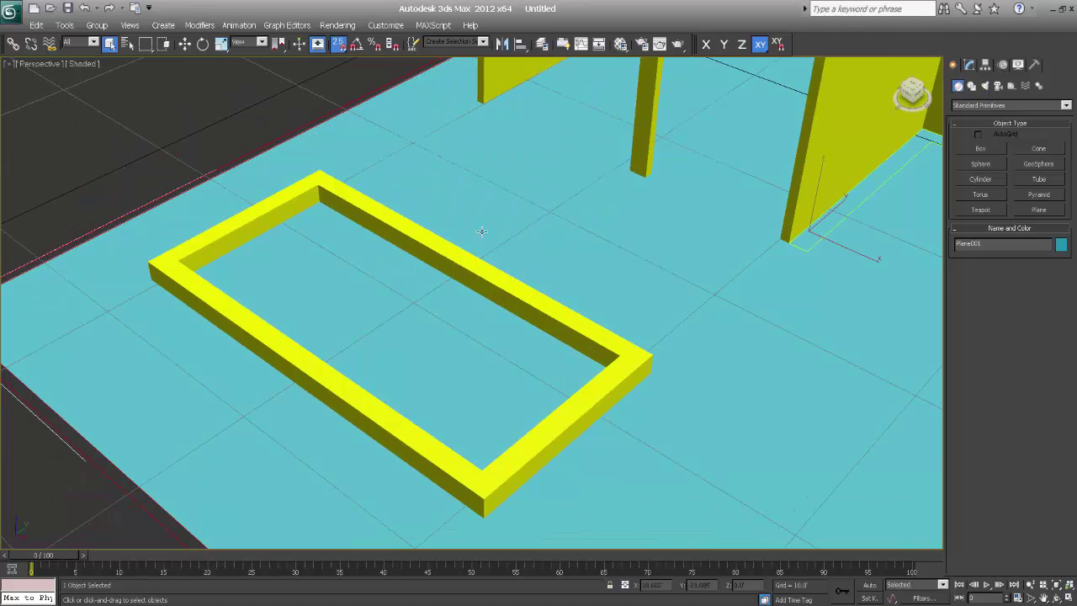
{"action": "key", "text": "F3"}
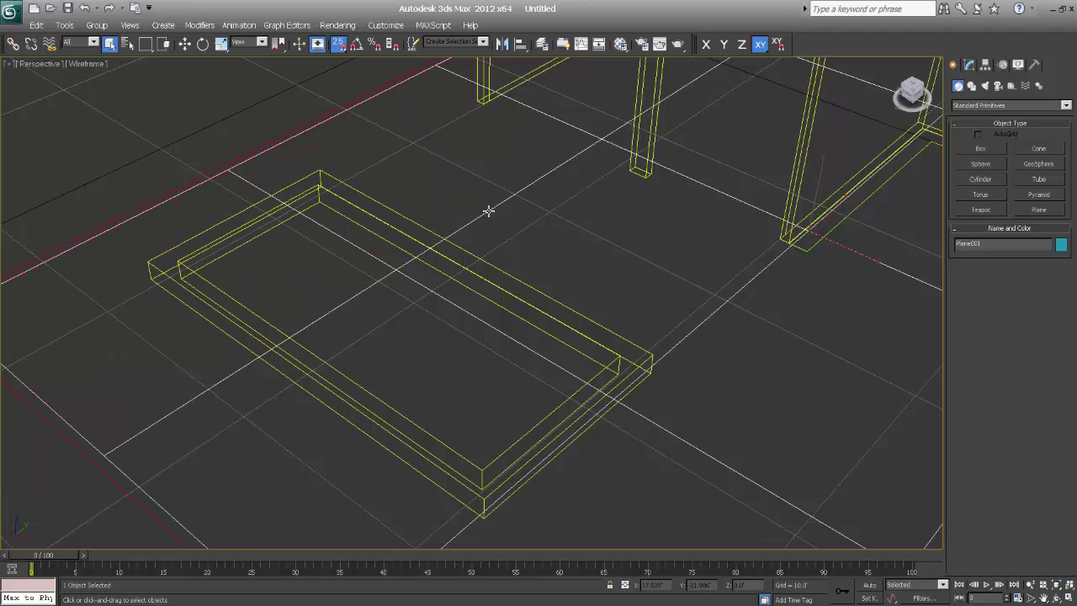
Set Plane001's Length and Width segments to 1
{"action": "left_click", "coordinate": [760, 303]}
{"action": "left_click", "coordinate": [739, 290]}
{"action": "left_click", "coordinate": [970, 66]}
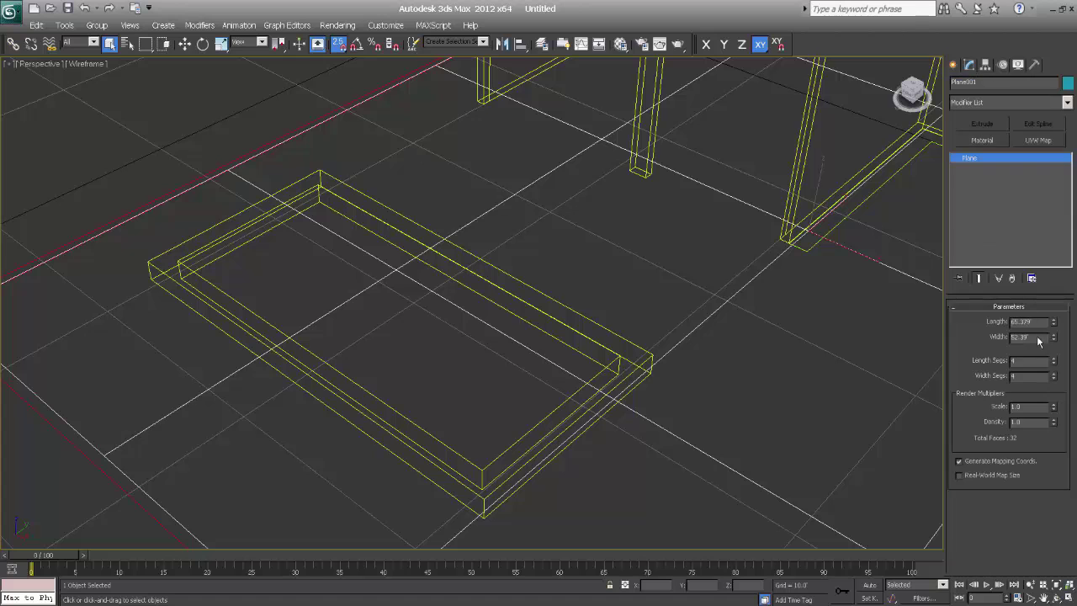
{"action": "right_click", "coordinate": [1054, 363]}
{"action": "right_click", "coordinate": [1054, 377]}
{"action": "scroll", "coordinate": [691, 350], "scroll_direction": "down", "scroll_amount": 5}
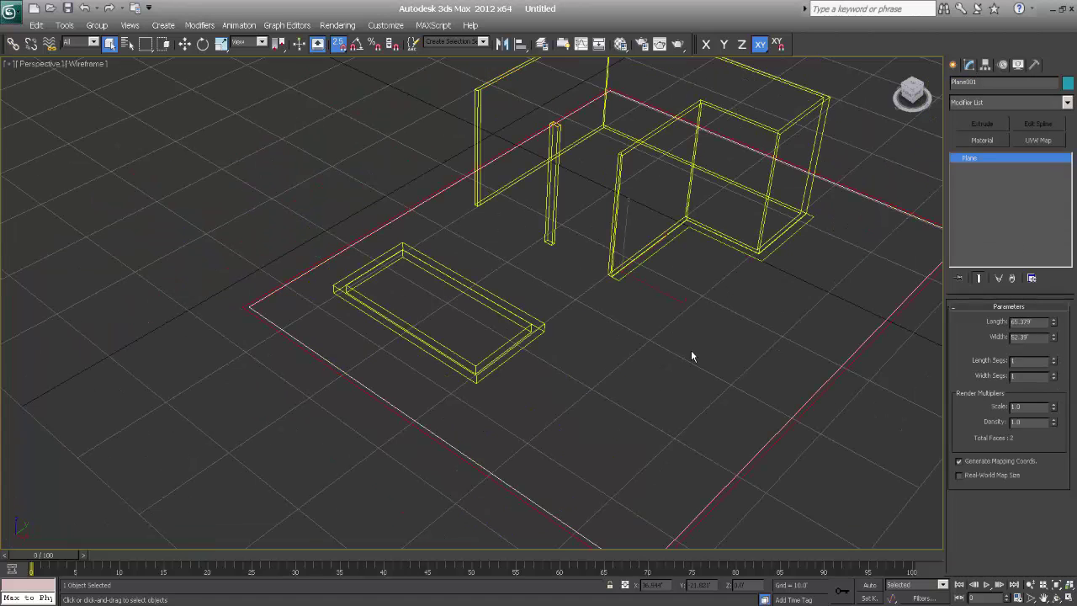
{"action": "scroll", "coordinate": [621, 393], "scroll_direction": "down", "scroll_amount": 3}
{"action": "key", "text": "F3"}
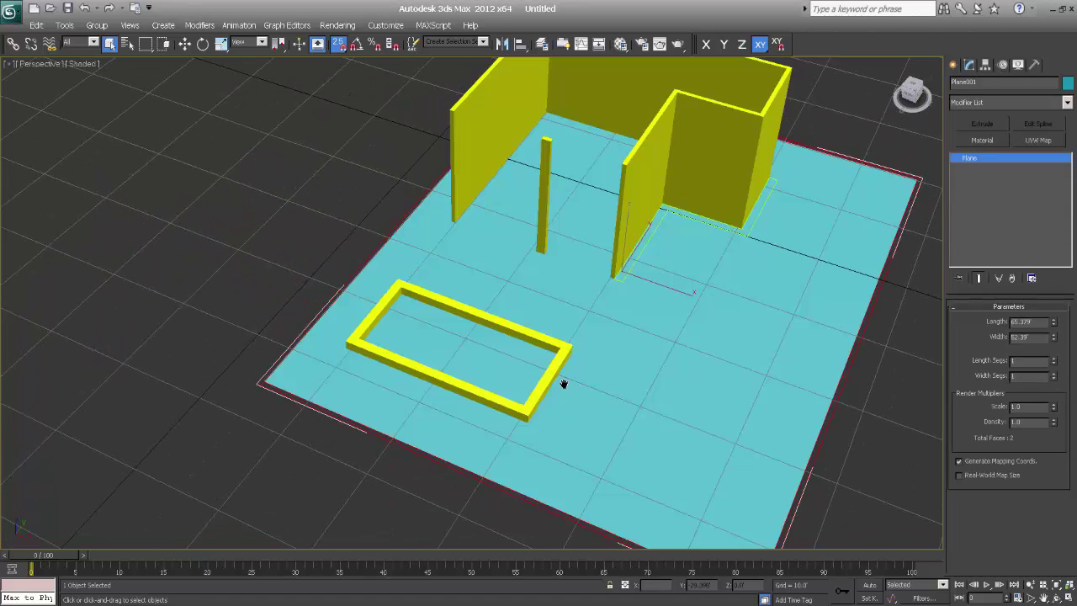
{"action": "scroll", "coordinate": [564, 381], "scroll_direction": "up", "scroll_amount": 4}
{"action": "middle_click_drag", "start_coordinate": [561, 375], "coordinate": [564, 367], "text": "alt"}
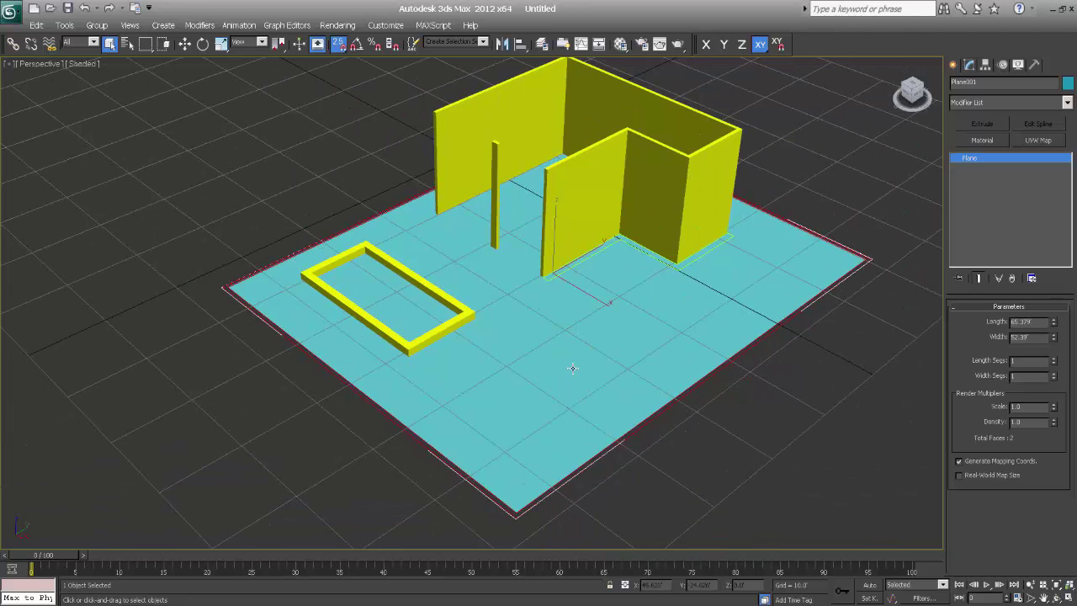
Convert the plane to an Editable Poly and enter Edge sub-object level
{"action": "right_click", "coordinate": [573, 368]}
{"action": "mouse_move", "coordinate": [636, 500]}
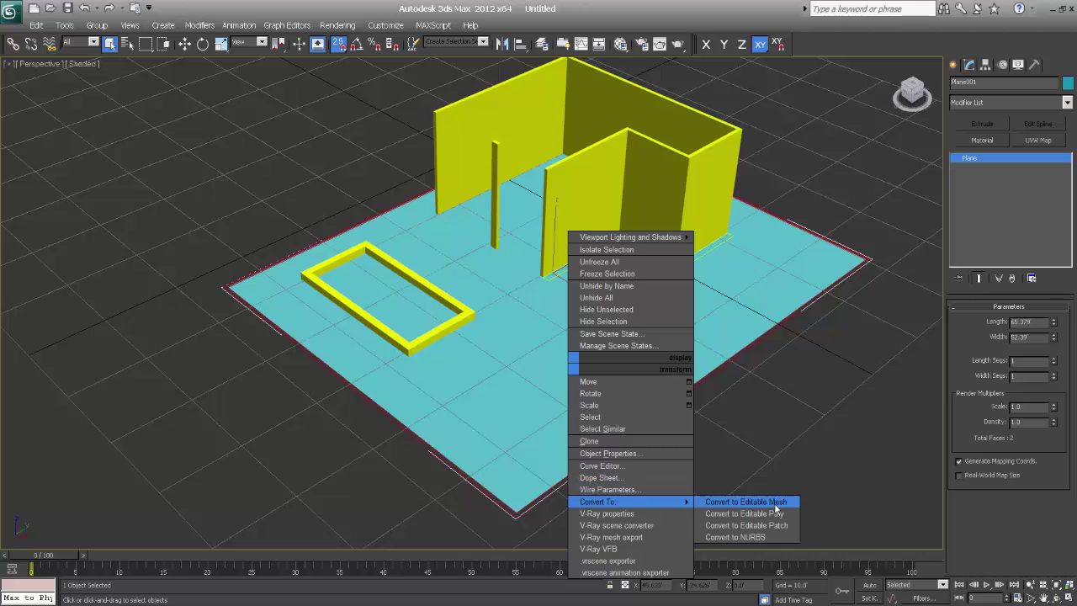
{"action": "left_click", "coordinate": [775, 513]}
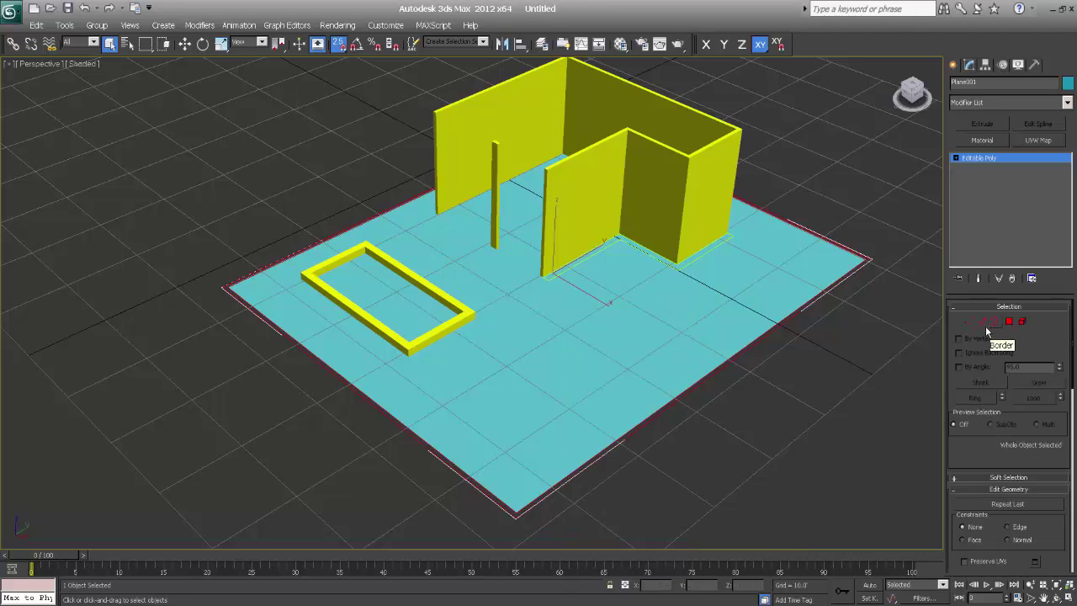
{"action": "left_click", "coordinate": [983, 322]}
Connect two opposite plane edges with 2 new edges, pinching and sliding them toward the pool
{"action": "middle_click_drag", "start_coordinate": [472, 271], "coordinate": [504, 192], "text": "alt"}
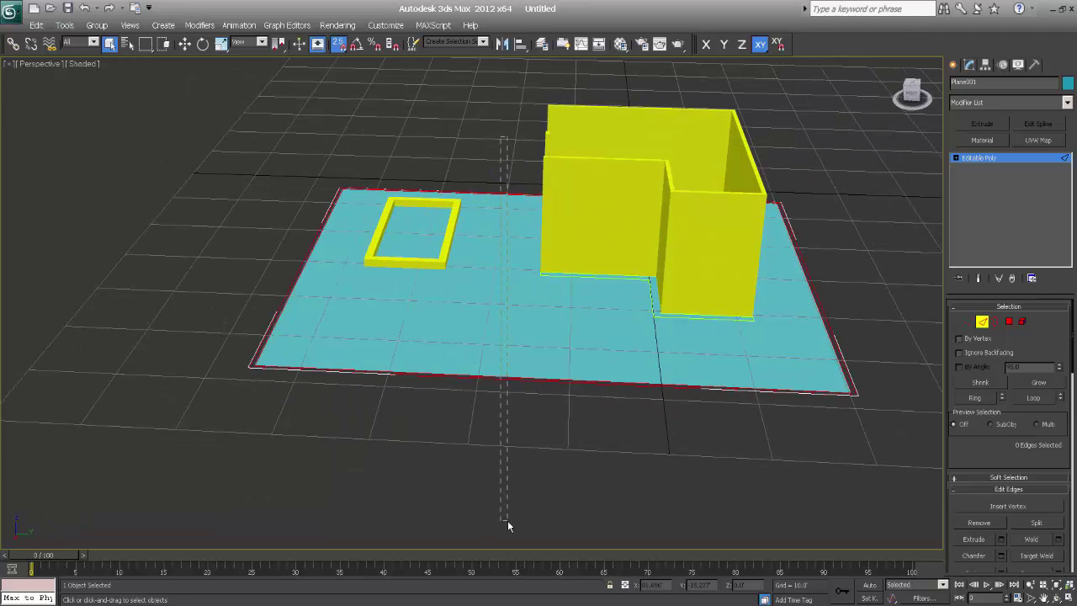
{"action": "left_click_drag", "start_coordinate": [508, 526], "coordinate": [508, 526]}
{"action": "key", "text": "F3"}
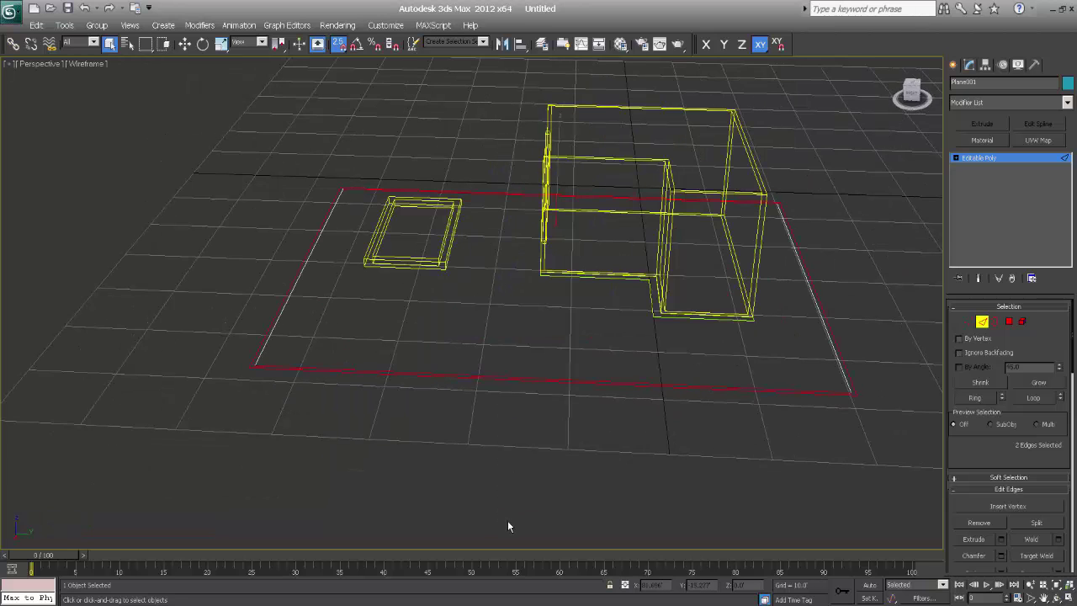
{"action": "middle_click_drag", "start_coordinate": [496, 467], "coordinate": [508, 470], "text": "alt"}
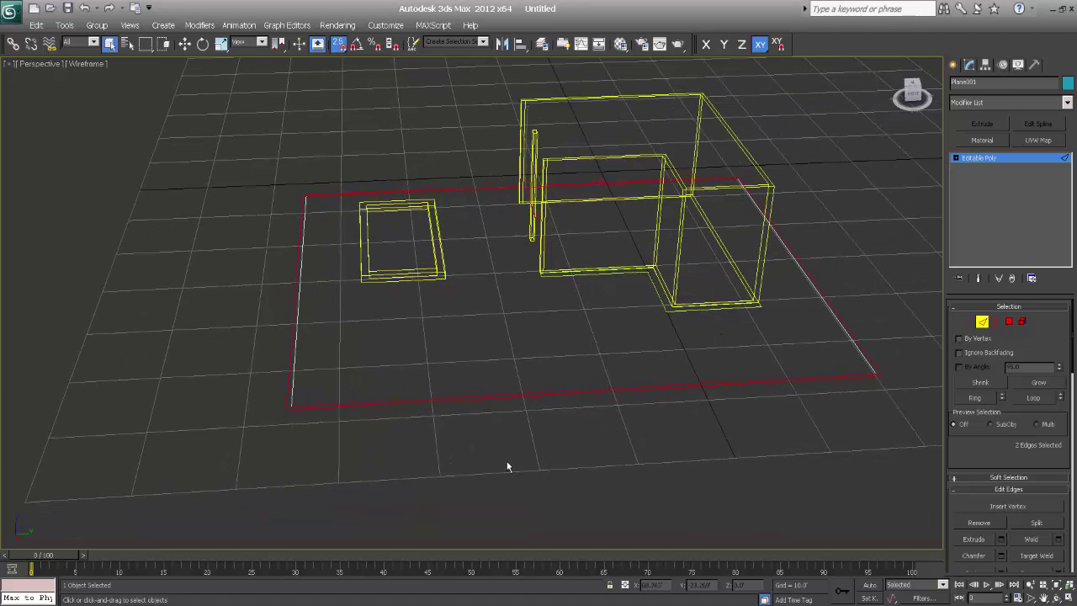
{"action": "right_click", "coordinate": [517, 439]}
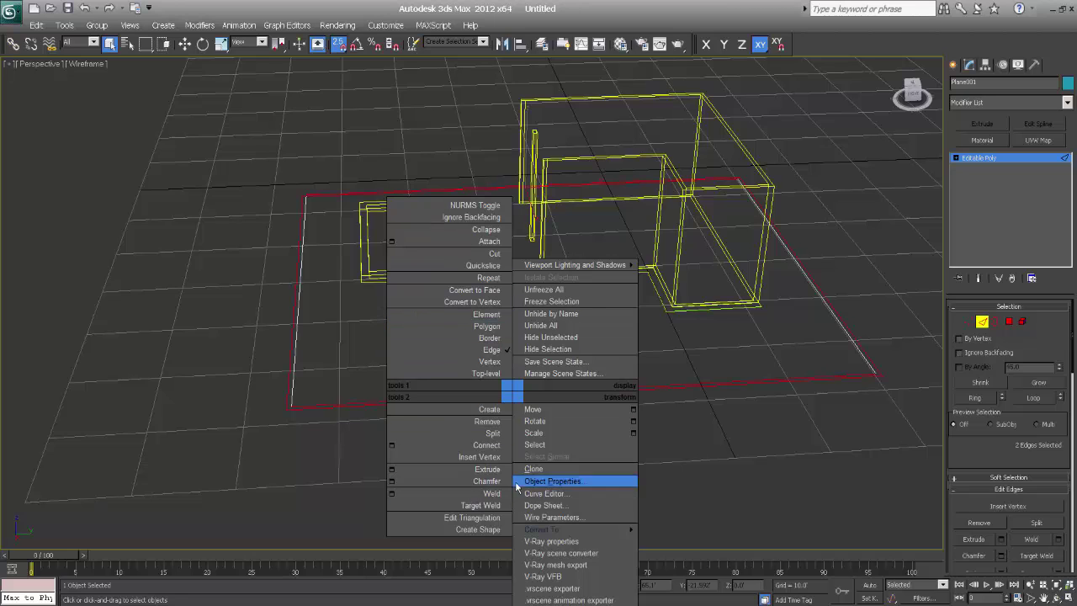
{"action": "left_click", "coordinate": [391, 444]}
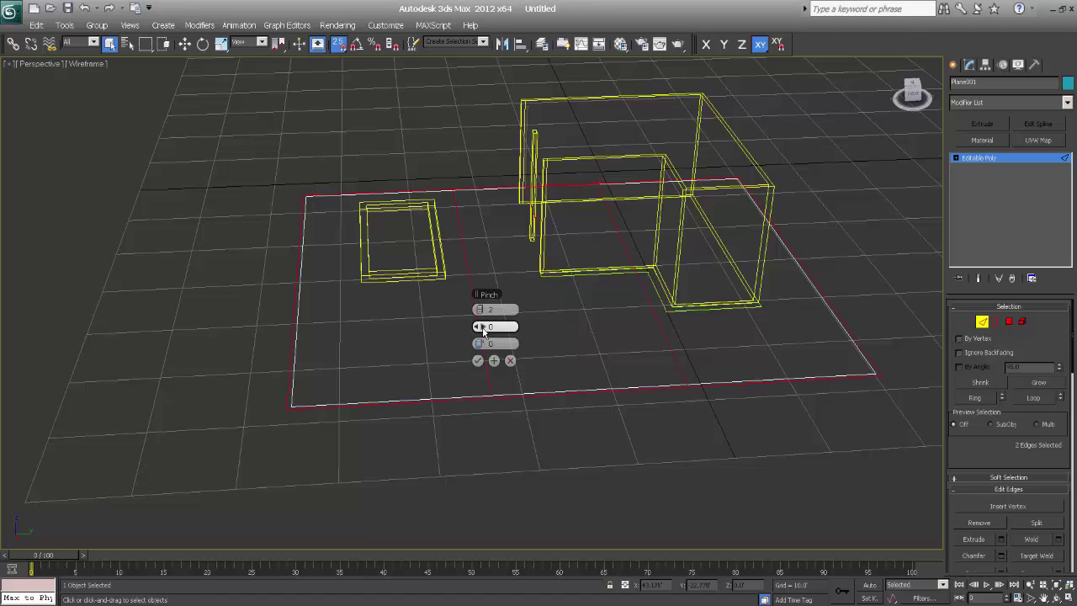
{"action": "left_click_drag", "start_coordinate": [481, 325], "coordinate": [432, 324]}
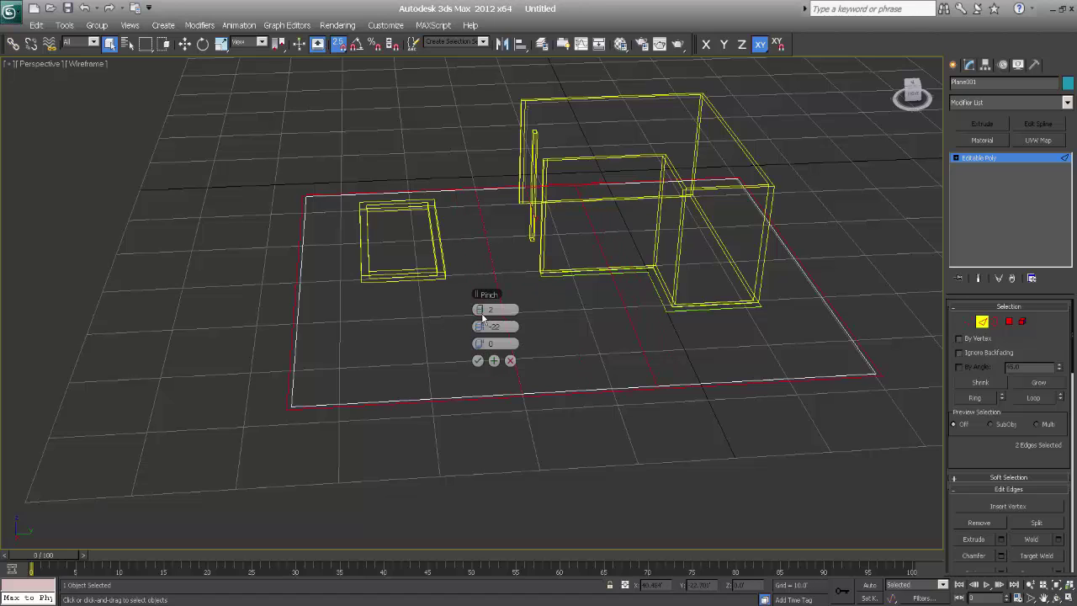
{"action": "left_click_drag", "start_coordinate": [481, 344], "coordinate": [495, 343]}
{"action": "left_click_drag", "start_coordinate": [624, 352], "coordinate": [683, 358]}
{"action": "left_click_drag", "start_coordinate": [476, 327], "coordinate": [477, 326]}
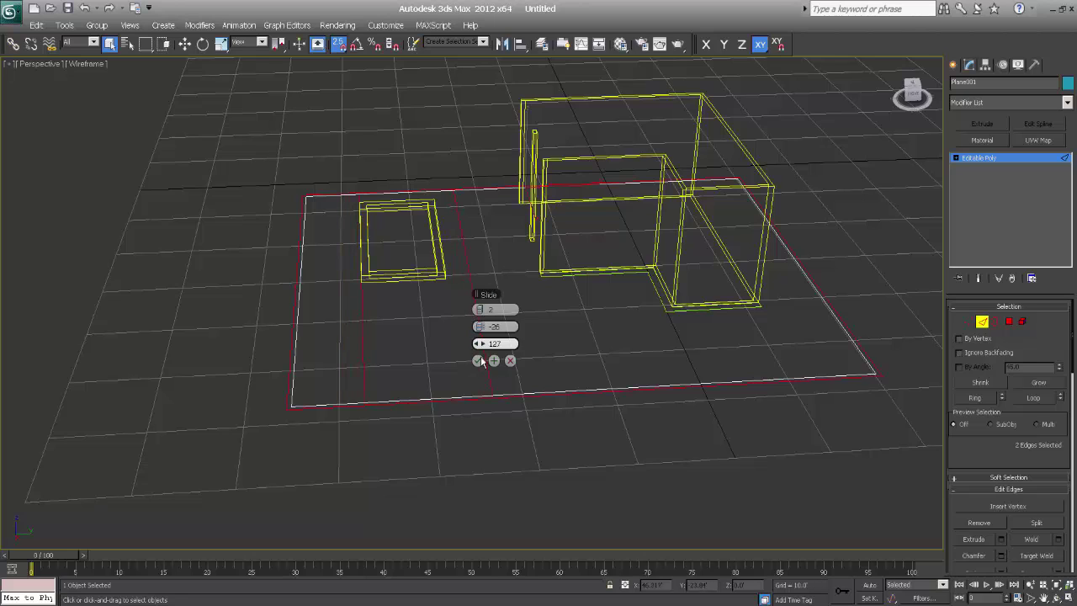
{"action": "left_click", "coordinate": [478, 361]}
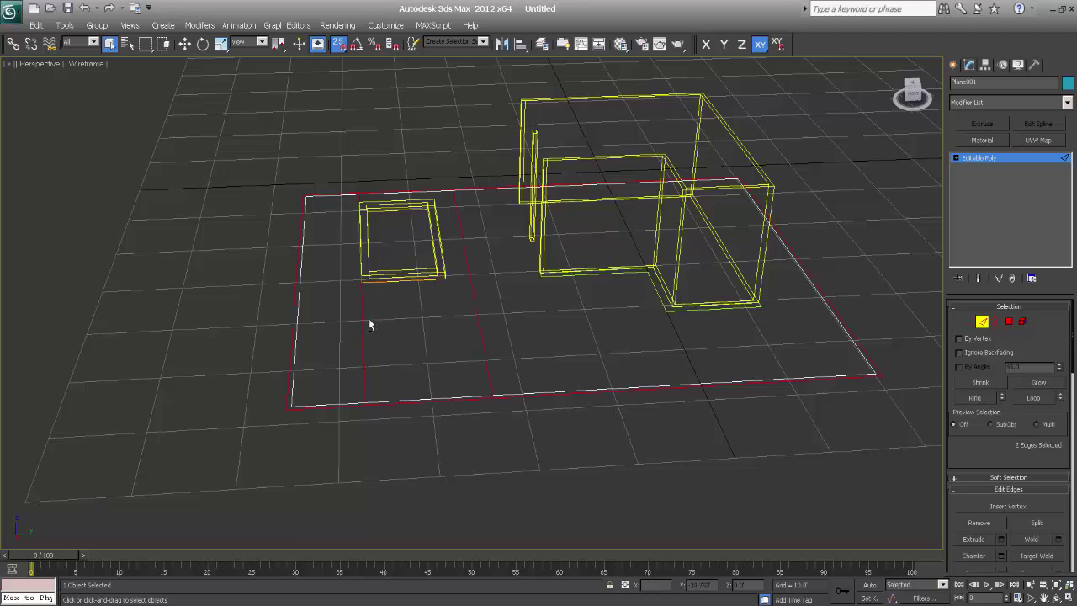
Connect the crossing edges with a second pair, adjusting pinch so they frame the pool
{"action": "middle_click_drag", "start_coordinate": [340, 331], "coordinate": [435, 317], "text": "alt"}
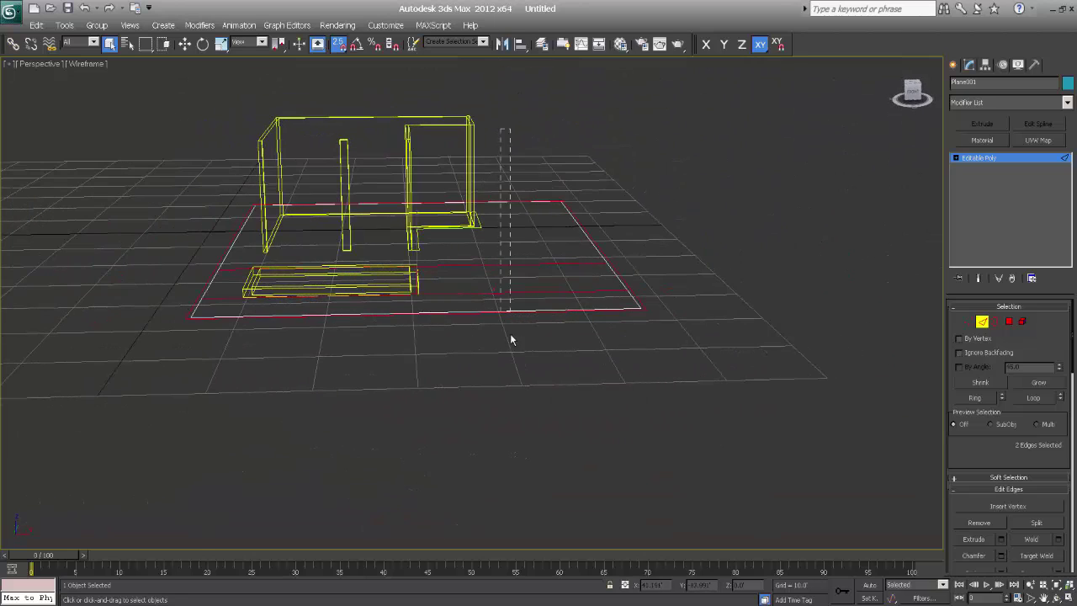
{"action": "mouse_move", "coordinate": [520, 421]}
{"action": "middle_mouse_down", "text": "alt"}
{"action": "mouse_move", "coordinate": [584, 388]}
{"action": "mouse_move", "coordinate": [533, 414]}
{"action": "middle_mouse_up", "text": "alt"}
{"action": "right_click", "coordinate": [532, 400]}
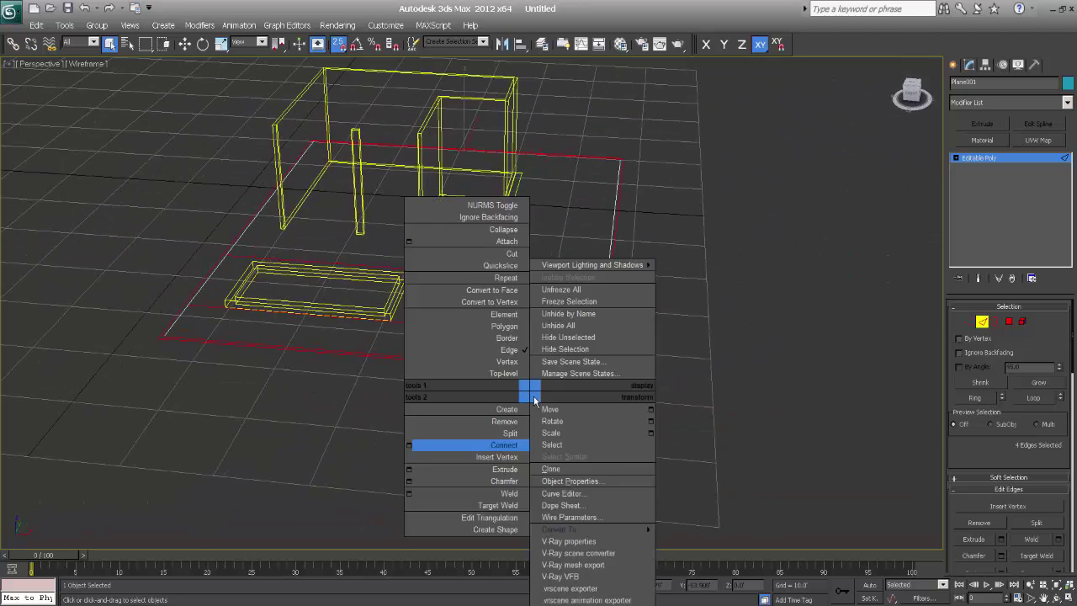
{"action": "left_click", "coordinate": [409, 445]}
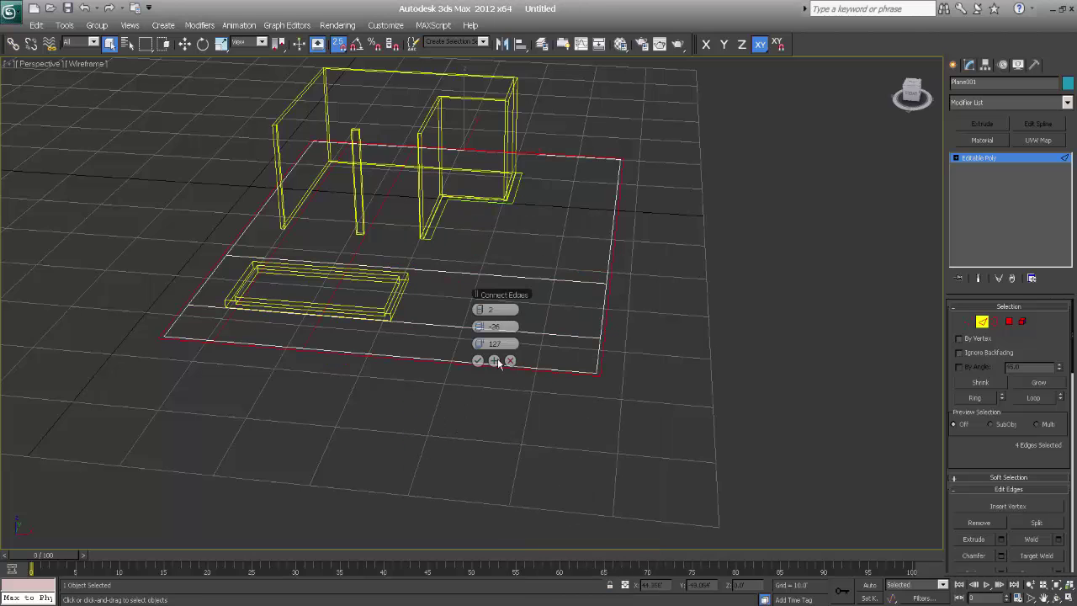
{"action": "right_click", "coordinate": [481, 329]}
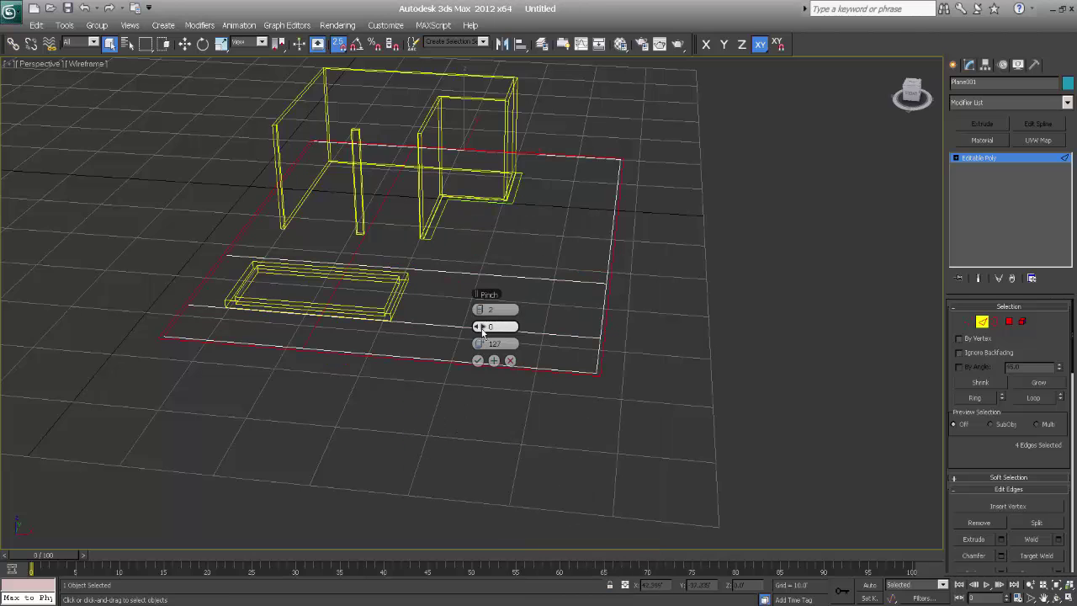
{"action": "left_click_drag", "start_coordinate": [481, 326], "coordinate": [402, 321]}
{"action": "left_click_drag", "start_coordinate": [459, 327], "coordinate": [492, 327]}
{"action": "left_click", "coordinate": [478, 360]}
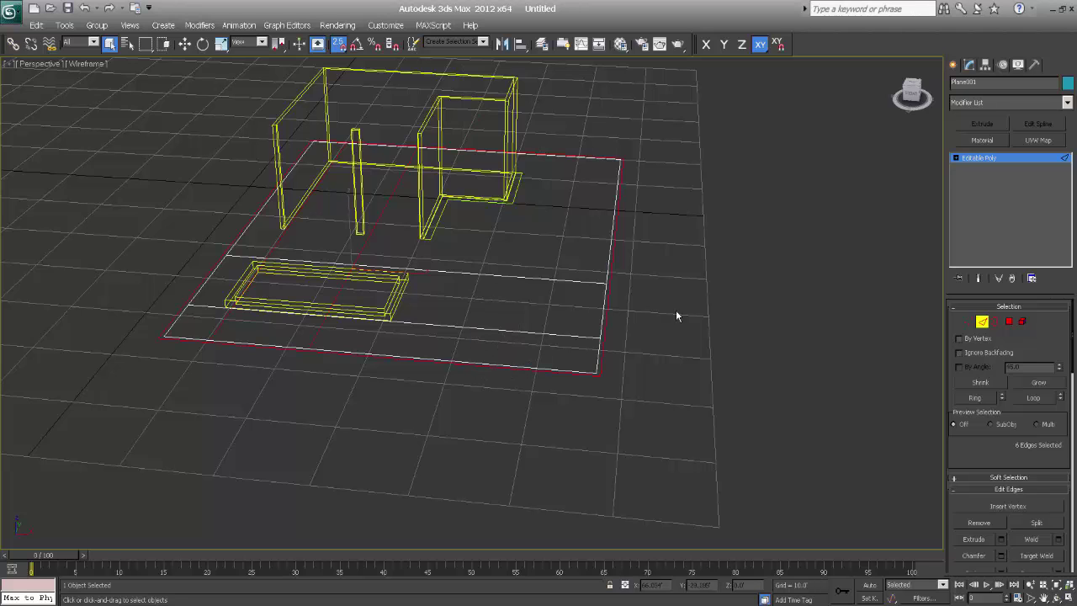
Move one edge line's vertices onto the pool corner, sliding it along X and Y to the pool's right side
{"action": "left_click", "coordinate": [968, 321]}
{"action": "middle_click_drag", "start_coordinate": [379, 393], "coordinate": [356, 272], "text": "alt"}
{"action": "left_click_drag", "start_coordinate": [348, 151], "coordinate": [405, 340]}
{"action": "middle_click_drag", "start_coordinate": [445, 319], "coordinate": [430, 272], "text": "alt"}
{"action": "key", "text": "w"}
{"action": "left_click_drag", "start_coordinate": [433, 258], "coordinate": [428, 281]}
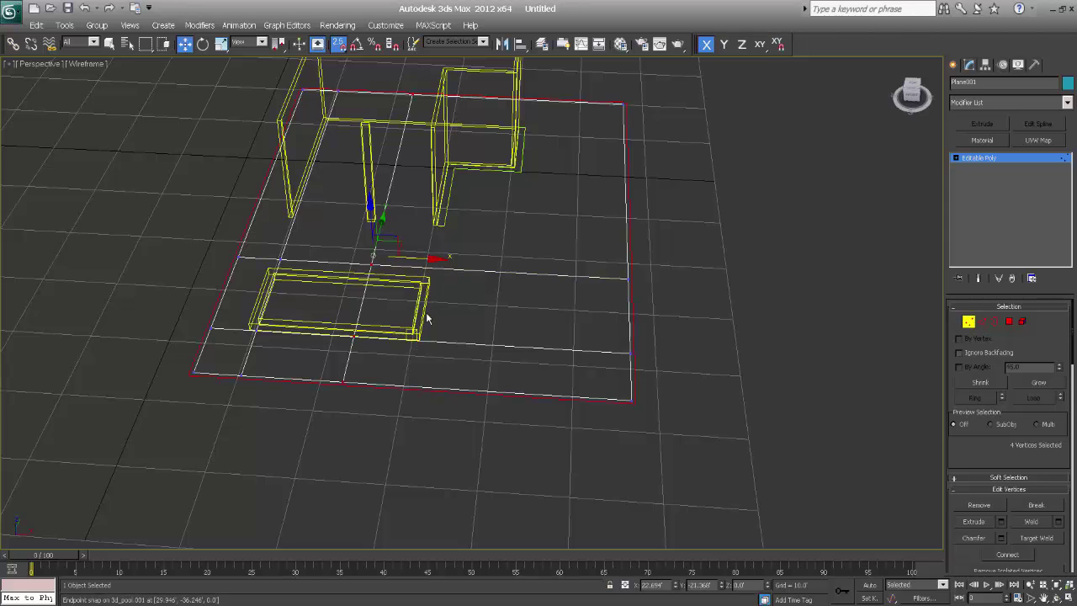
{"action": "middle_click_drag", "start_coordinate": [418, 322], "coordinate": [384, 300]}
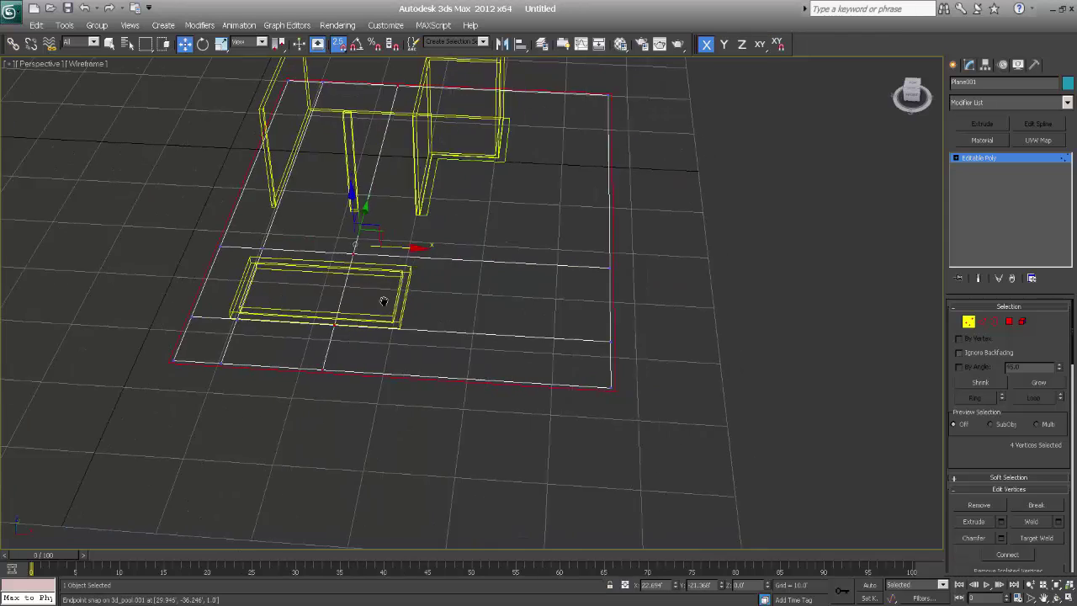
{"action": "middle_click_drag", "start_coordinate": [452, 272], "coordinate": [426, 286]}
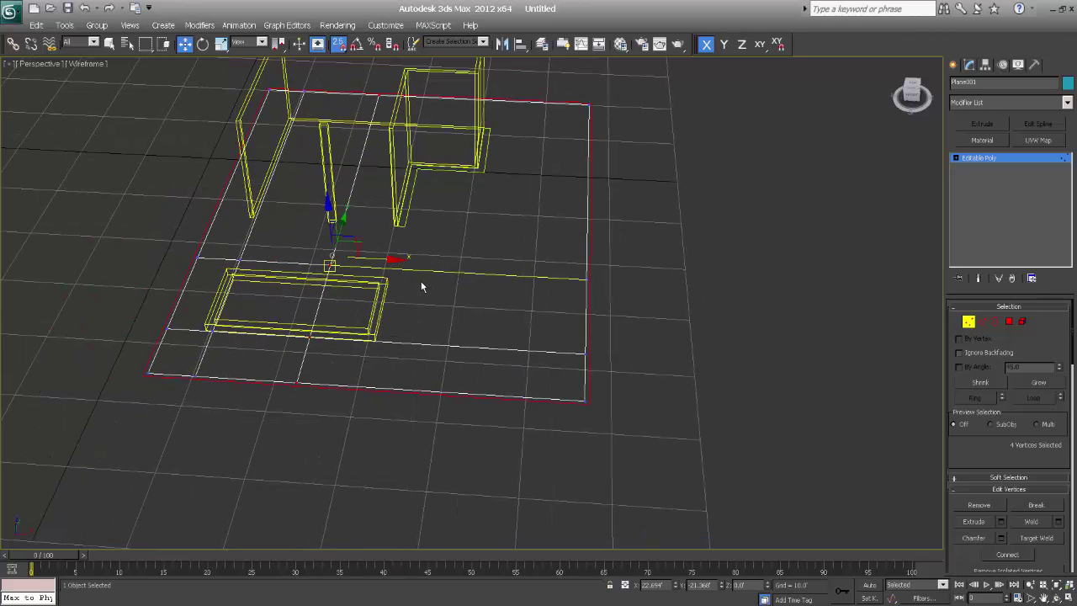
{"action": "key", "text": "s"}
{"action": "left_click_drag", "start_coordinate": [387, 261], "coordinate": [443, 276]}
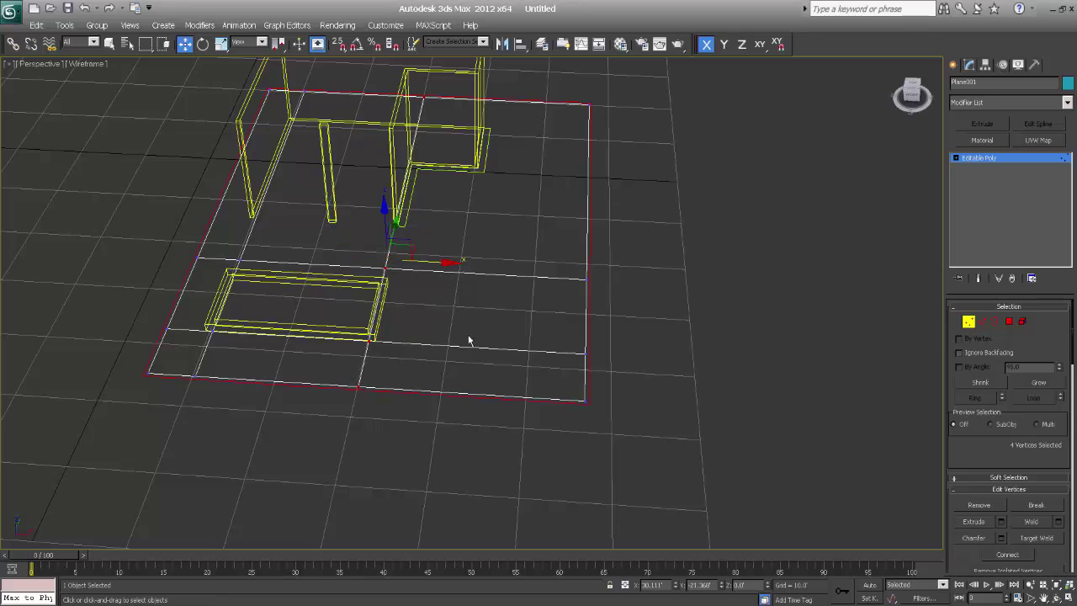
{"action": "middle_click_drag", "start_coordinate": [480, 344], "coordinate": [360, 282], "text": "alt"}
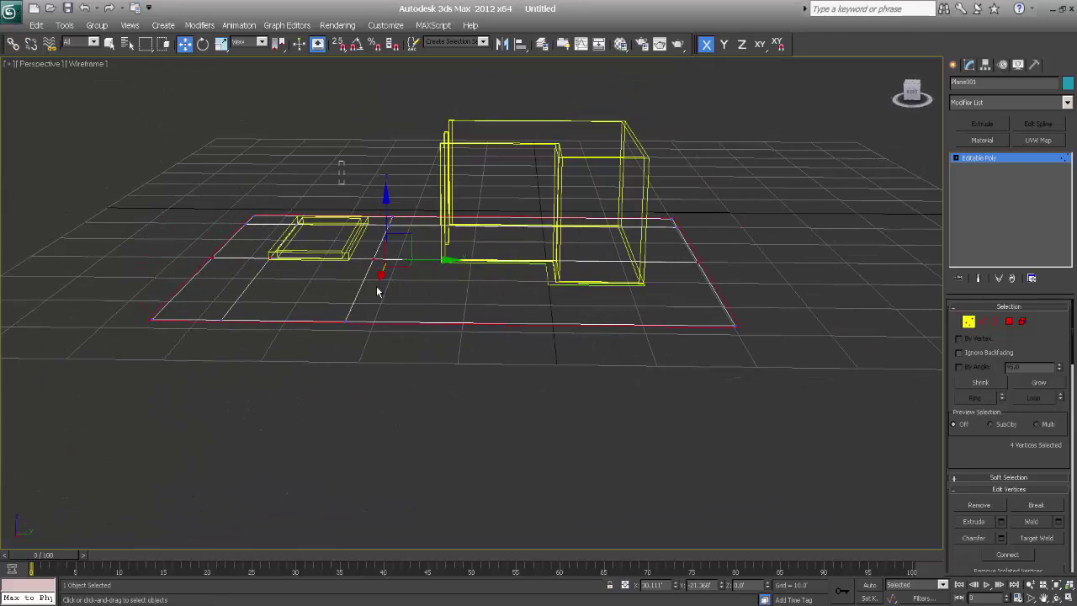
{"action": "middle_click_drag", "start_coordinate": [427, 440], "coordinate": [361, 389], "text": "alt"}
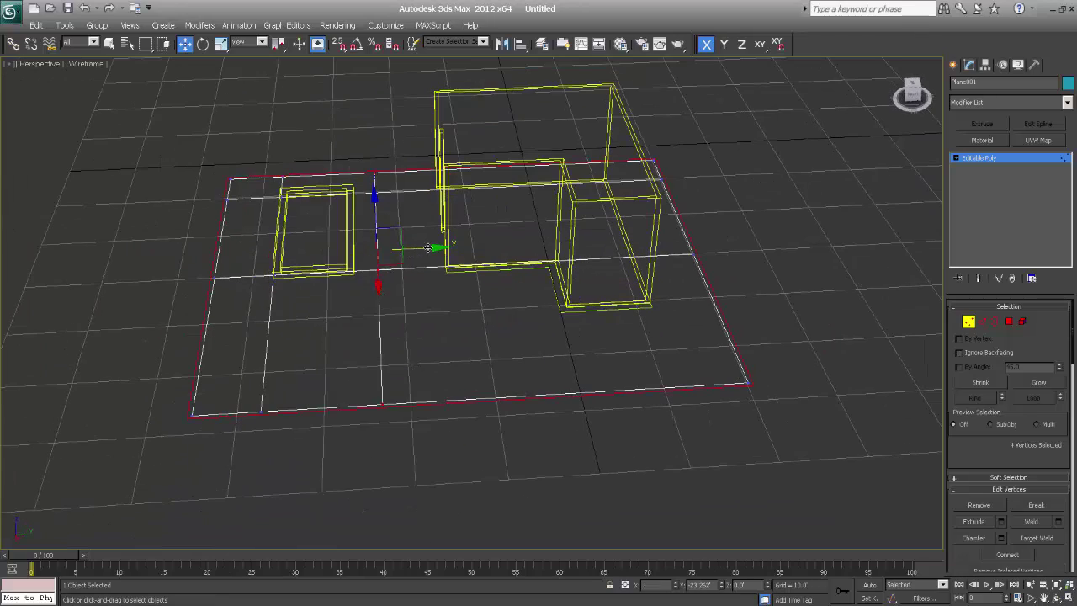
{"action": "left_click_drag", "start_coordinate": [428, 248], "coordinate": [396, 247]}
Align the left edge line's four vertices with the pool along Y, then show shaded view
{"action": "left_click_drag", "start_coordinate": [287, 402], "coordinate": [285, 576]}
{"action": "left_click_drag", "start_coordinate": [254, 166], "coordinate": [305, 244]}
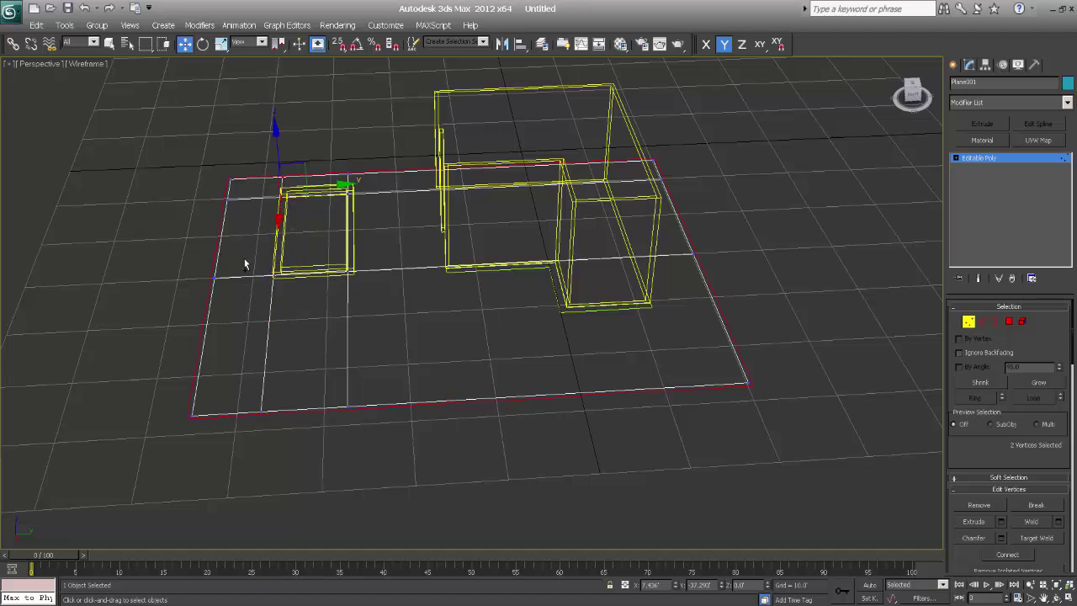
{"action": "left_click_drag", "start_coordinate": [286, 480], "coordinate": [287, 476]}
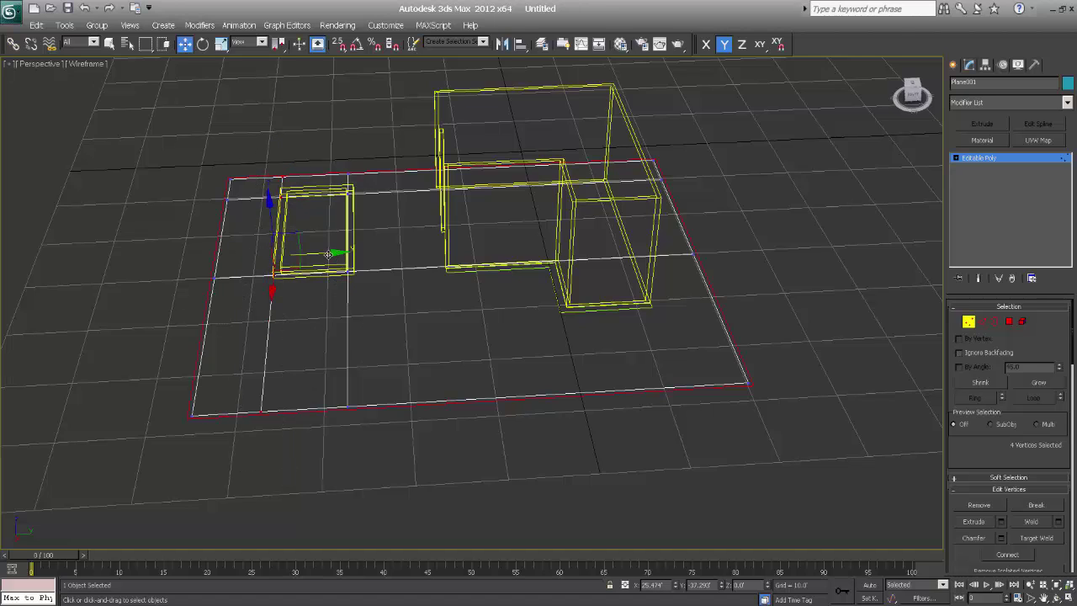
{"action": "left_click_drag", "start_coordinate": [331, 255], "coordinate": [329, 262]}
{"action": "scroll", "coordinate": [322, 316], "scroll_direction": "up", "scroll_amount": 8}
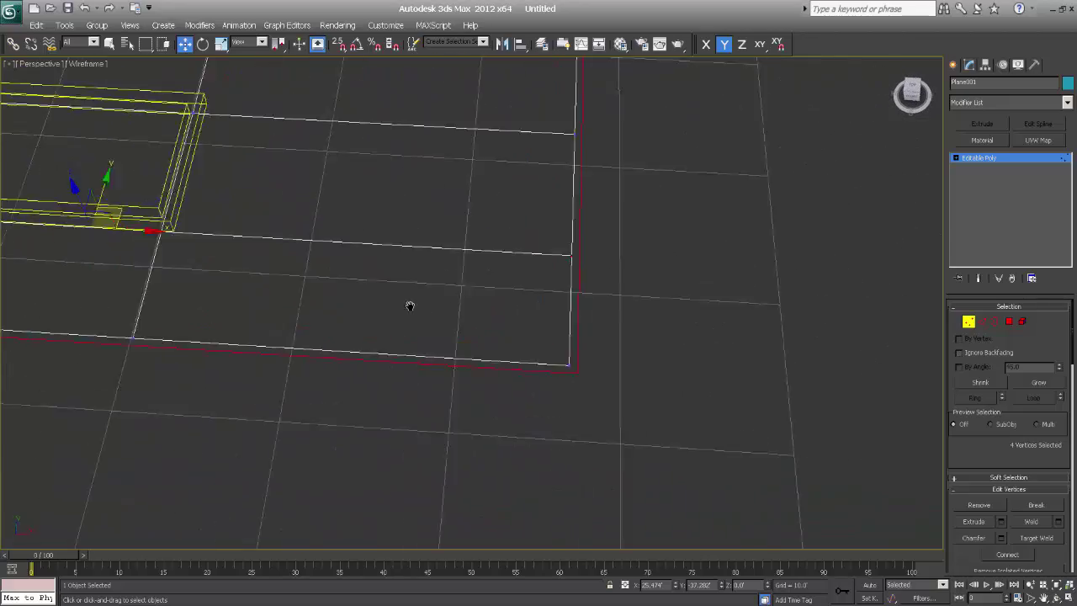
{"action": "middle_click_drag", "start_coordinate": [303, 312], "coordinate": [419, 338]}
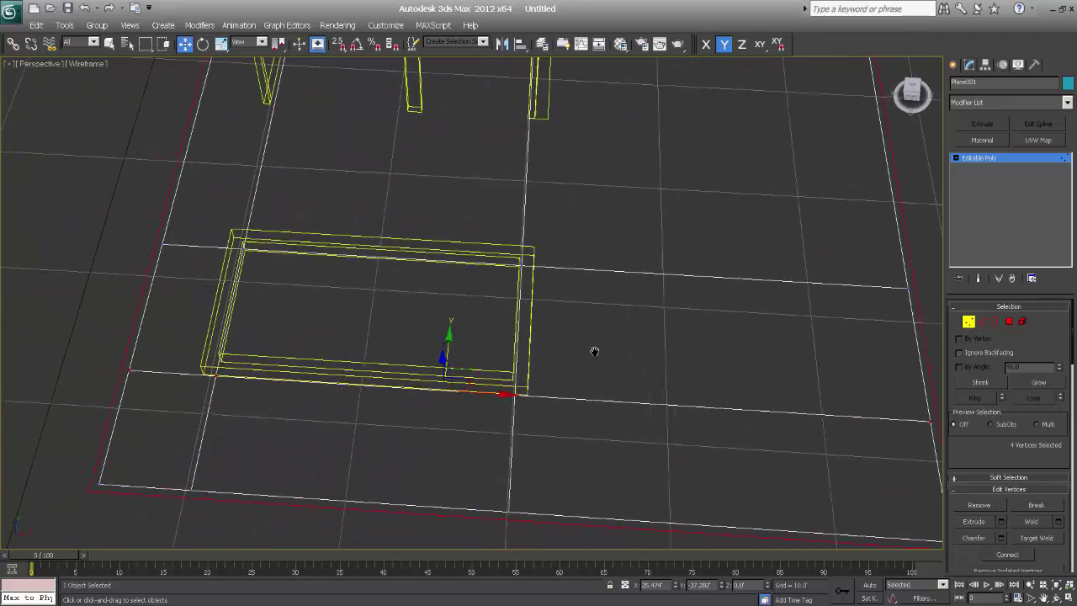
{"action": "key", "text": "F3"}
Extrude the floor polygon inside the pool rim slightly below the slab
{"action": "middle_click_drag", "start_coordinate": [592, 362], "coordinate": [622, 357], "text": "alt"}
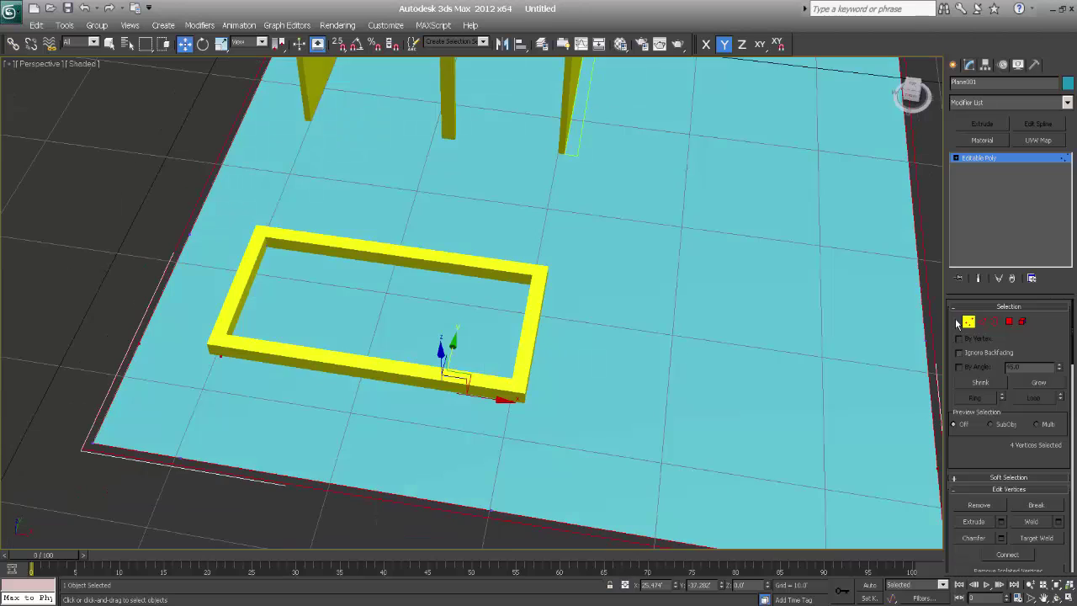
{"action": "left_click", "coordinate": [1009, 323]}
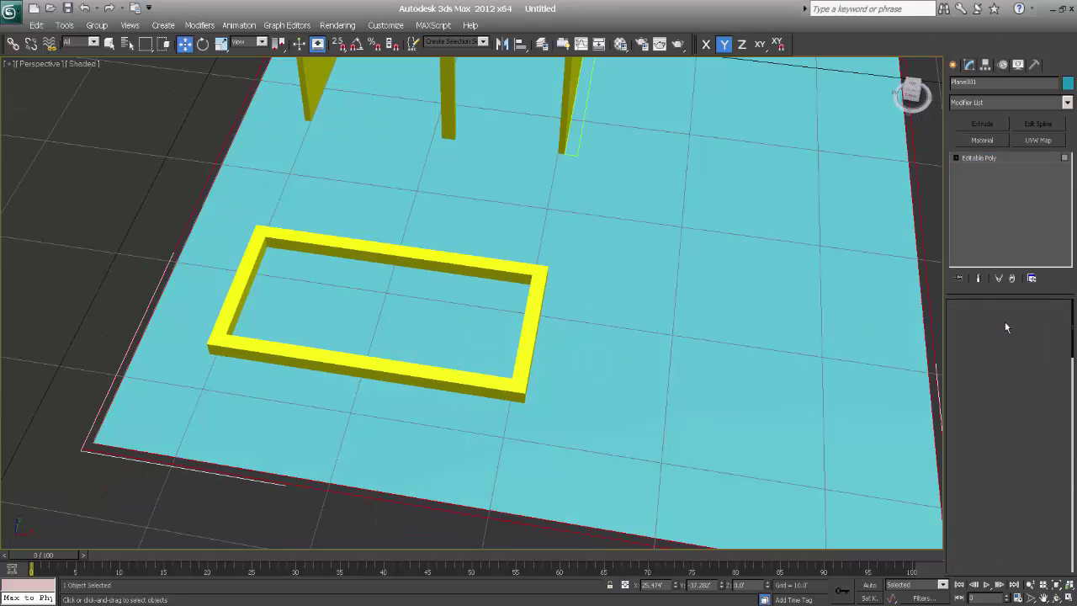
{"action": "left_click", "coordinate": [471, 319]}
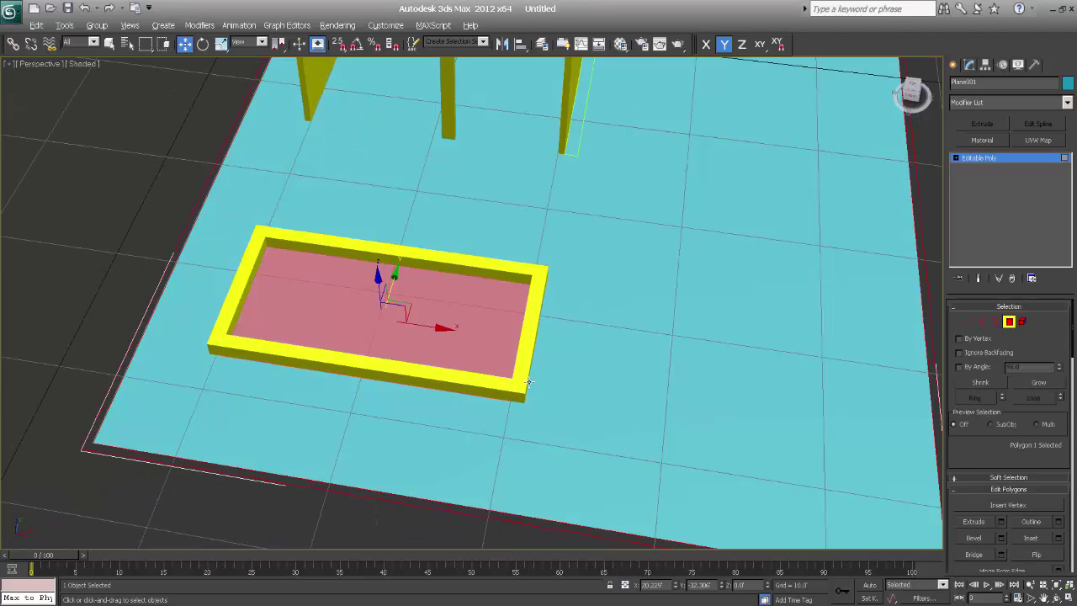
{"action": "middle_click_drag", "start_coordinate": [472, 321], "coordinate": [482, 371], "text": "alt"}
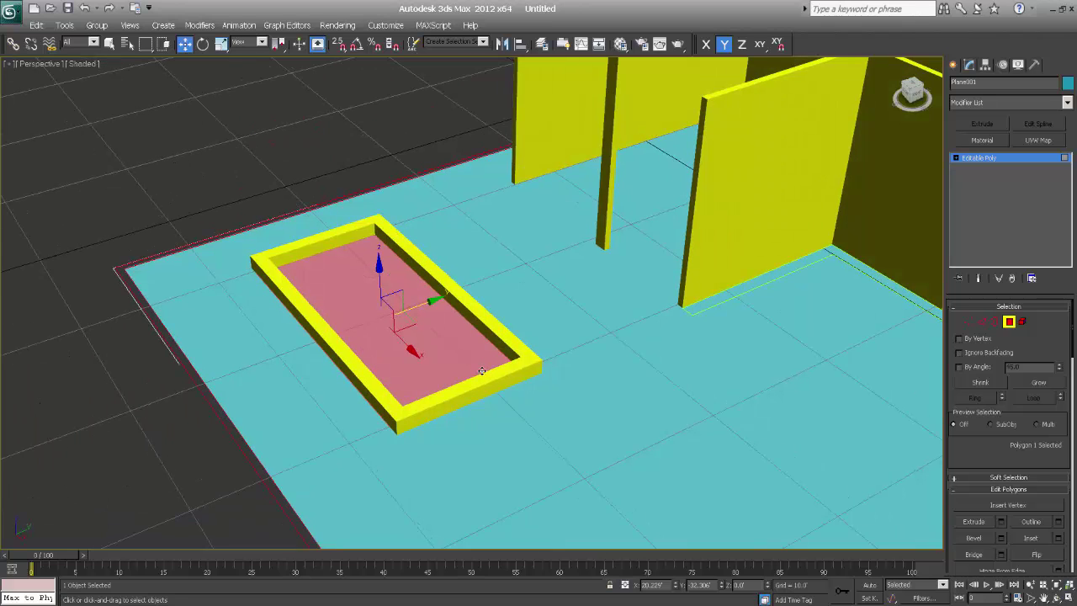
{"action": "right_click", "coordinate": [445, 356]}
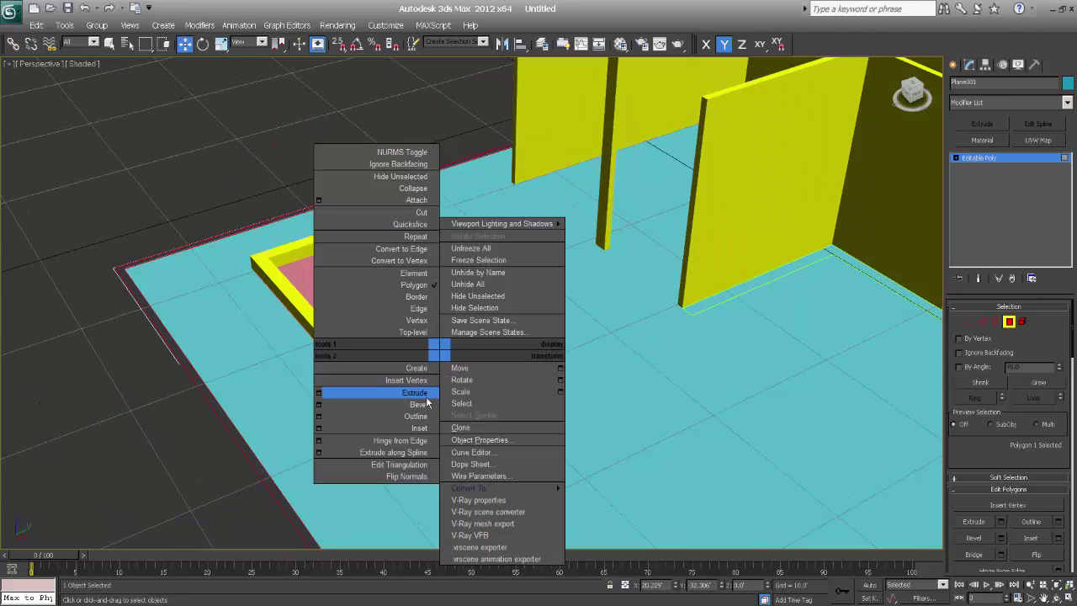
{"action": "left_click", "coordinate": [319, 393]}
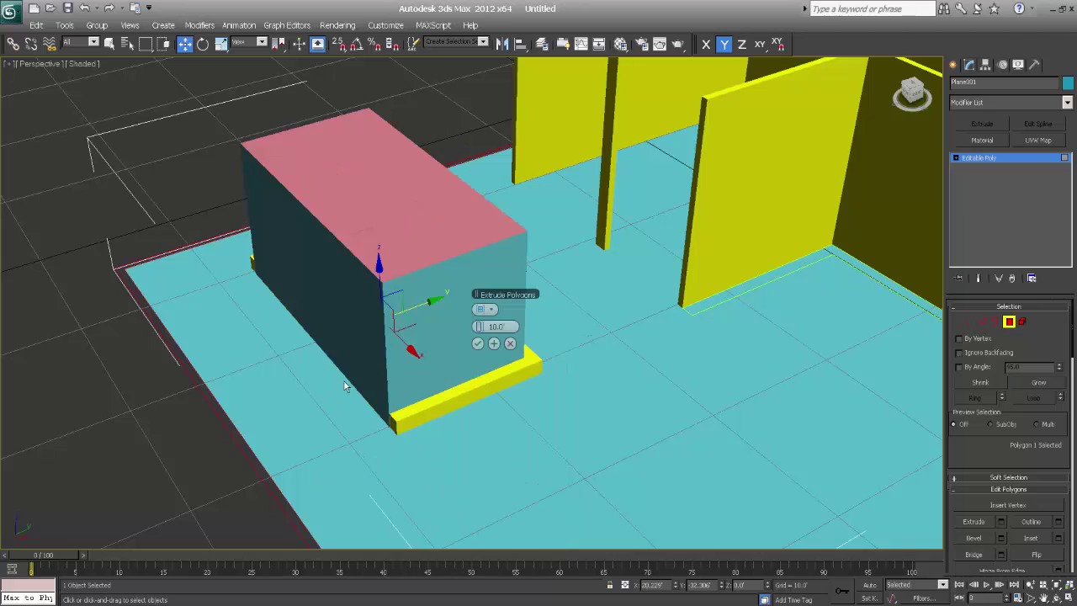
{"action": "right_click", "coordinate": [484, 331]}
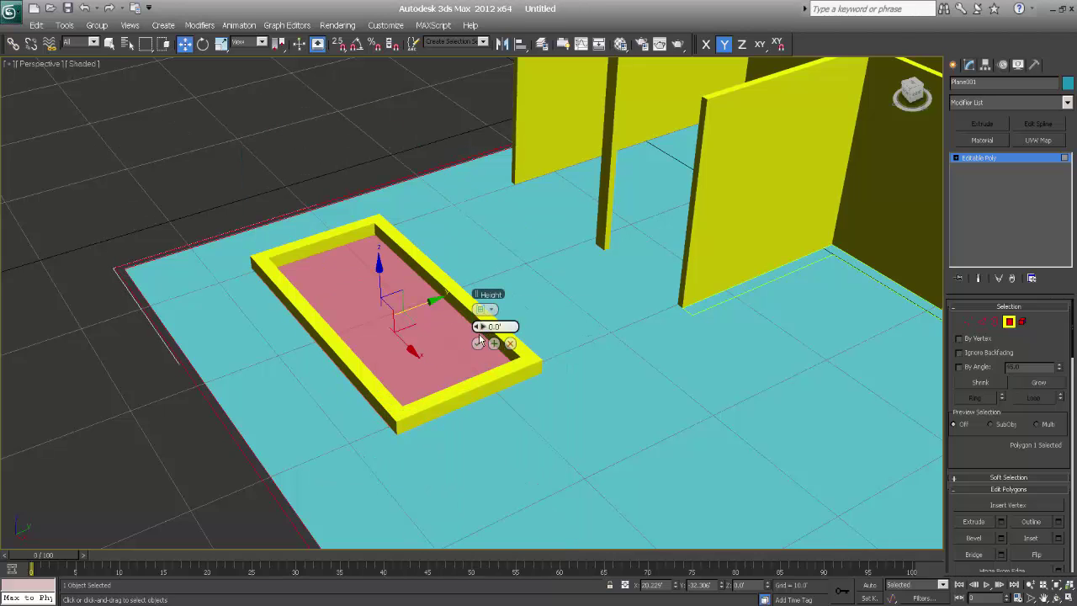
{"action": "left_click_drag", "start_coordinate": [471, 326], "coordinate": [471, 328]}
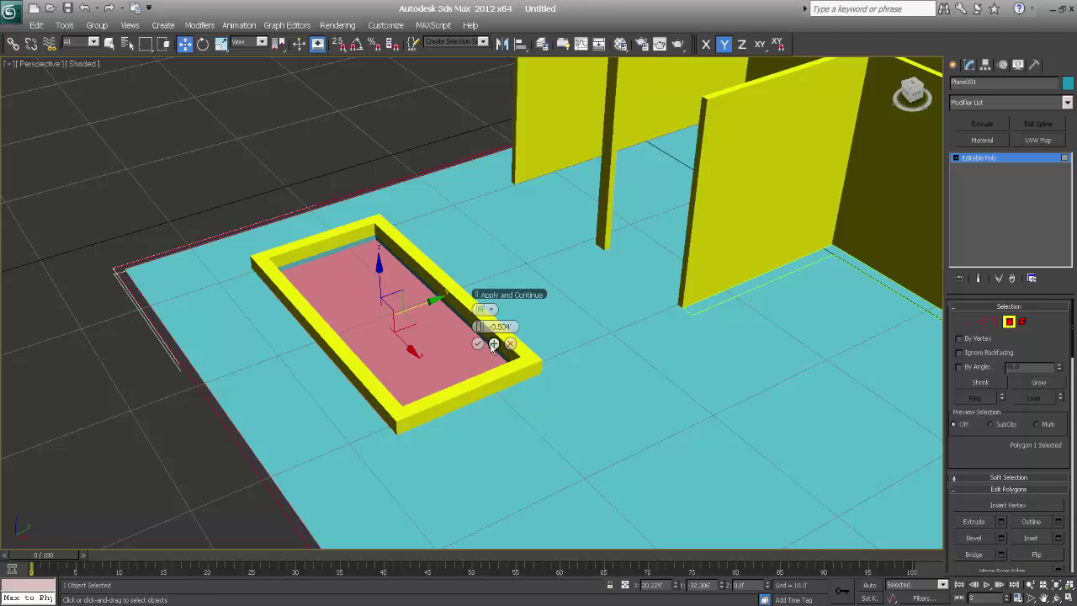
{"action": "left_click", "coordinate": [493, 343]}
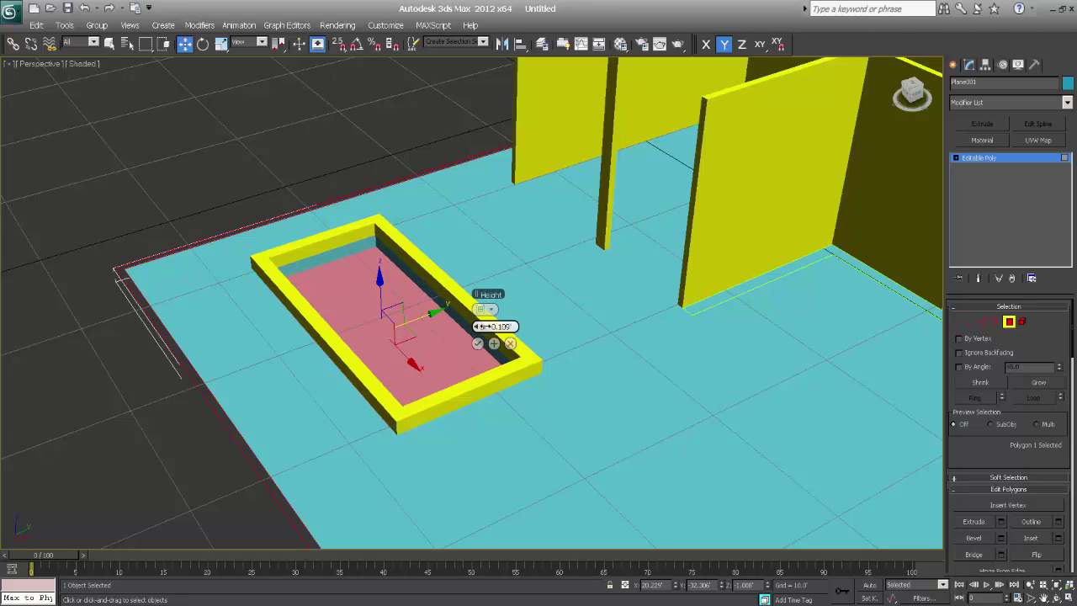
Deepen the pool floor extrusion to -0.691 and push it further down
{"action": "left_click_drag", "start_coordinate": [481, 327], "coordinate": [480, 329]}
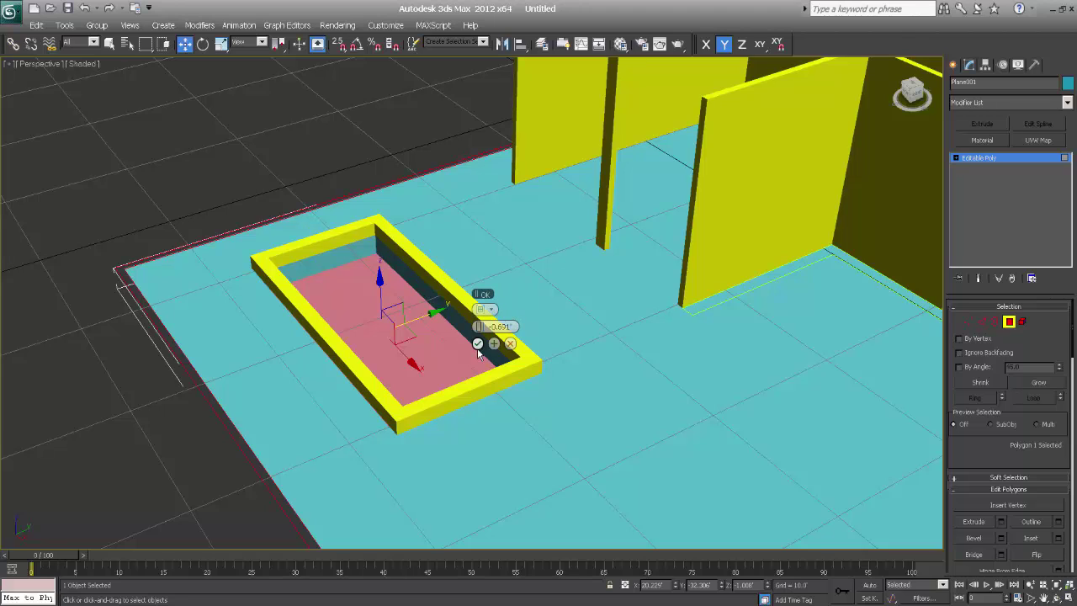
{"action": "mouse_move", "coordinate": [433, 431]}
{"action": "middle_mouse_down", "text": "alt"}
{"action": "mouse_move", "coordinate": [434, 415]}
{"action": "mouse_move", "coordinate": [442, 446]}
{"action": "middle_mouse_up", "text": "alt"}
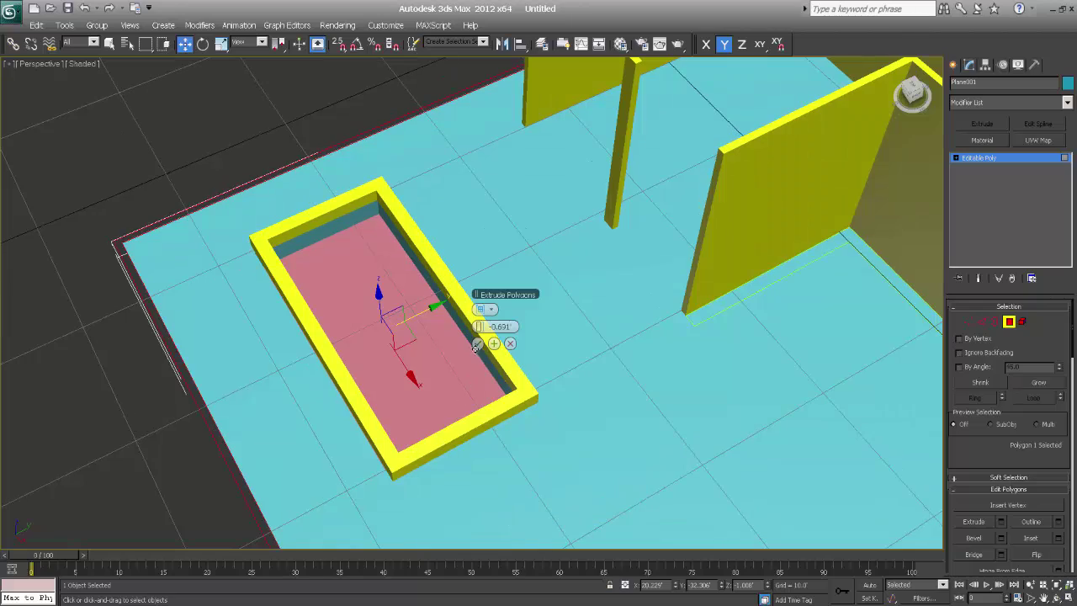
{"action": "middle_click_drag", "start_coordinate": [473, 344], "coordinate": [400, 314], "text": "alt"}
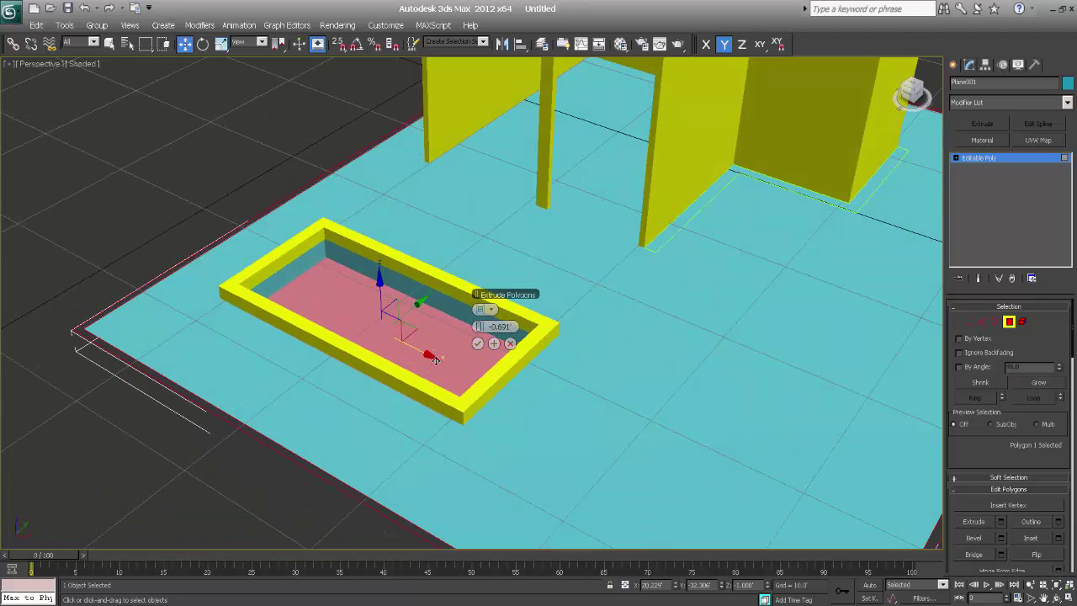
{"action": "left_click", "coordinate": [477, 344]}
{"action": "middle_click_drag", "start_coordinate": [393, 310], "coordinate": [385, 286], "text": "alt"}
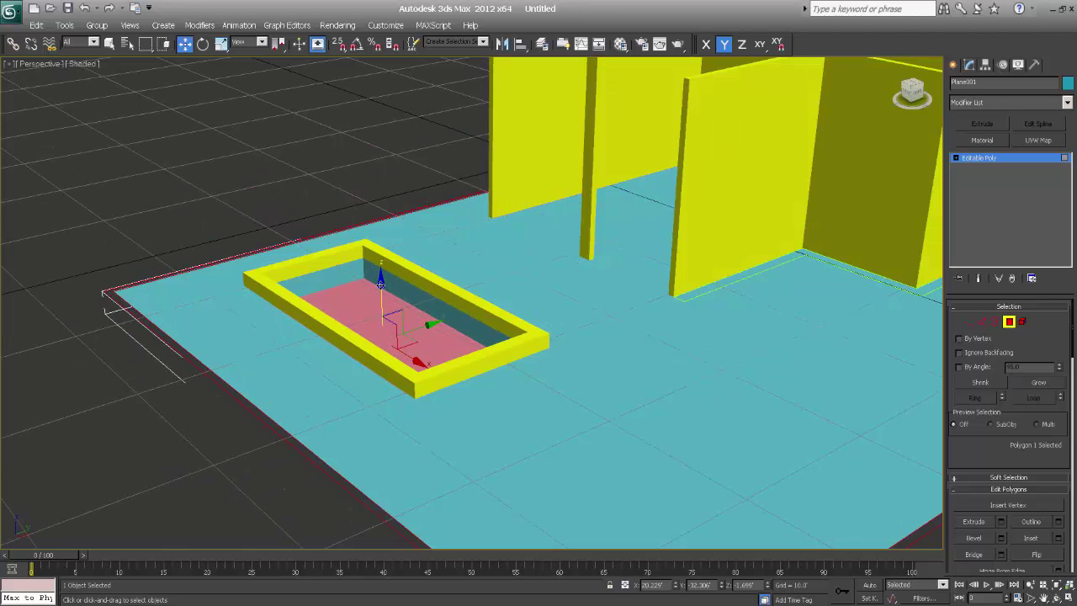
{"action": "left_click_drag", "start_coordinate": [380, 285], "coordinate": [381, 289]}
{"action": "middle_click_drag", "start_coordinate": [381, 289], "coordinate": [469, 392], "text": "alt"}
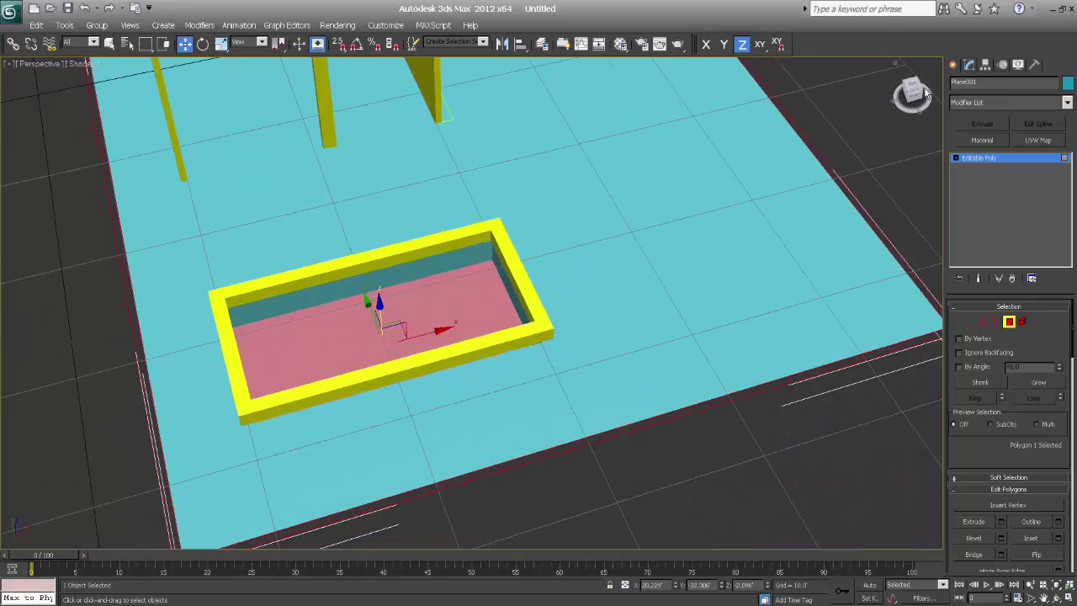
Orbit so the walls face the viewer and frame the whole ground plane
{"action": "left_click", "coordinate": [954, 66]}
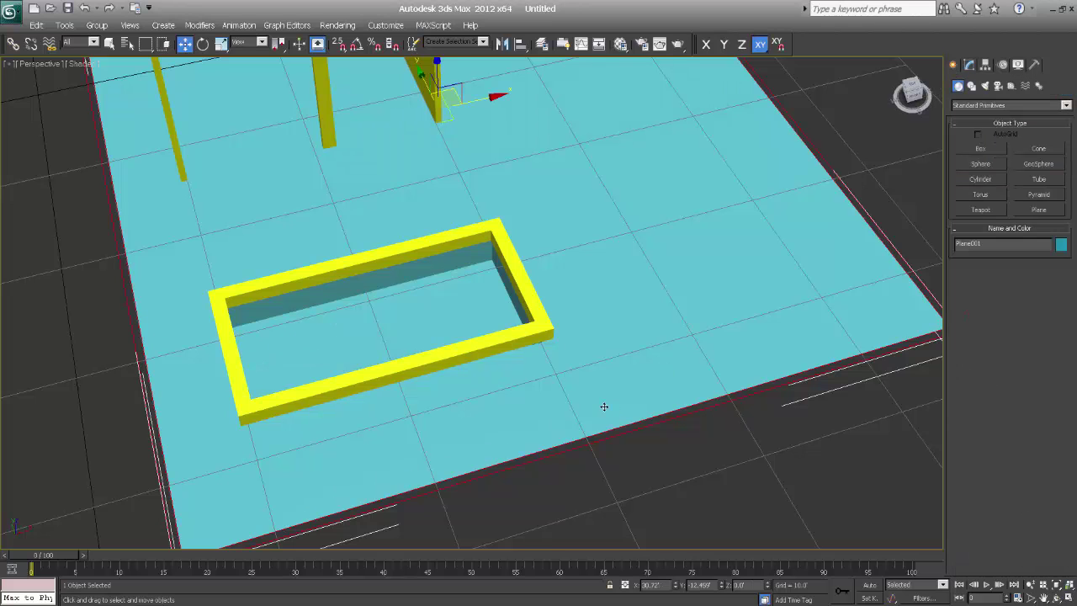
{"action": "middle_click_drag", "start_coordinate": [603, 404], "coordinate": [577, 395], "text": "alt"}
{"action": "middle_click_drag", "start_coordinate": [570, 346], "coordinate": [511, 366]}
{"action": "scroll", "coordinate": [542, 326], "scroll_direction": "down", "scroll_amount": 3}
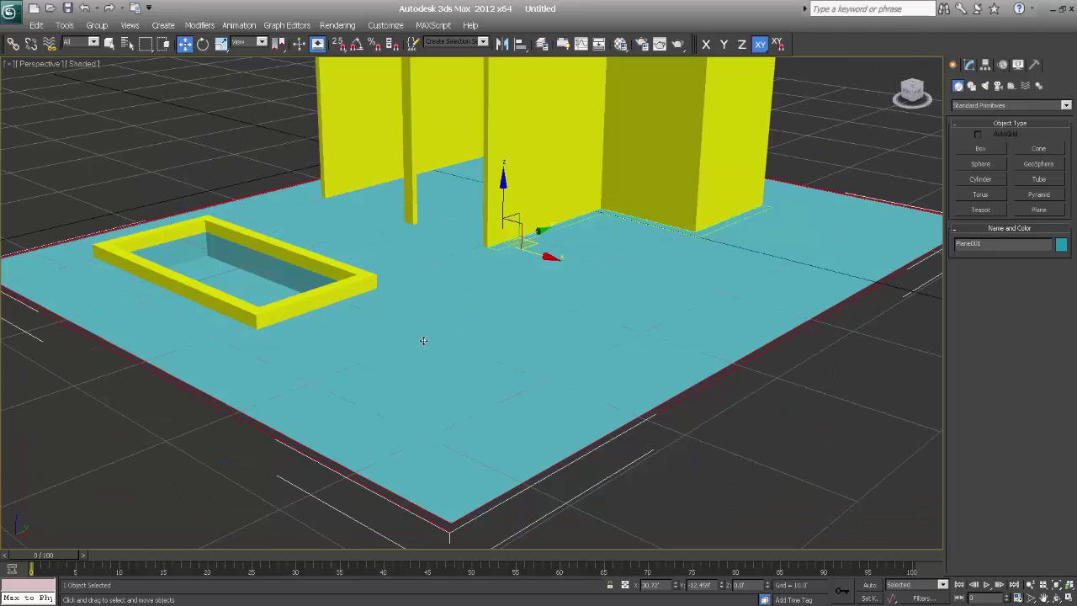
{"action": "middle_click_drag", "start_coordinate": [424, 341], "coordinate": [176, 176], "text": "alt"}
{"action": "middle_click_drag", "start_coordinate": [258, 233], "coordinate": [334, 319], "text": "alt"}
{"action": "key", "text": "z"}
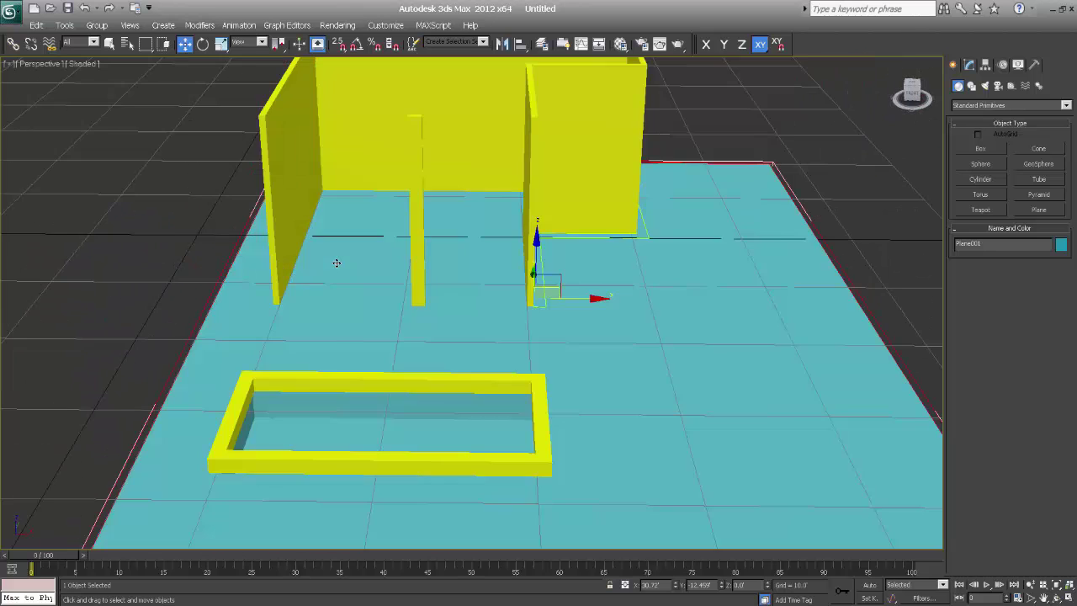
Switch to Front view in wireframe, panned onto the walls
{"action": "key", "text": "f"}
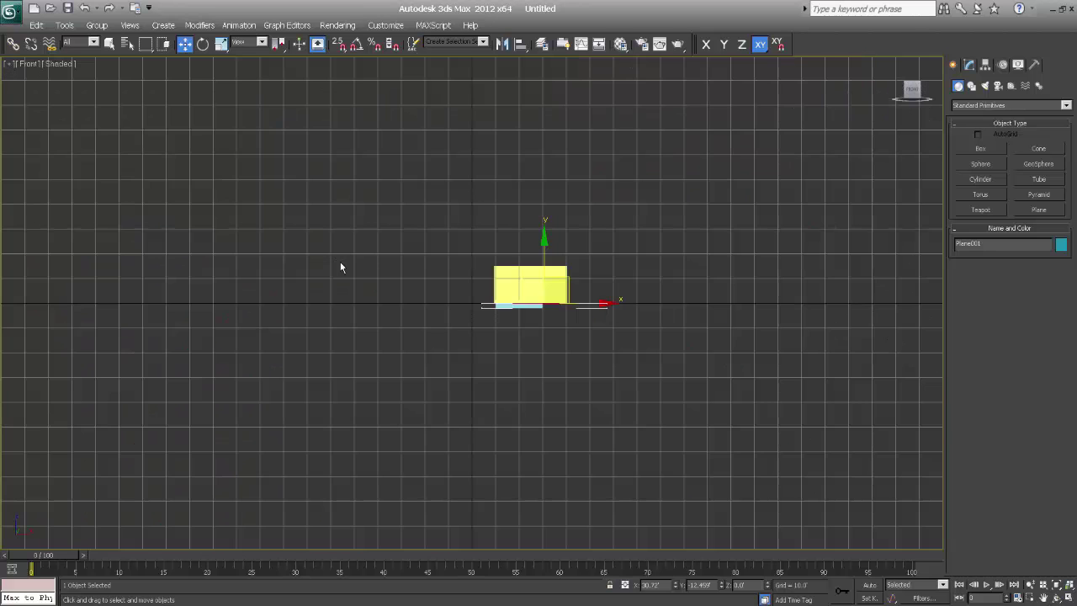
{"action": "key", "text": "z"}
{"action": "middle_click_drag", "start_coordinate": [483, 206], "coordinate": [484, 299]}
{"action": "key", "text": "F3"}
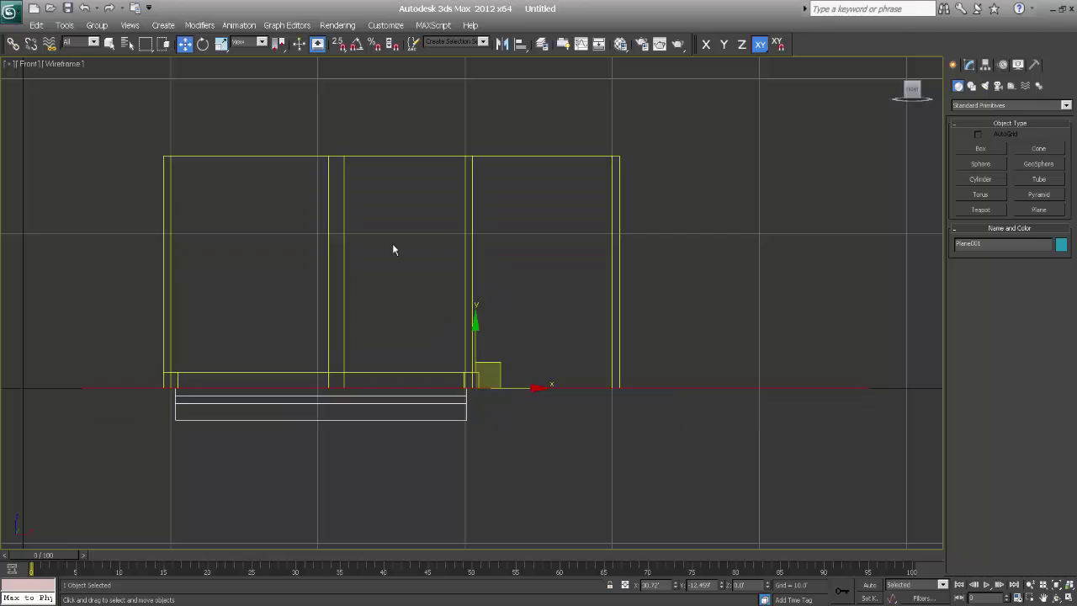
{"action": "middle_click_drag", "start_coordinate": [351, 236], "coordinate": [386, 281]}
{"action": "left_click_drag", "start_coordinate": [393, 300], "coordinate": [344, 308]}
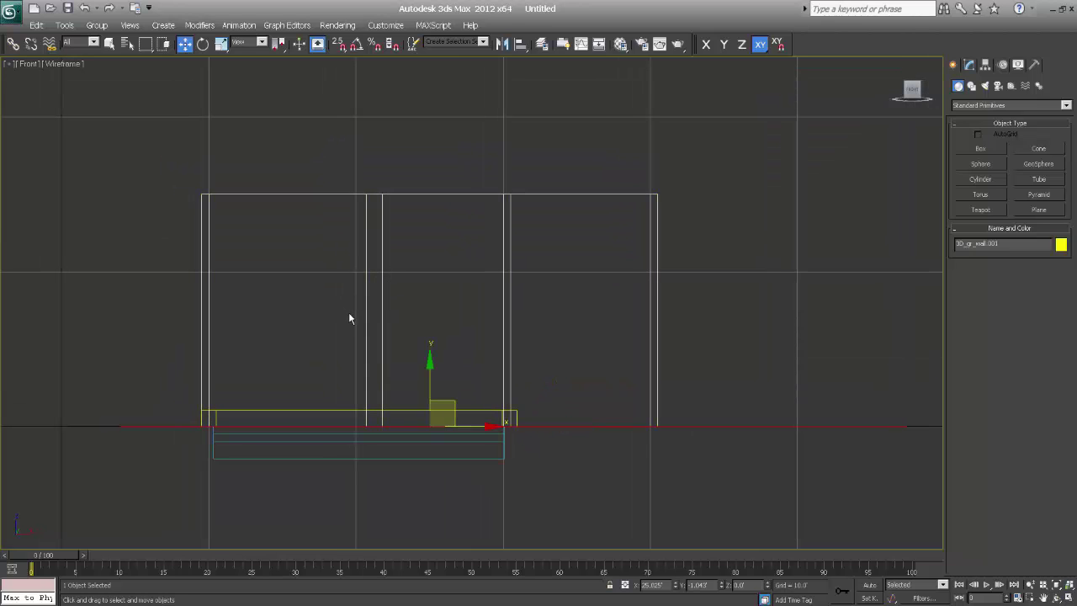
{"action": "mouse_move", "coordinate": [399, 318]}
{"action": "middle_mouse_down"}
{"action": "mouse_move", "coordinate": [439, 317]}
{"action": "mouse_move", "coordinate": [383, 351]}
{"action": "mouse_move", "coordinate": [396, 316]}
{"action": "middle_mouse_up"}
Settle on the front view and choose the Rectangle spline shape
{"action": "key", "text": "p"}
{"action": "key", "text": "f"}
{"action": "scroll", "coordinate": [449, 299], "scroll_direction": "up", "scroll_amount": 10}
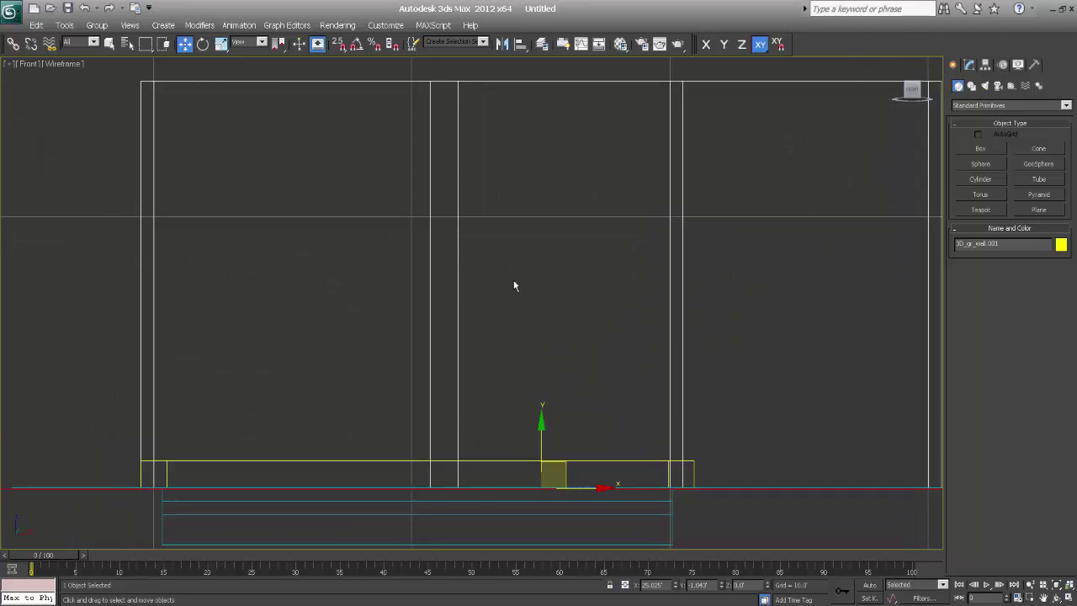
{"action": "scroll", "coordinate": [515, 290], "scroll_direction": "down", "scroll_amount": 3}
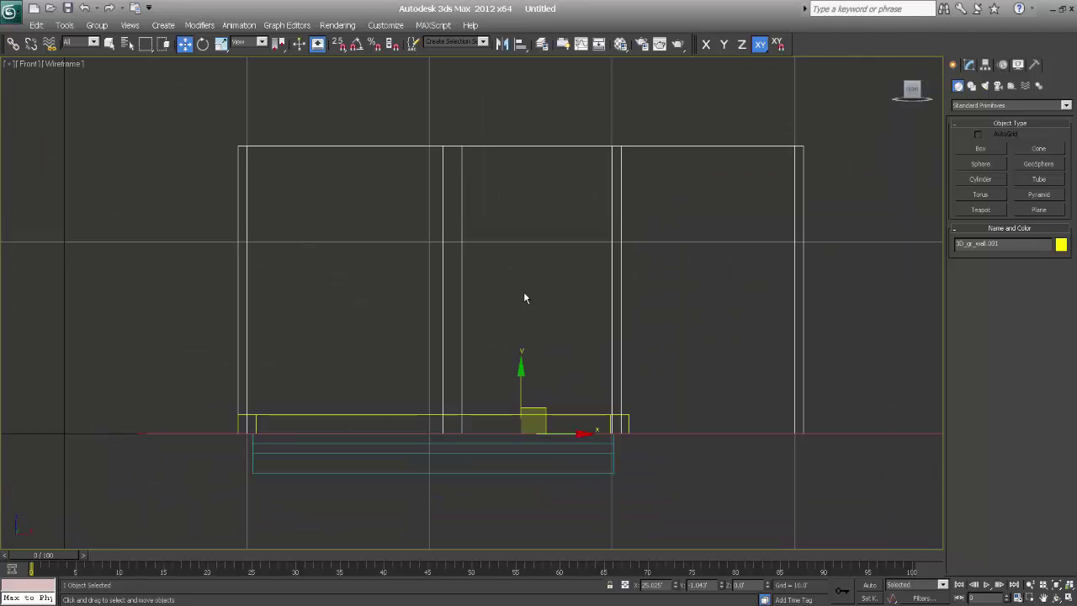
{"action": "left_click", "coordinate": [973, 87]}
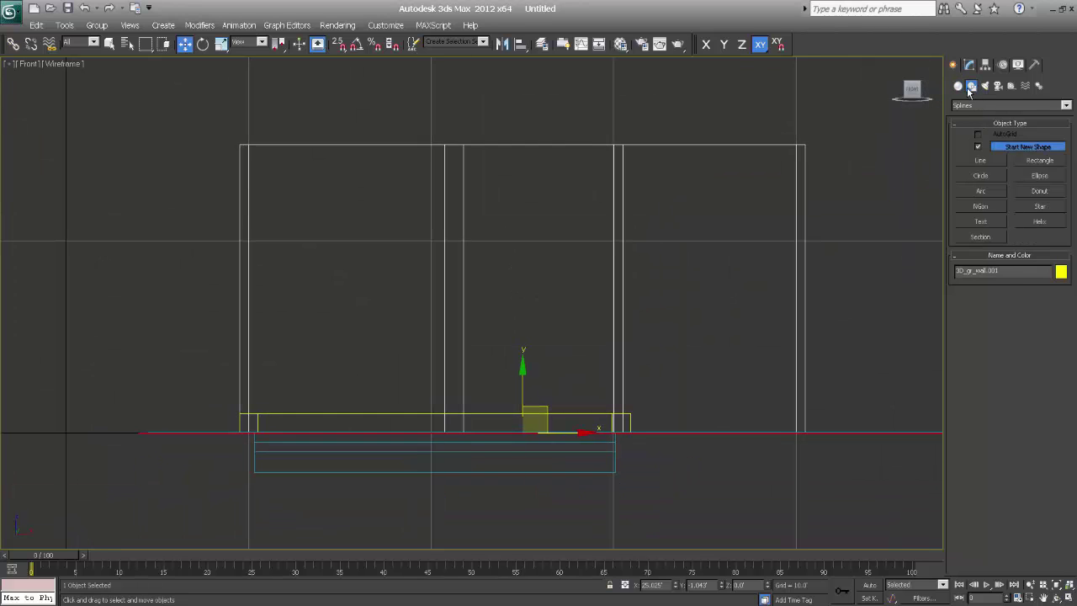
{"action": "left_click", "coordinate": [1040, 159]}
Snap-draw a rectangle from the wall's top corner across the first wall bay
{"action": "middle_click_drag", "start_coordinate": [298, 189], "coordinate": [305, 174]}
{"action": "key", "text": "s"}
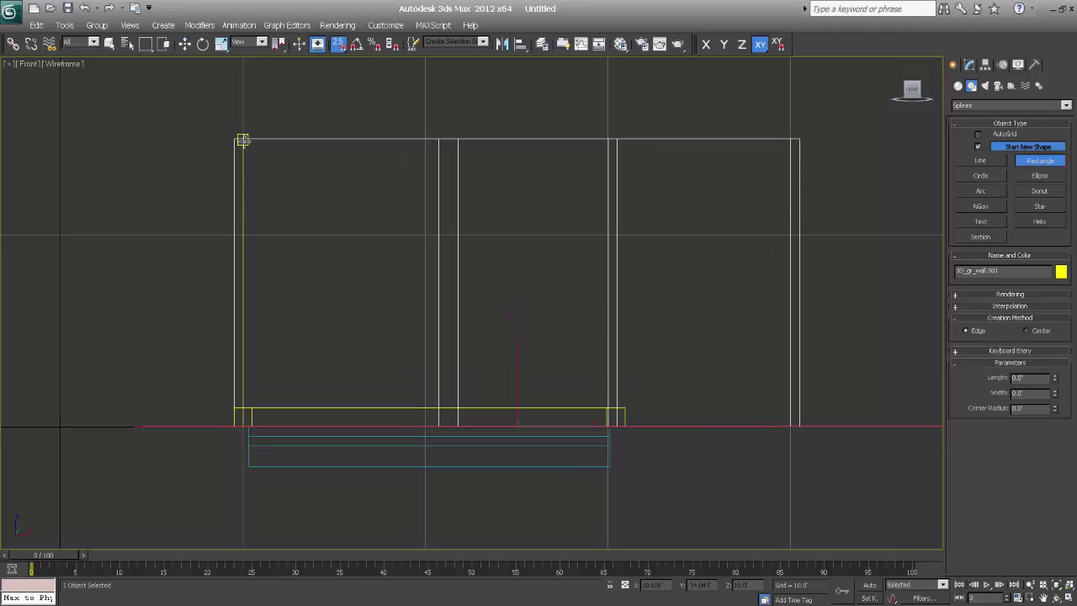
{"action": "mouse_move", "coordinate": [243, 139]}
{"action": "left_mouse_down"}
{"action": "mouse_move", "coordinate": [361, 312]}
{"action": "mouse_move", "coordinate": [437, 378]}
{"action": "mouse_move", "coordinate": [438, 423]}
{"action": "left_mouse_up"}
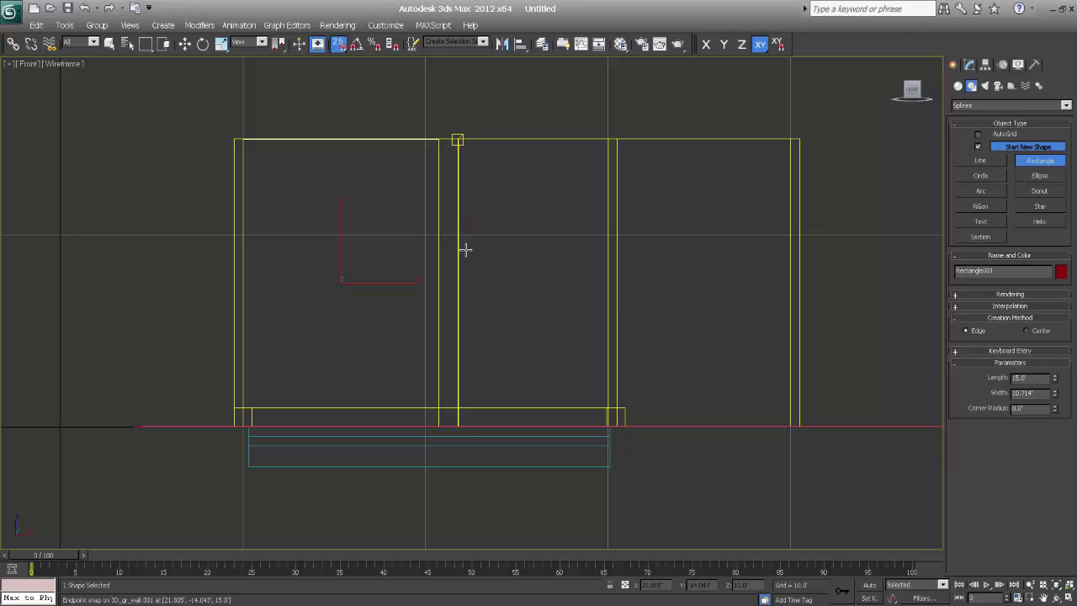
{"action": "key", "text": "s"}
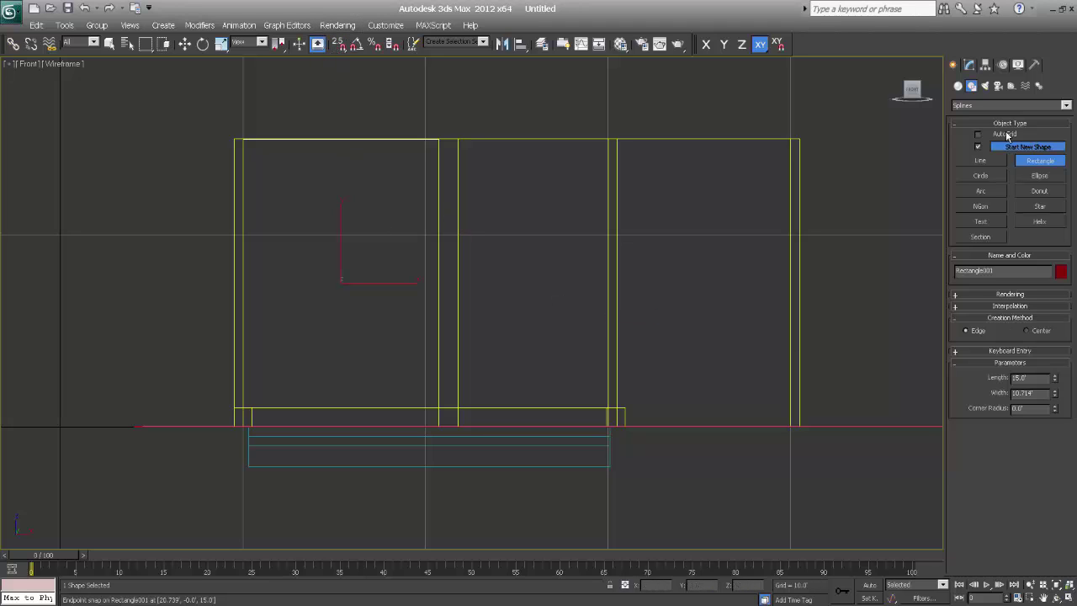
Convert the new rectangle to an editable spline
{"action": "left_click", "coordinate": [969, 64]}
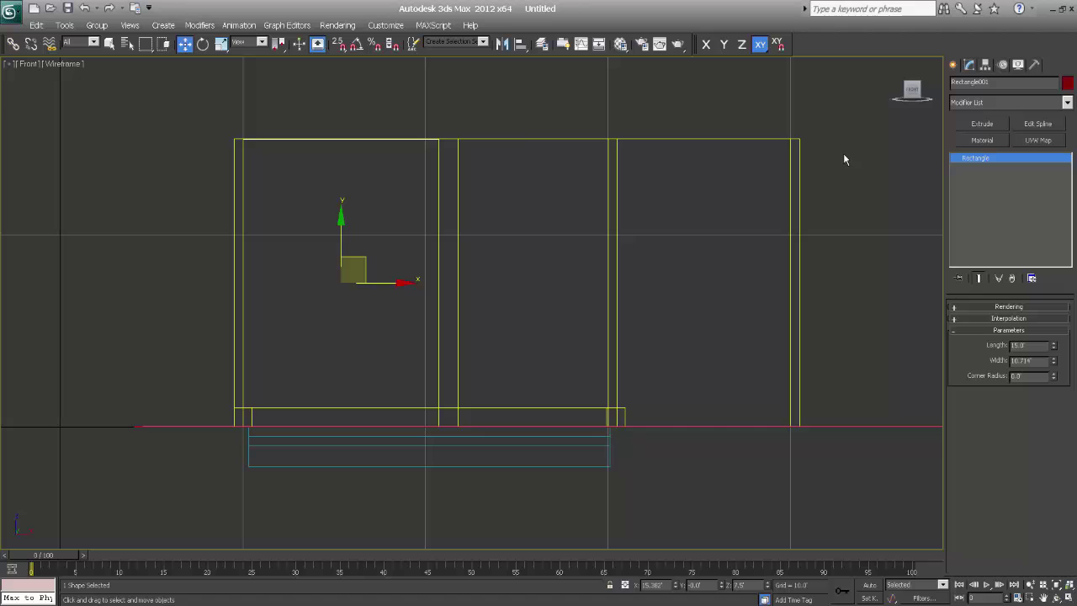
{"action": "right_click", "coordinate": [407, 284]}
{"action": "mouse_move", "coordinate": [505, 413]}
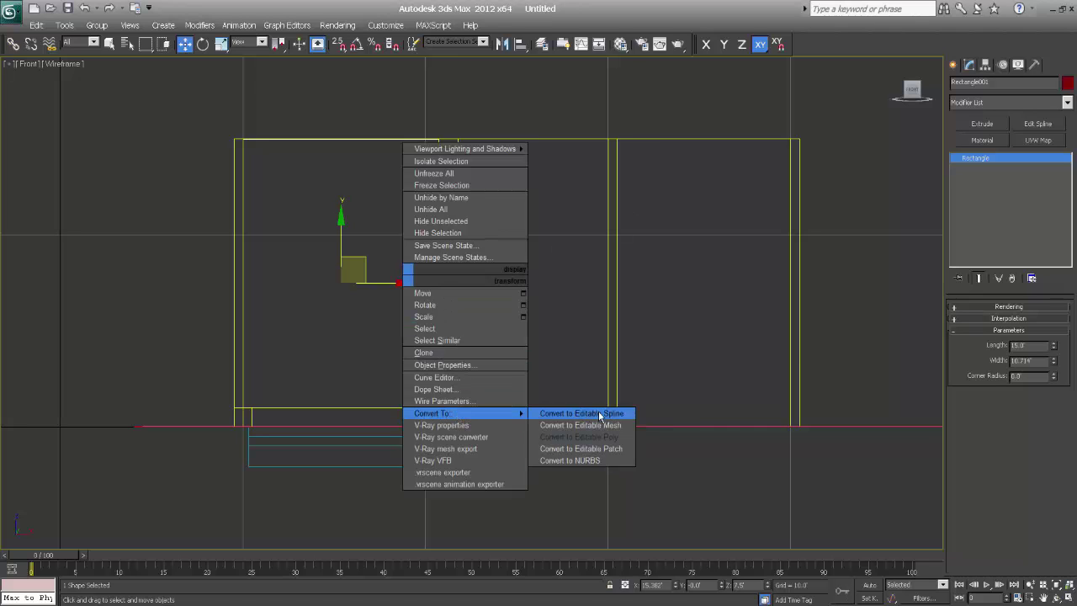
{"action": "left_click", "coordinate": [598, 415]}
Select the rectangle's spline and outline it to add an inner window frame profile
{"action": "left_click", "coordinate": [1016, 349]}
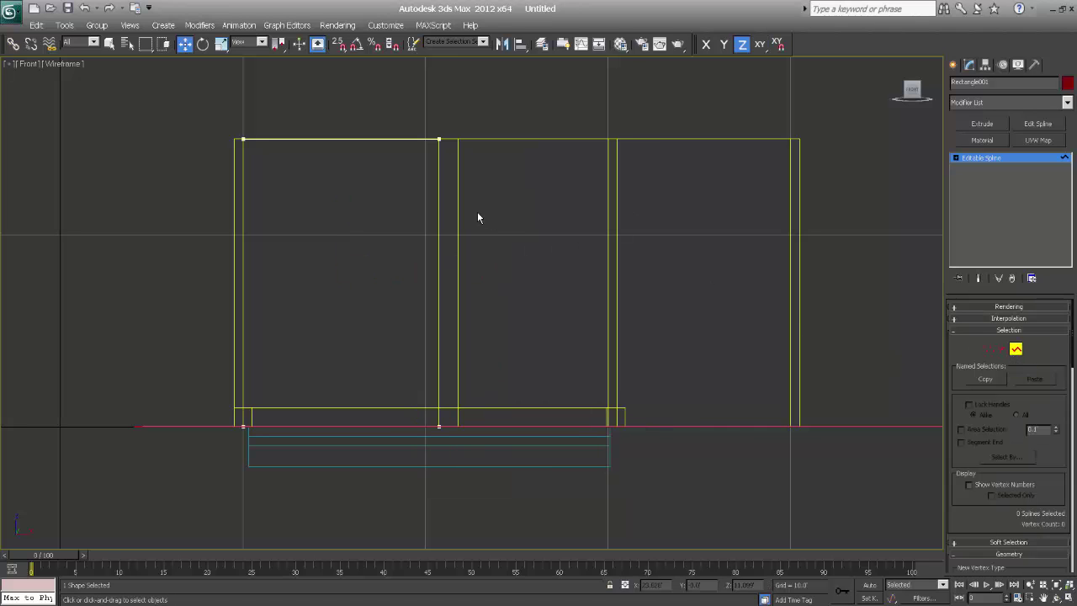
{"action": "left_click_drag", "start_coordinate": [399, 203], "coordinate": [477, 222]}
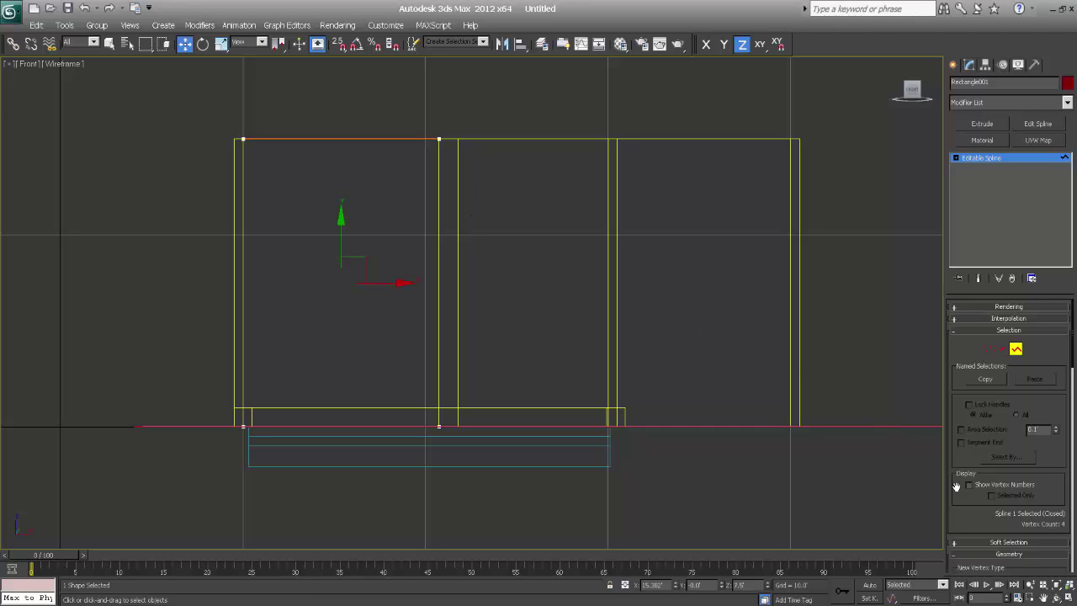
{"action": "scroll", "coordinate": [968, 496], "scroll_direction": "down", "scroll_amount": 8}
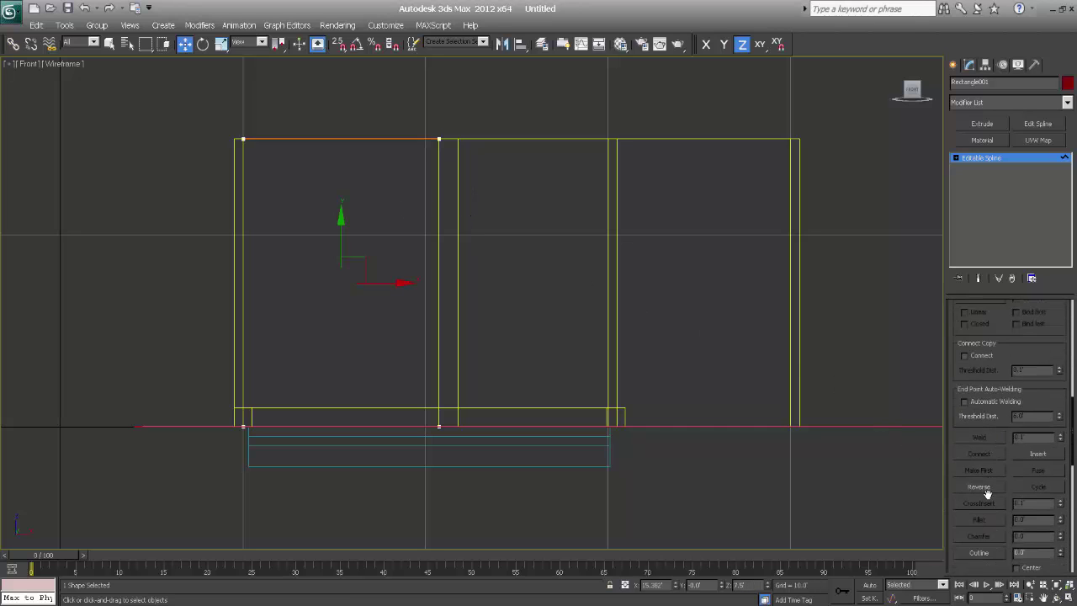
{"action": "scroll", "coordinate": [988, 495], "scroll_direction": "down", "scroll_amount": 2}
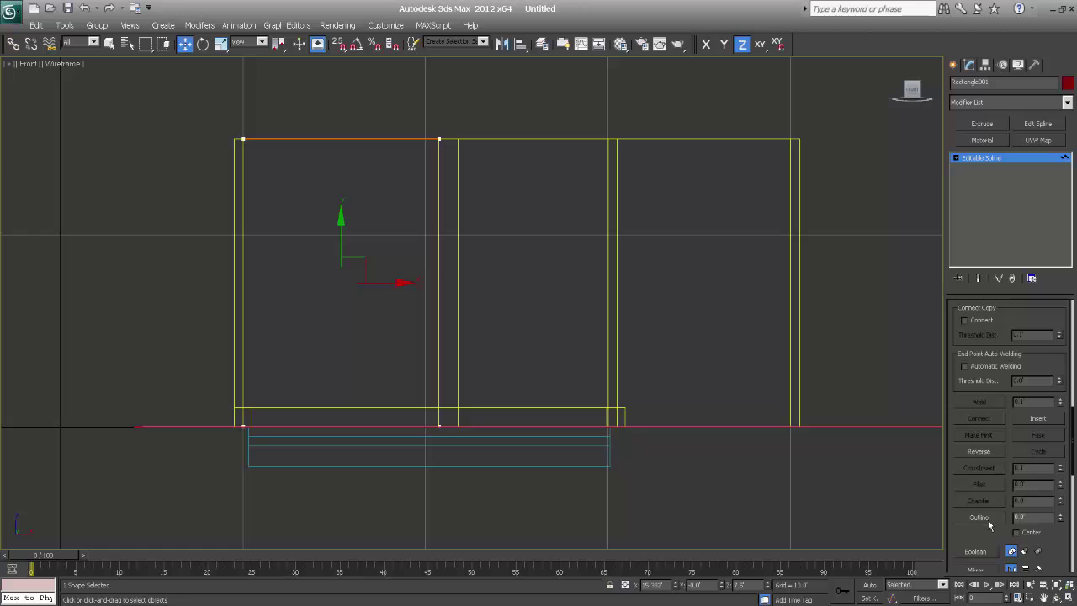
{"action": "left_click", "coordinate": [992, 518]}
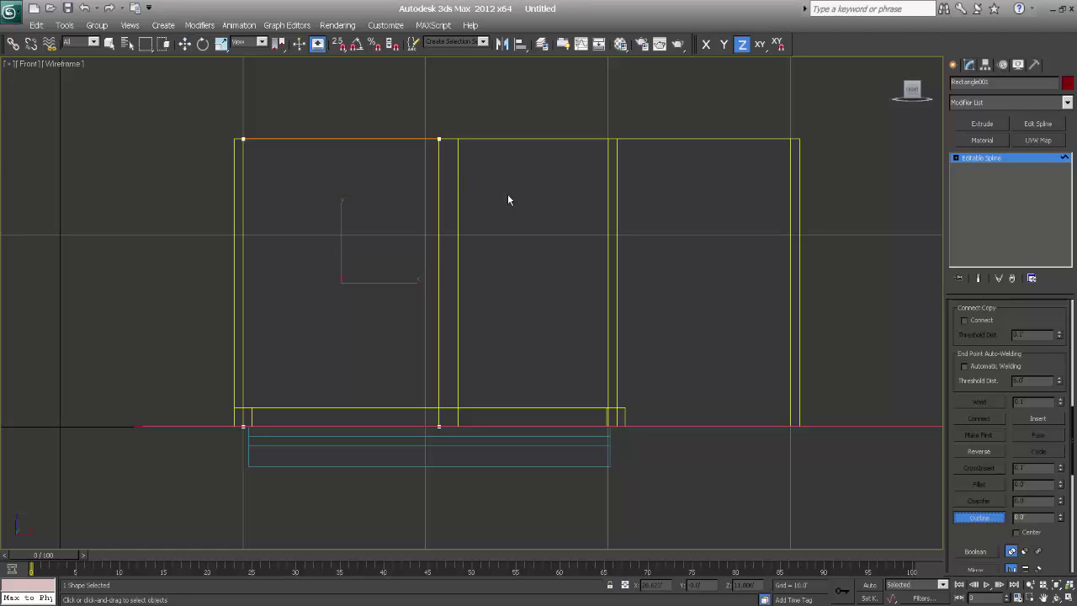
{"action": "left_click_drag", "start_coordinate": [443, 143], "coordinate": [442, 133]}
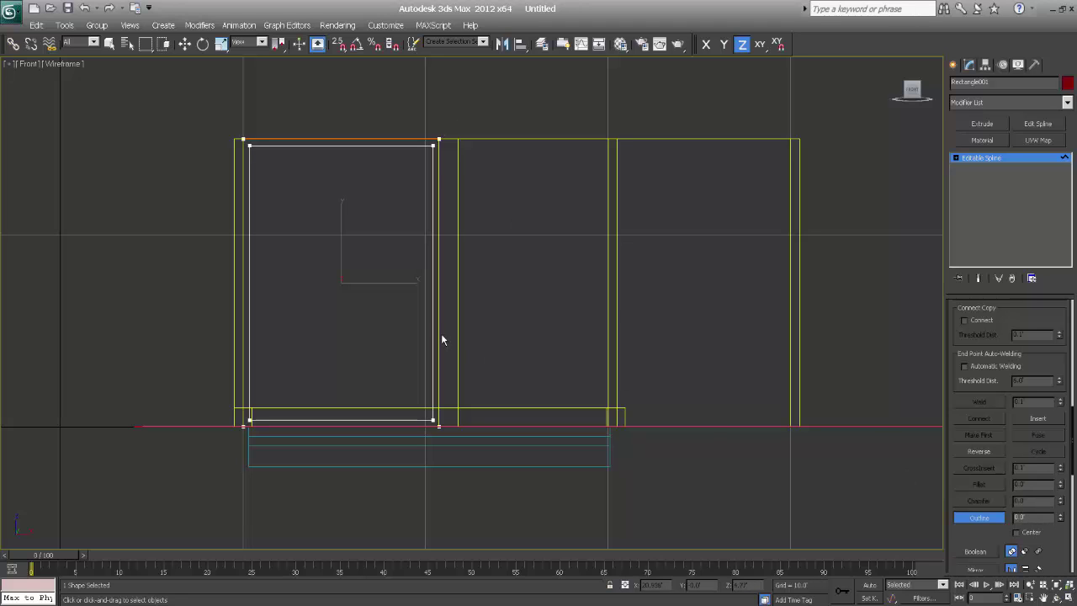
Draw a thin vertical rectangle inside the window frame for a mullion
{"action": "left_click", "coordinate": [953, 65]}
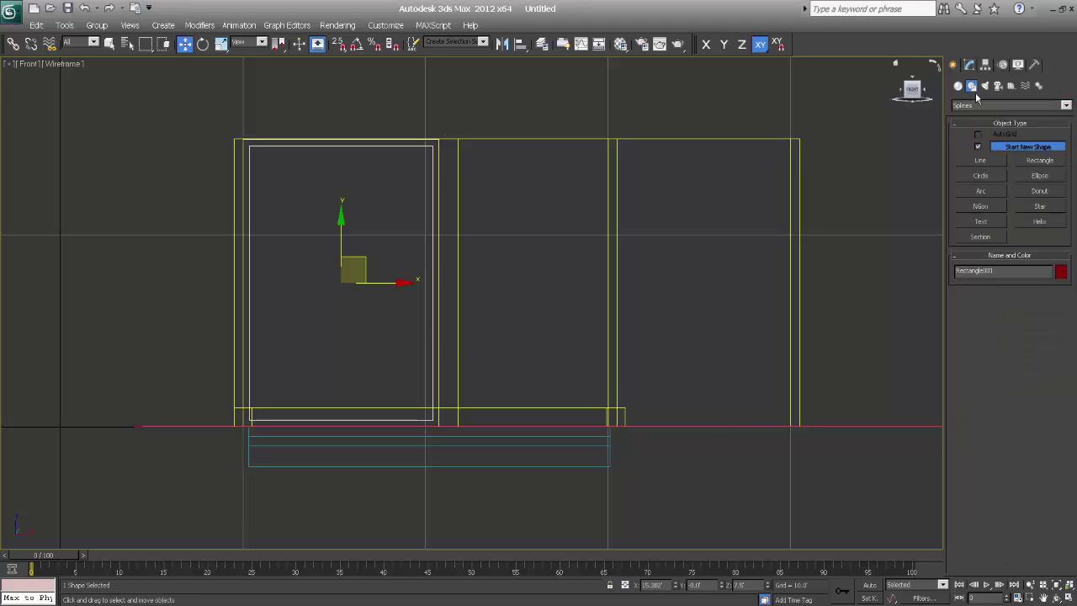
{"action": "left_click", "coordinate": [1040, 160]}
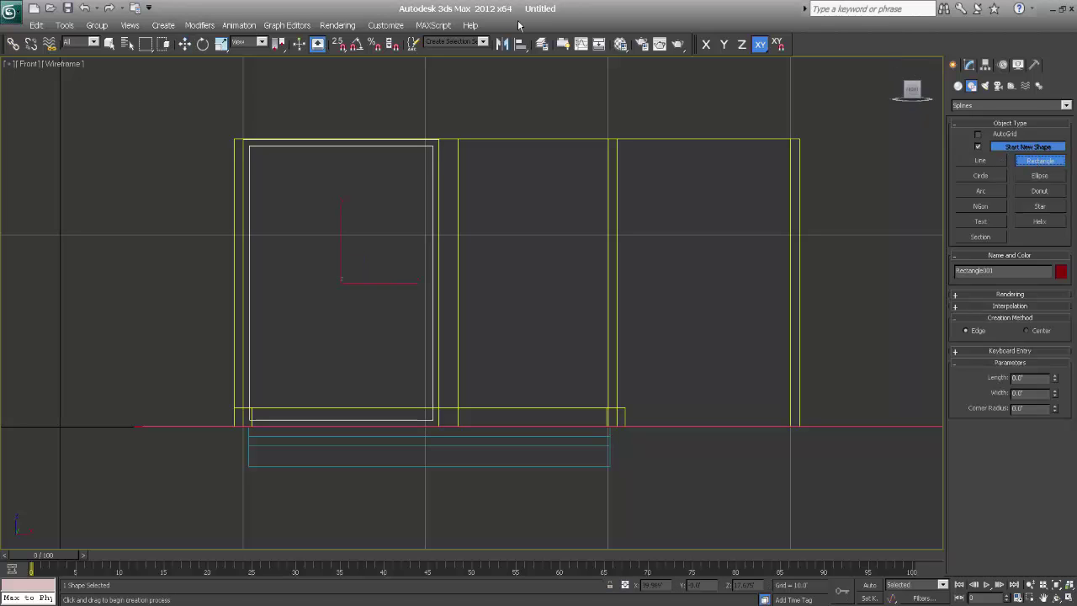
{"action": "middle_click_drag", "start_coordinate": [380, 280], "coordinate": [528, 282]}
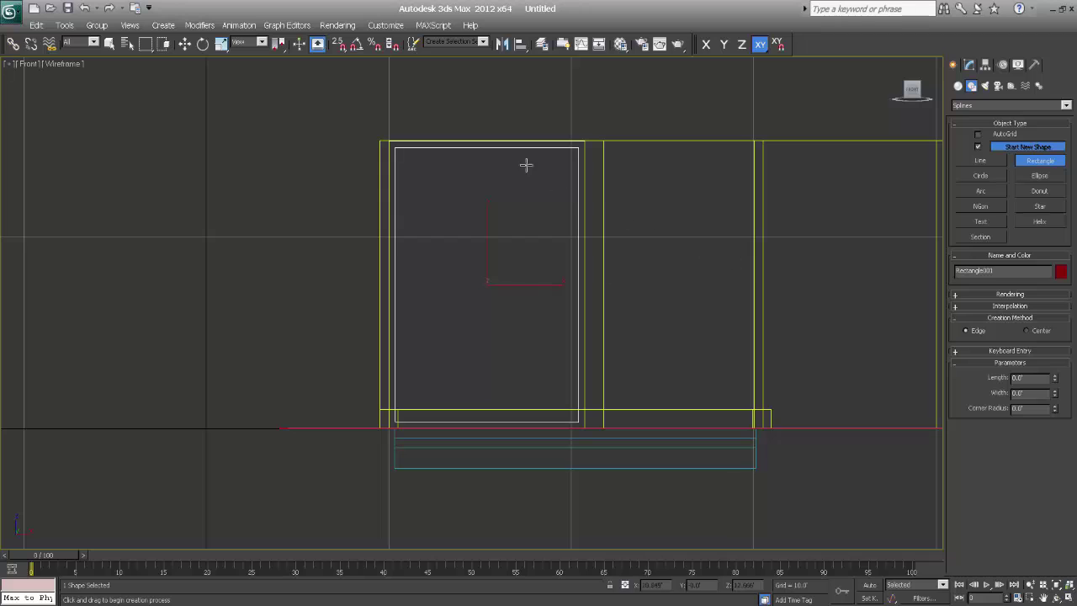
{"action": "left_click_drag", "start_coordinate": [453, 146], "coordinate": [451, 413]}
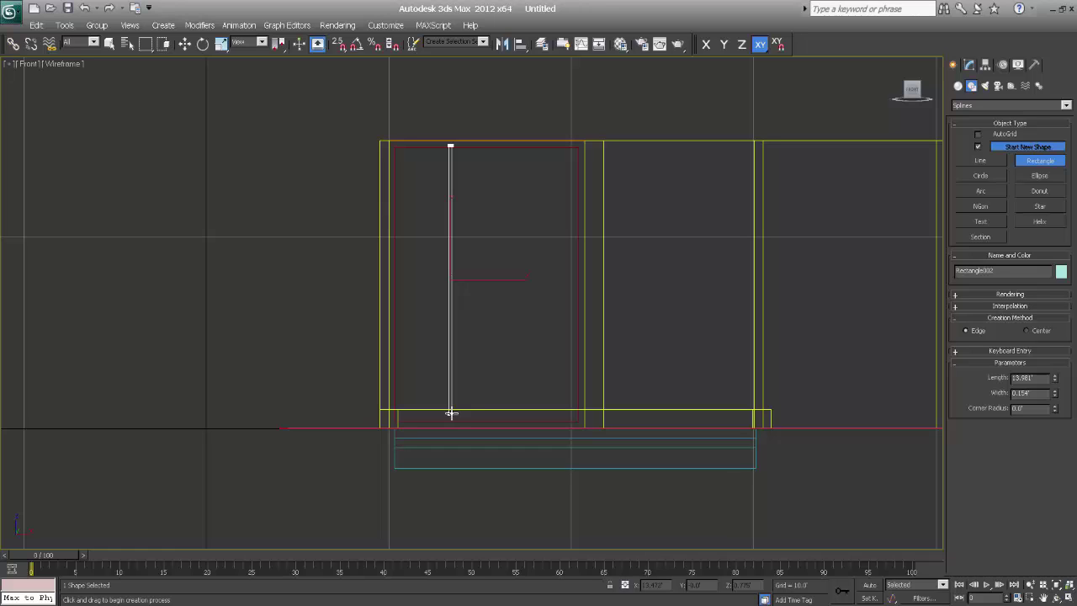
{"action": "left_click_drag", "start_coordinate": [451, 413], "coordinate": [451, 413]}
Set the mullion's width to 0.2 and Shift-copy it to the right as a second mullion
{"action": "left_click", "coordinate": [970, 66]}
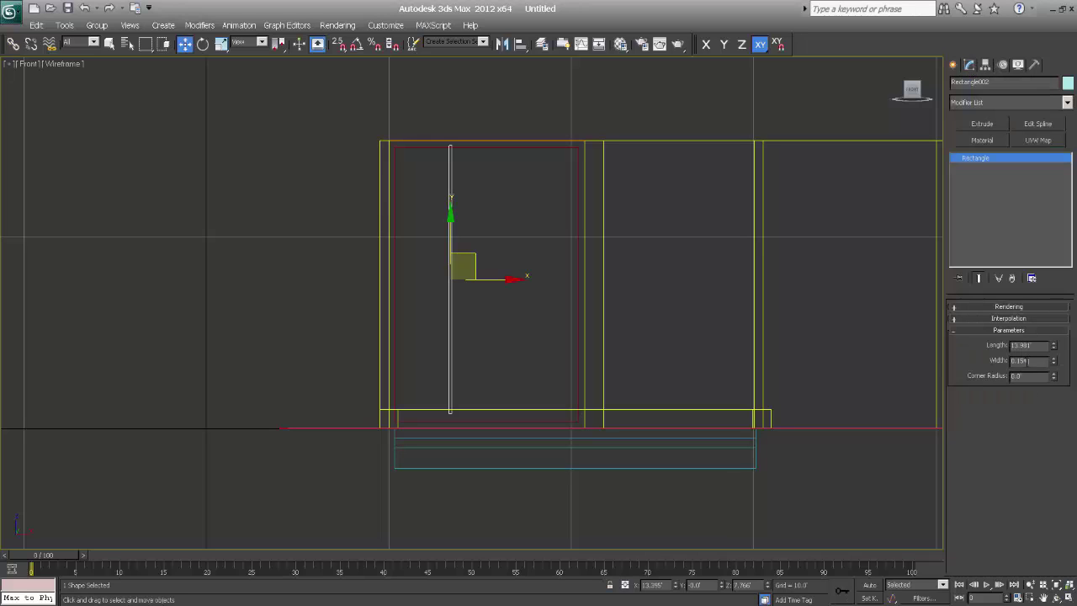
{"action": "double_click", "coordinate": [1012, 360]}
{"action": "type", "text": "0.2"}
{"action": "left_click_drag", "start_coordinate": [511, 280], "coordinate": [579, 281], "text": "shift"}
{"action": "left_click", "coordinate": [540, 368]}
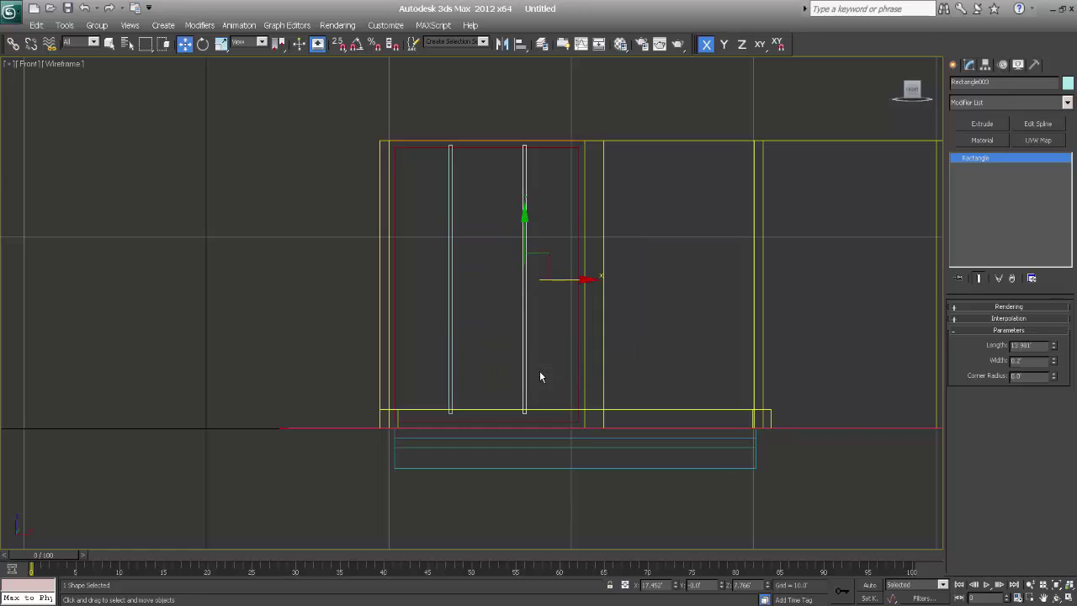
Attach the right and left mullion rectangles to the outer window frame Rectangle001
{"action": "left_click", "coordinate": [578, 159]}
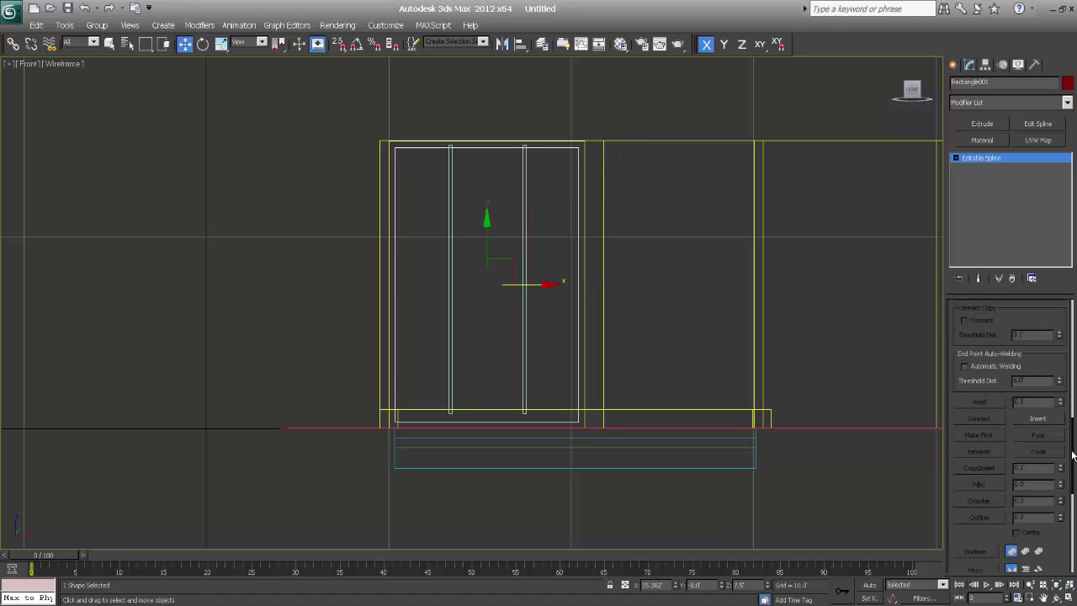
{"action": "scroll", "coordinate": [1031, 375], "scroll_direction": "up", "scroll_amount": 5}
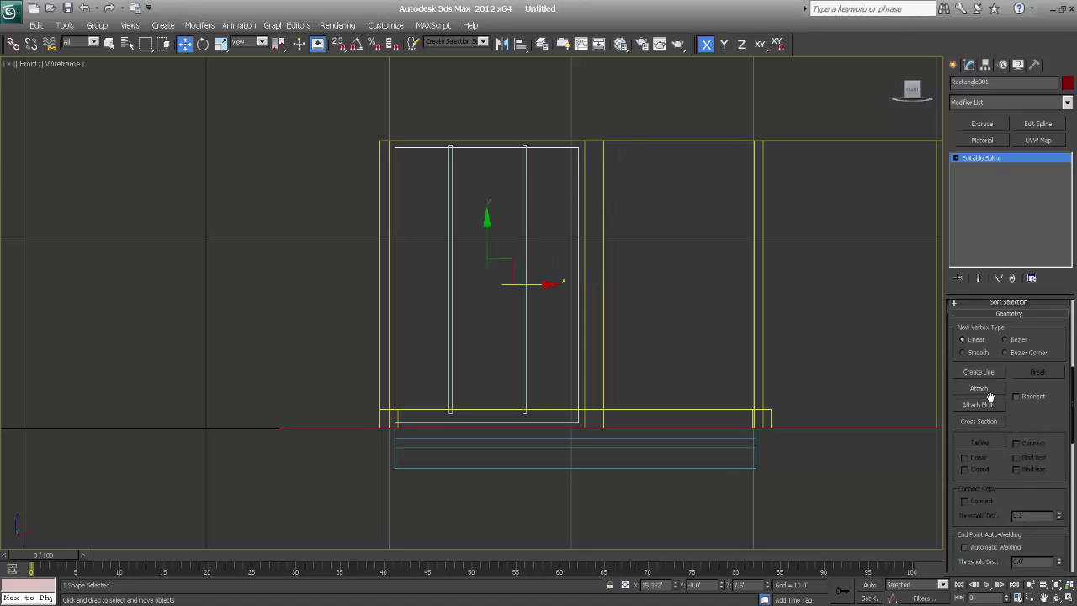
{"action": "left_click", "coordinate": [979, 388]}
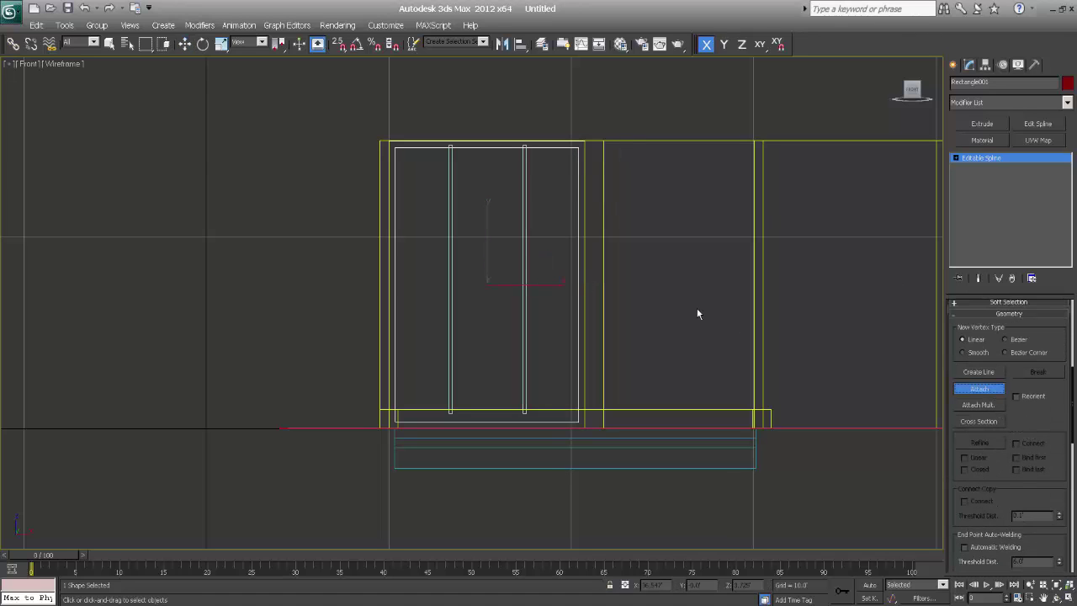
{"action": "left_click", "coordinate": [526, 212]}
{"action": "left_click", "coordinate": [450, 199]}
{"action": "mouse_move", "coordinate": [585, 228]}
{"action": "middle_mouse_down"}
{"action": "mouse_move", "coordinate": [559, 216]}
{"action": "mouse_move", "coordinate": [570, 280]}
{"action": "mouse_move", "coordinate": [586, 287]}
{"action": "middle_mouse_up"}
View the frame against the wall in a shaded perspective view
{"action": "key", "text": "p"}
{"action": "key", "text": "F3"}
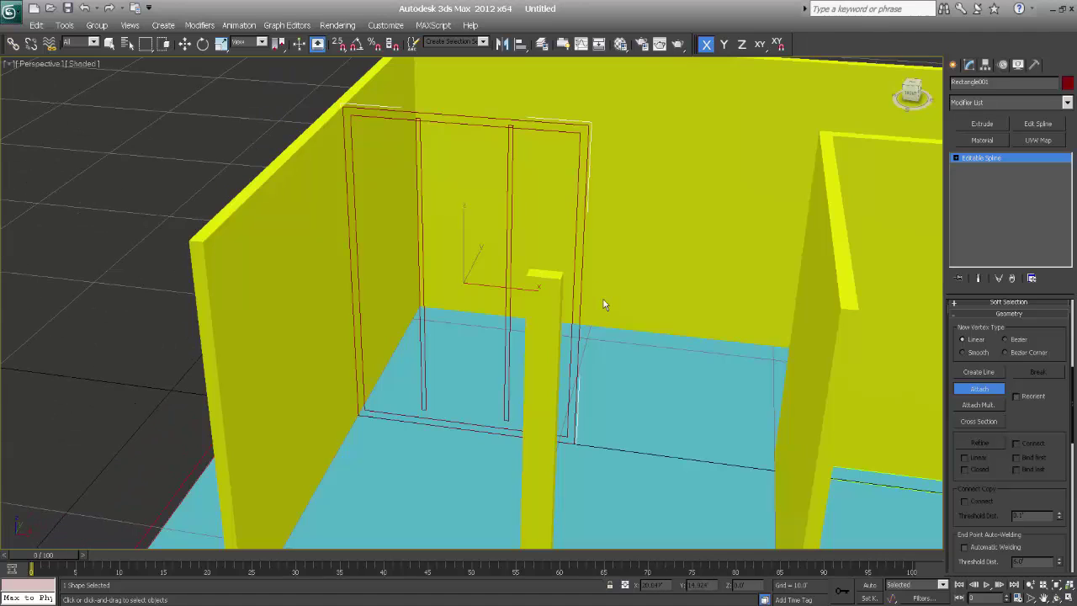
{"action": "mouse_move", "coordinate": [714, 307]}
{"action": "middle_mouse_down", "text": "alt"}
{"action": "mouse_move", "coordinate": [733, 308]}
{"action": "mouse_move", "coordinate": [695, 308]}
{"action": "middle_mouse_up", "text": "alt"}
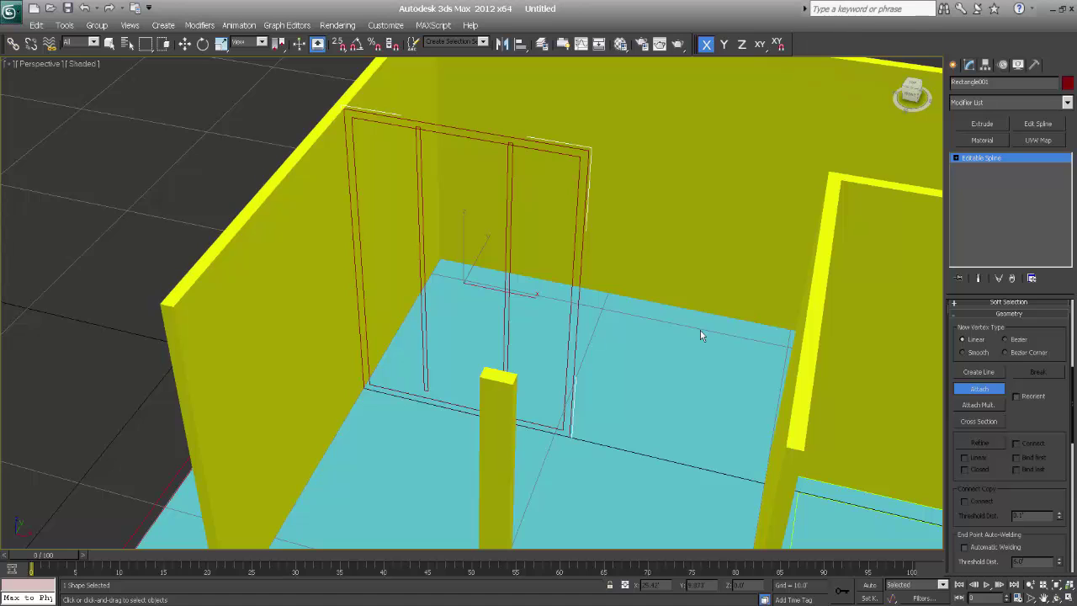
Isolate the window frame shape and orbit around it
{"action": "key", "text": "alt+q"}
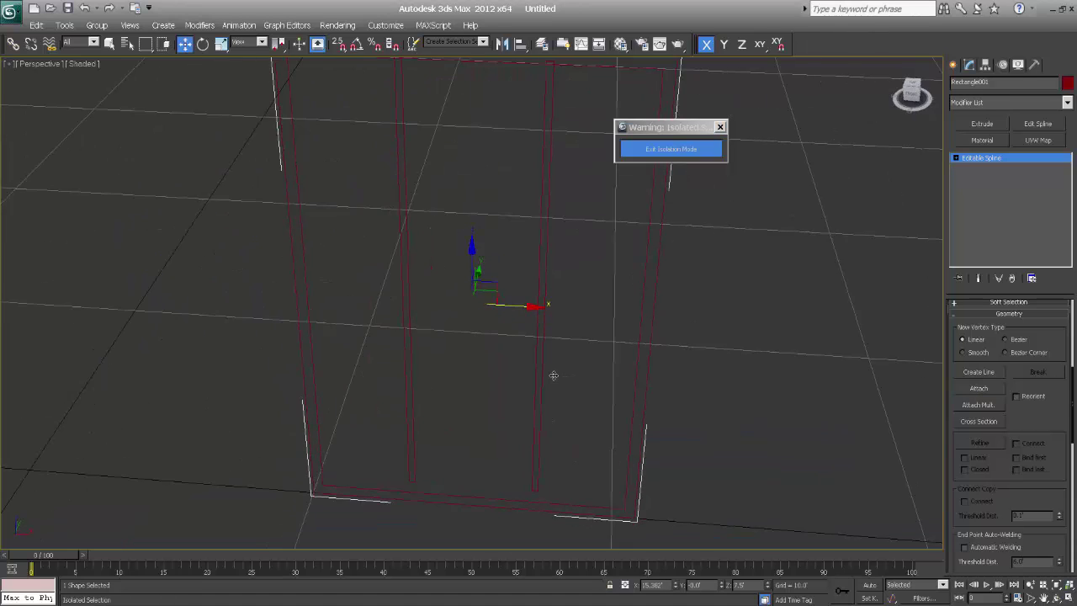
{"action": "scroll", "coordinate": [554, 375], "scroll_direction": "down", "scroll_amount": 5}
{"action": "middle_click_drag", "start_coordinate": [594, 377], "coordinate": [580, 334], "text": "alt"}
{"action": "middle_click_drag", "start_coordinate": [602, 369], "coordinate": [593, 397], "text": "alt"}
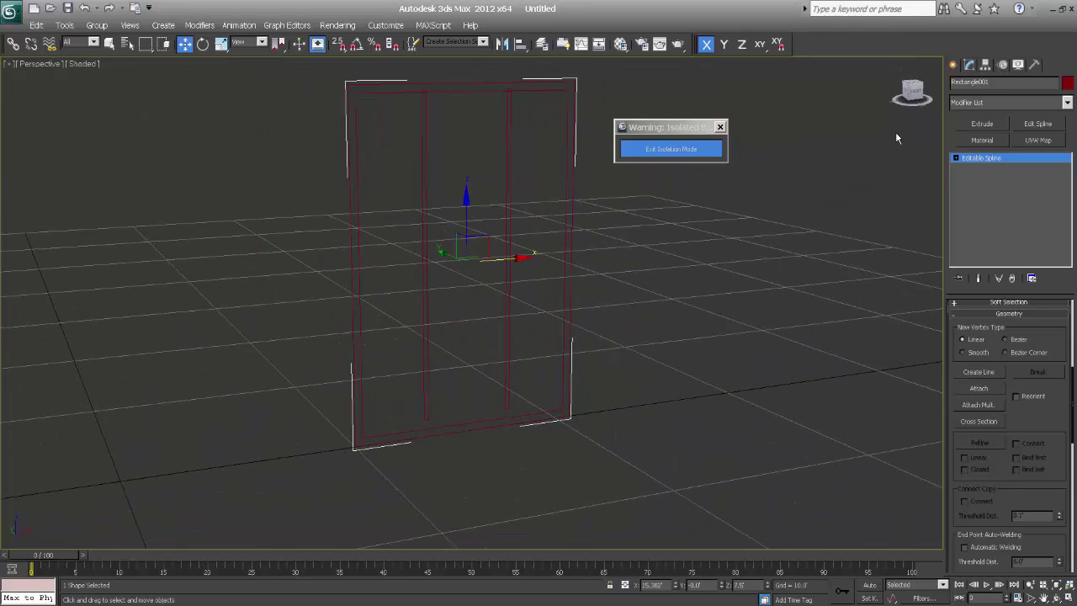
At Vertex level, drag both mullions' bottom vertices down onto the frame's lower edge
{"action": "left_click", "coordinate": [956, 158]}
{"action": "left_click", "coordinate": [975, 168]}
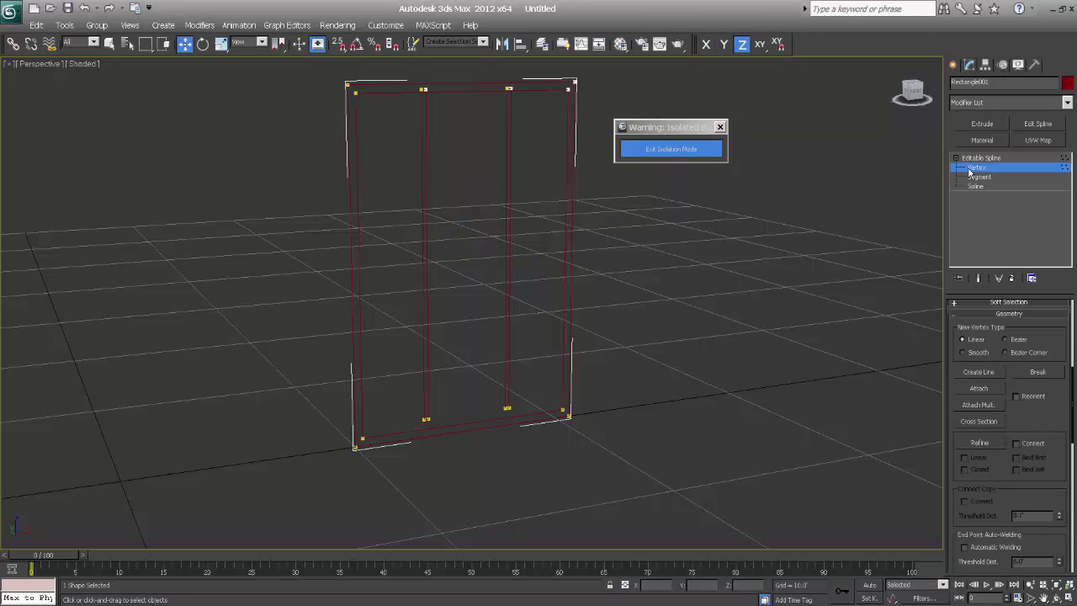
{"action": "left_click", "coordinate": [507, 409]}
{"action": "left_click_drag", "start_coordinate": [505, 344], "coordinate": [505, 360]}
{"action": "left_click_drag", "start_coordinate": [401, 381], "coordinate": [437, 439]}
{"action": "scroll", "coordinate": [439, 401], "scroll_direction": "up", "scroll_amount": 5}
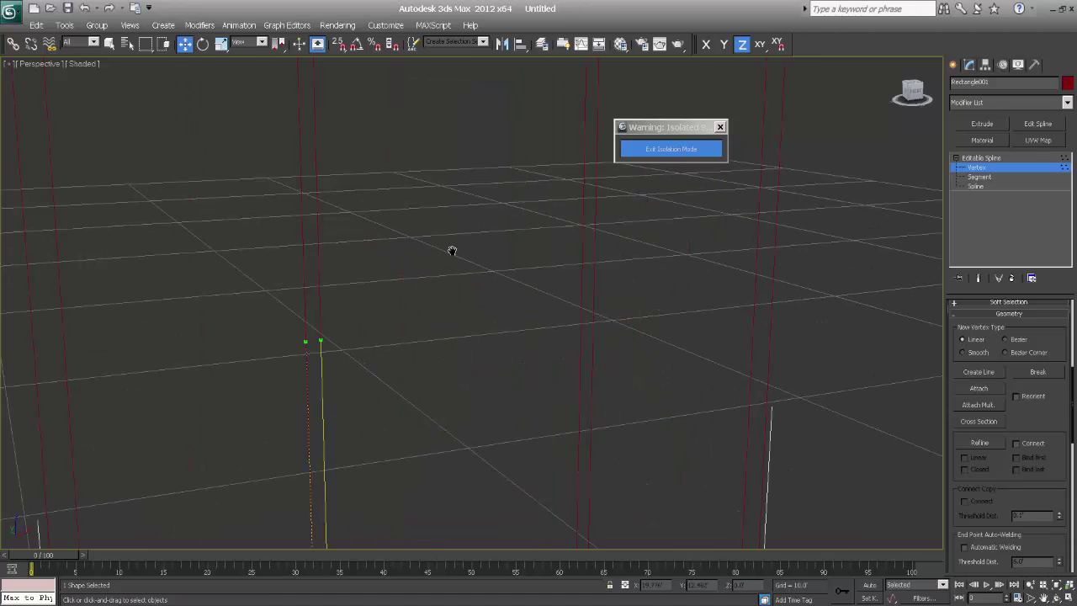
{"action": "scroll", "coordinate": [457, 224], "scroll_direction": "down", "scroll_amount": 3}
{"action": "left_click_drag", "start_coordinate": [374, 298], "coordinate": [377, 344]}
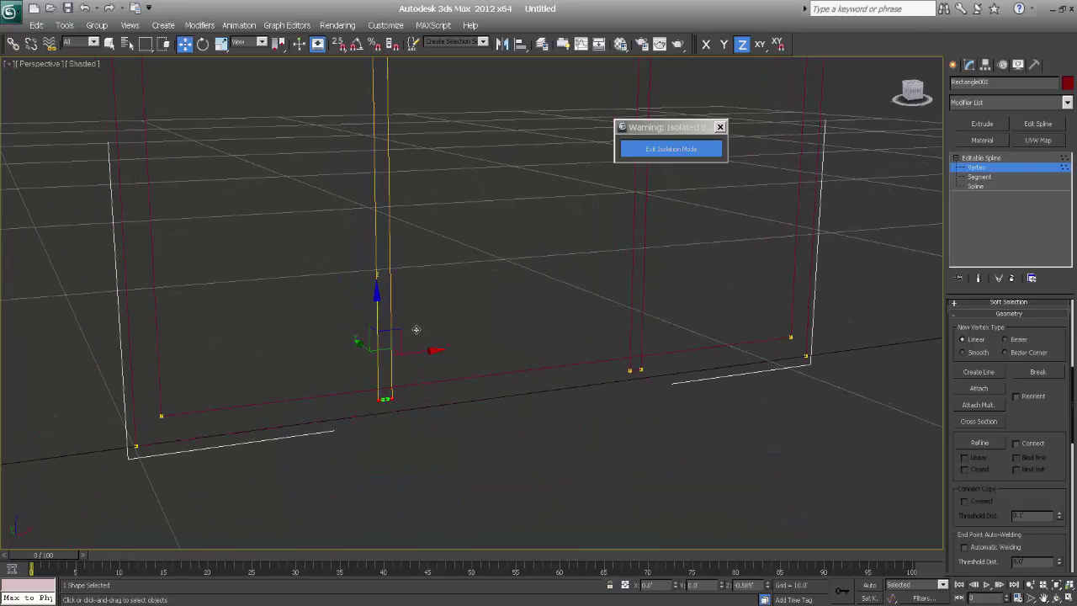
{"action": "scroll", "coordinate": [497, 370], "scroll_direction": "down", "scroll_amount": 6}
{"action": "middle_click_drag", "start_coordinate": [572, 283], "coordinate": [574, 330]}
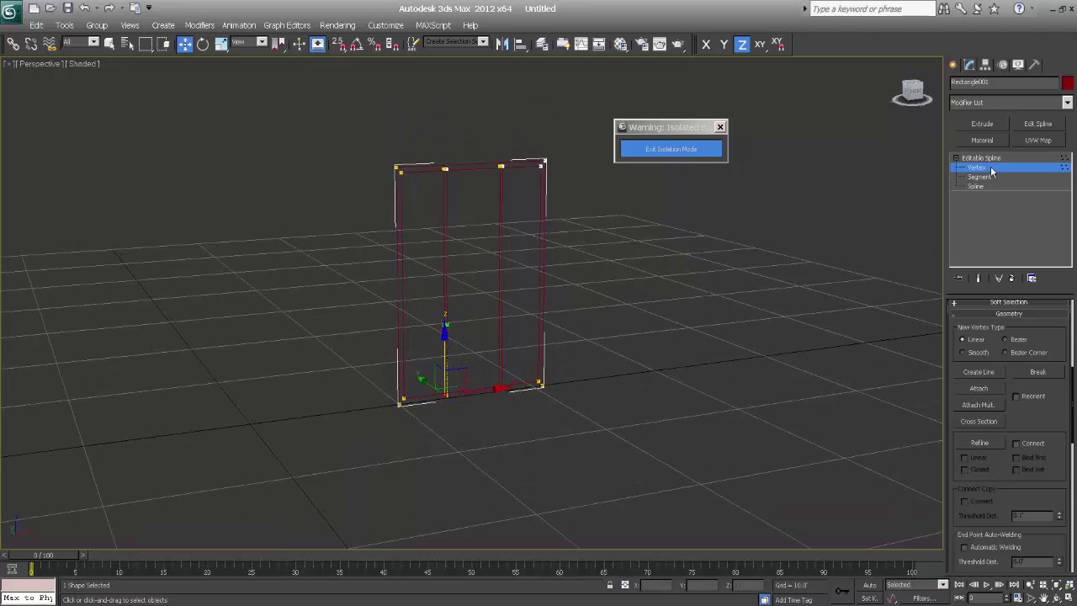
Add an Extrude modifier to the frame shape with an amount of 0.5
{"action": "left_click", "coordinate": [955, 159]}
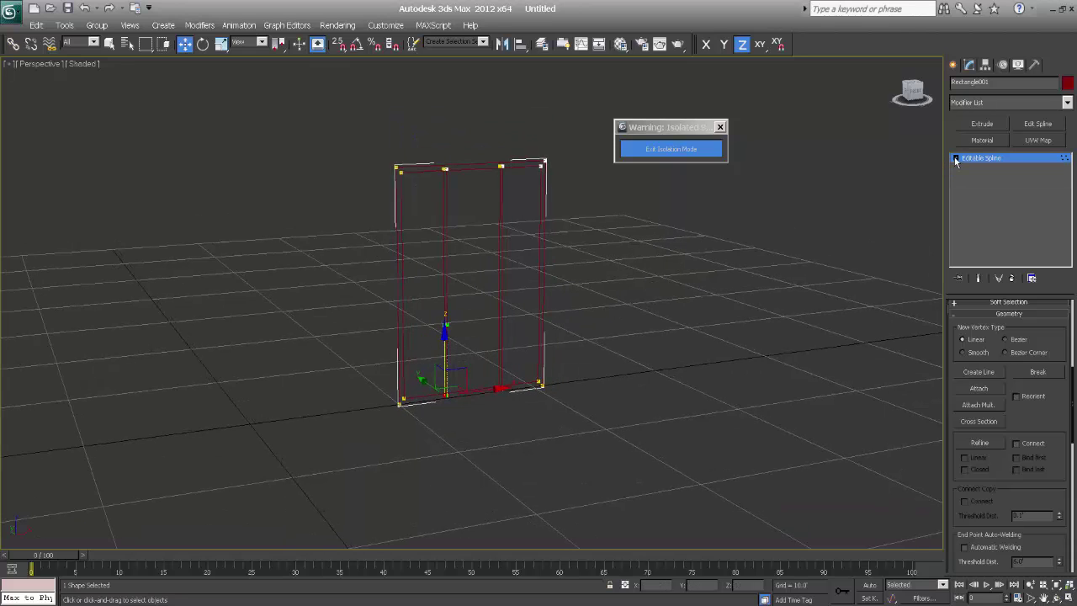
{"action": "left_click", "coordinate": [982, 124]}
{"action": "middle_click_drag", "start_coordinate": [568, 339], "coordinate": [973, 328], "text": "alt"}
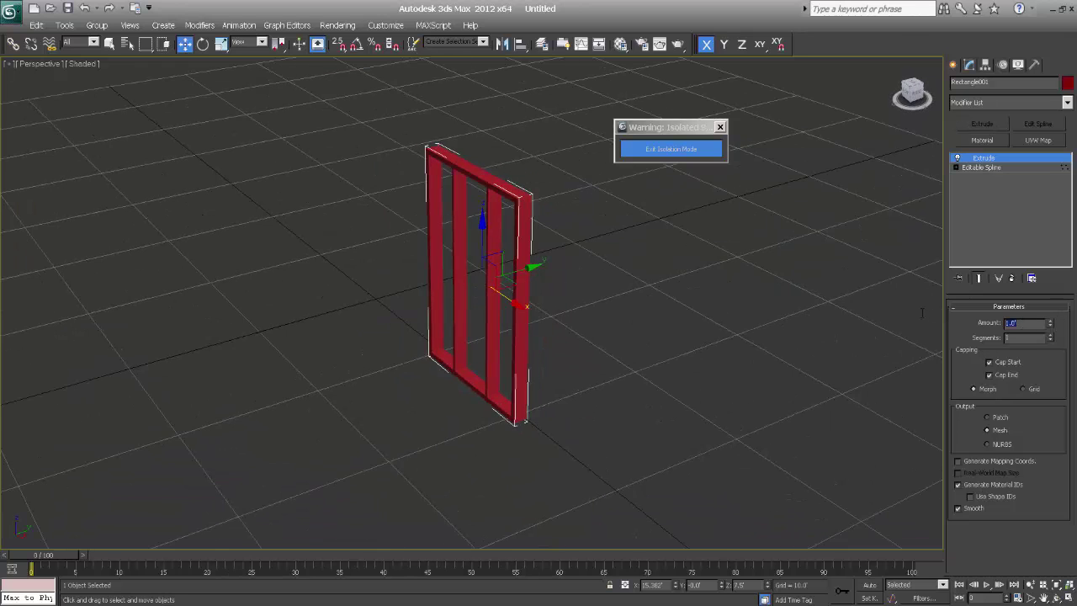
{"action": "type", "text": "0.5"}
{"action": "key", "text": "Return"}
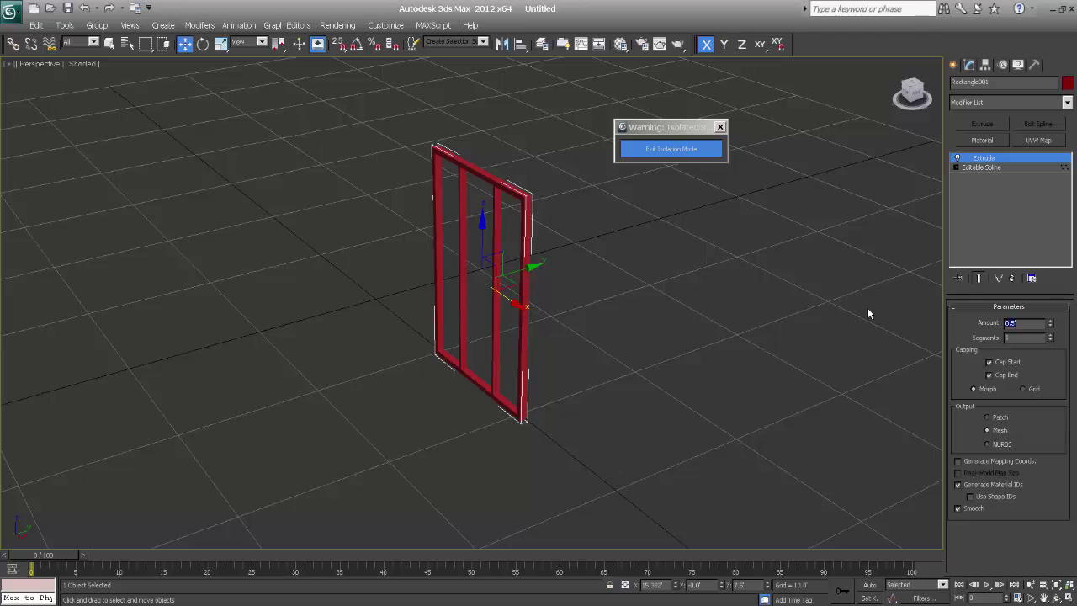
Reduce the Extrude amount to 0.3, then to 0.2
{"action": "scroll", "coordinate": [549, 341], "scroll_direction": "up", "scroll_amount": 3}
{"action": "scroll", "coordinate": [580, 402], "scroll_direction": "up", "scroll_amount": 2}
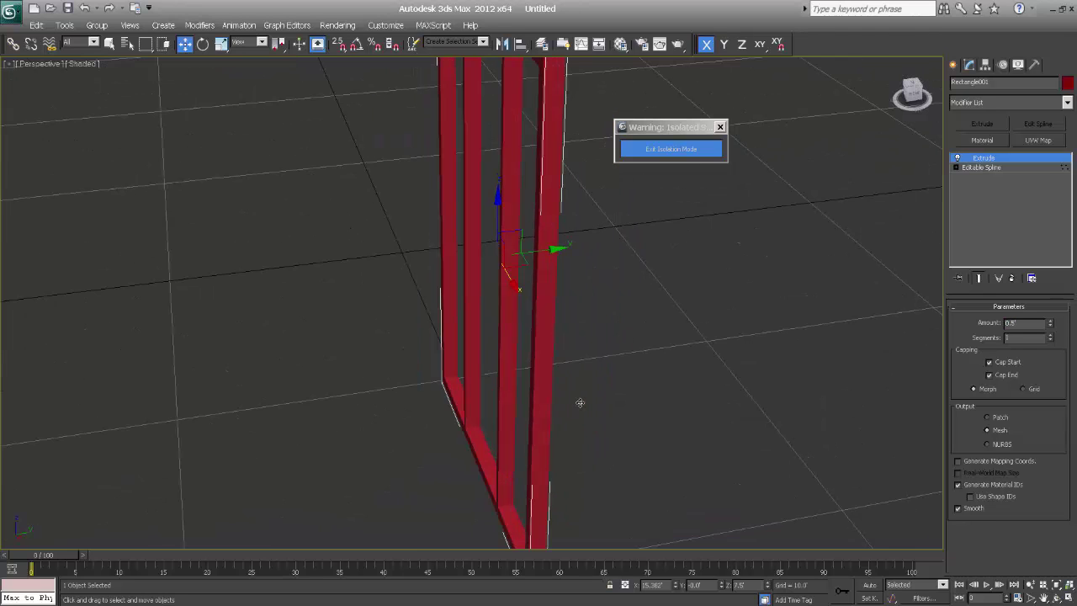
{"action": "left_click", "coordinate": [1023, 338]}
{"action": "type", "text": "0.3"}
{"action": "key", "text": "Return"}
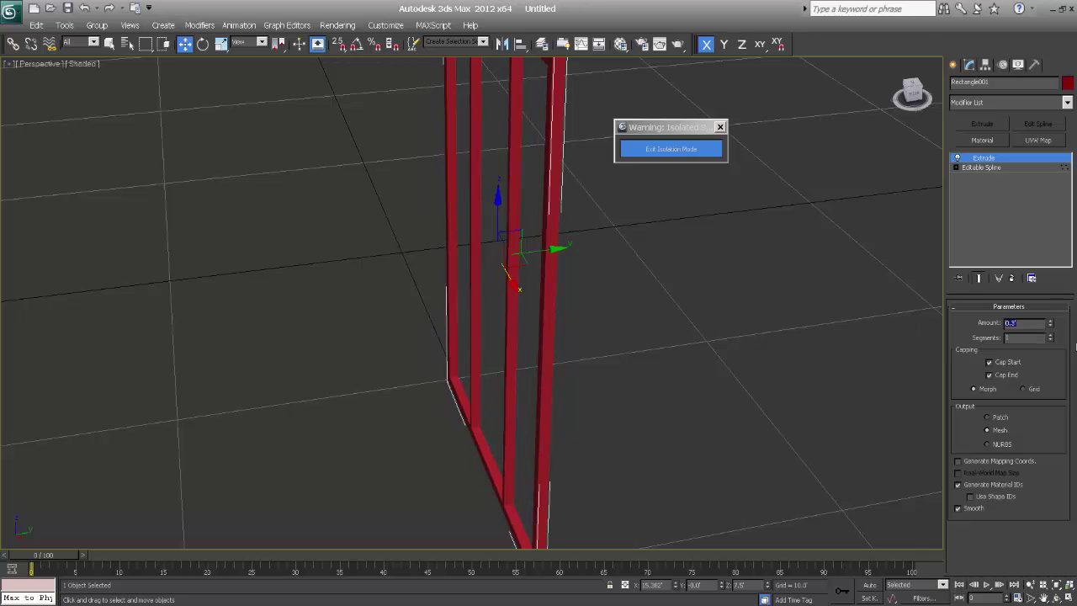
{"action": "type", "text": "0.2"}
{"action": "key", "text": "Return"}
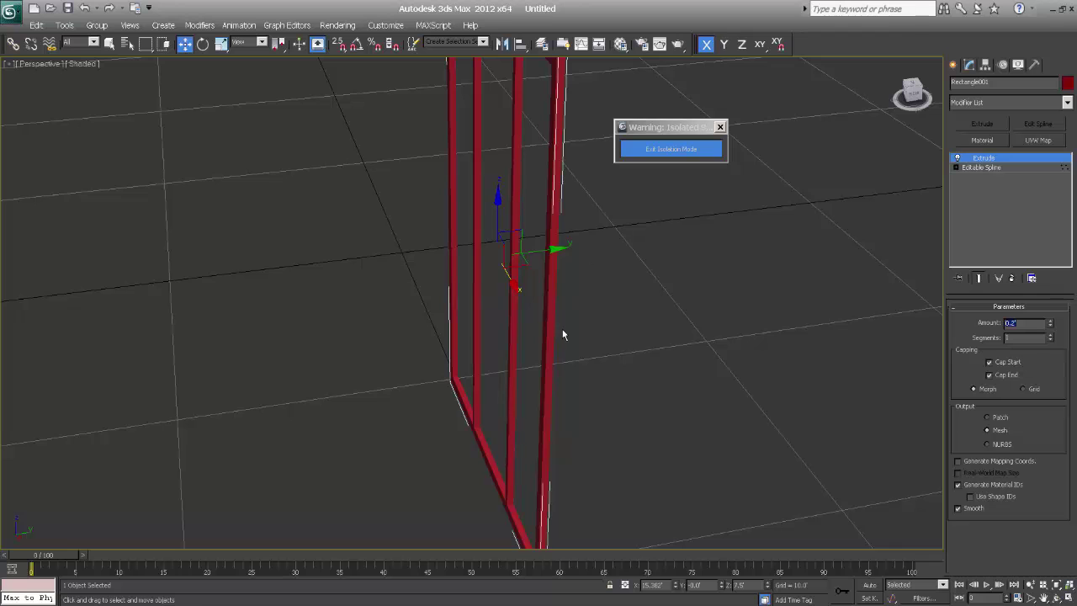
{"action": "middle_click_drag", "start_coordinate": [576, 344], "coordinate": [672, 198], "text": "alt"}
{"action": "scroll", "coordinate": [627, 321], "scroll_direction": "down", "scroll_amount": 3}
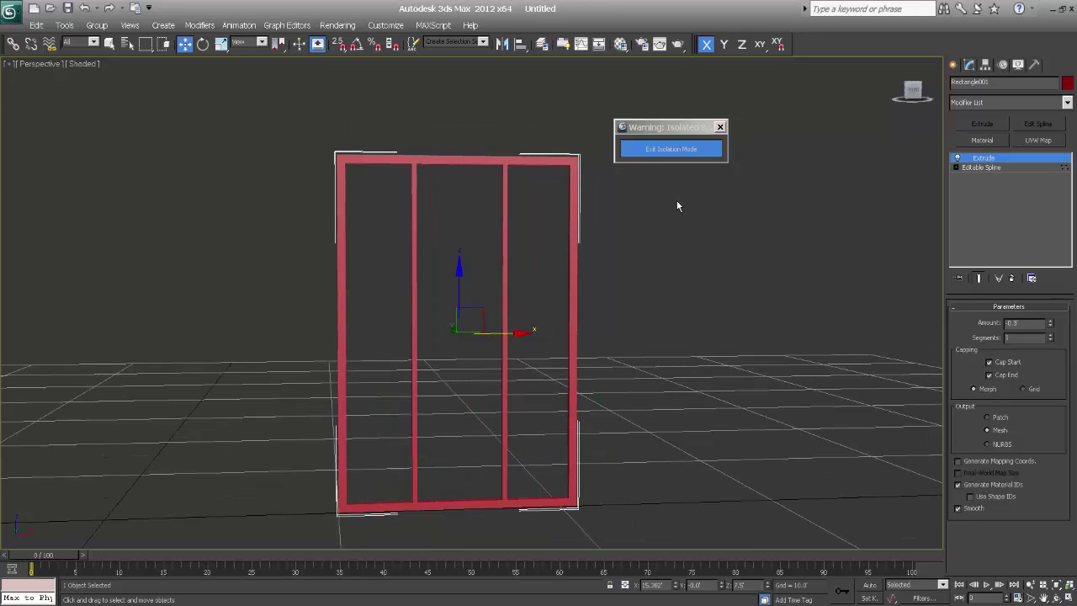
Exit isolation mode and show the whole villa in a wireframe Top view
{"action": "left_click", "coordinate": [663, 149]}
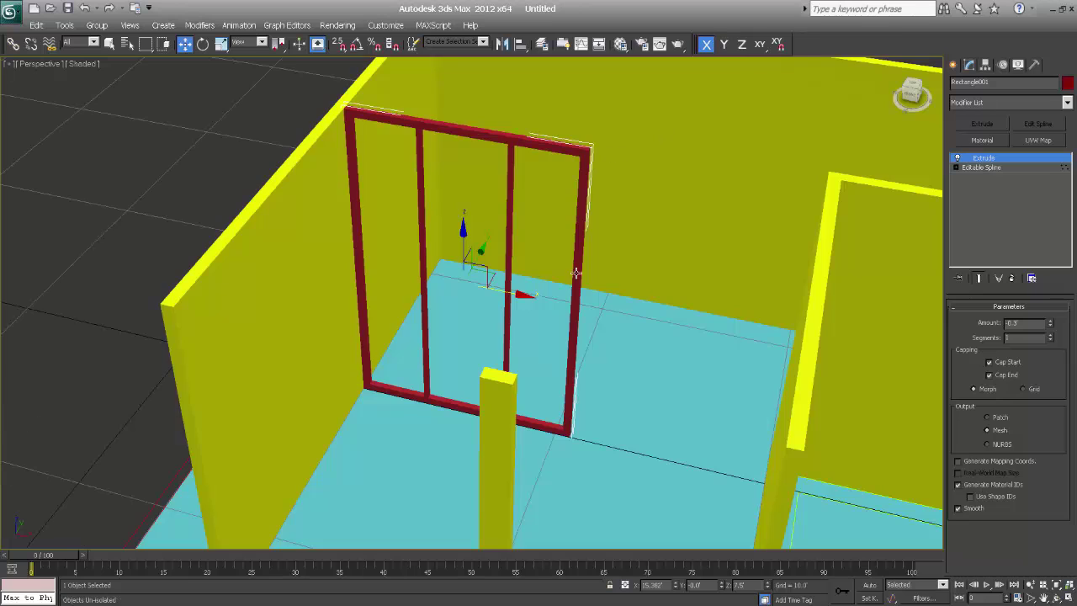
{"action": "key", "text": "t"}
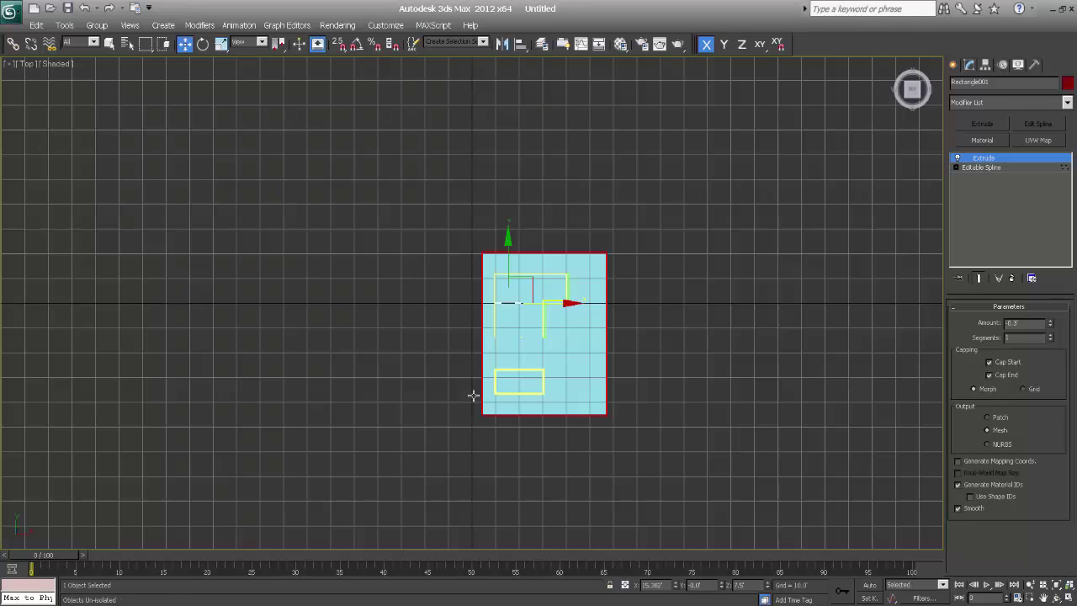
{"action": "key", "text": "z"}
{"action": "scroll", "coordinate": [558, 313], "scroll_direction": "down", "scroll_amount": 2}
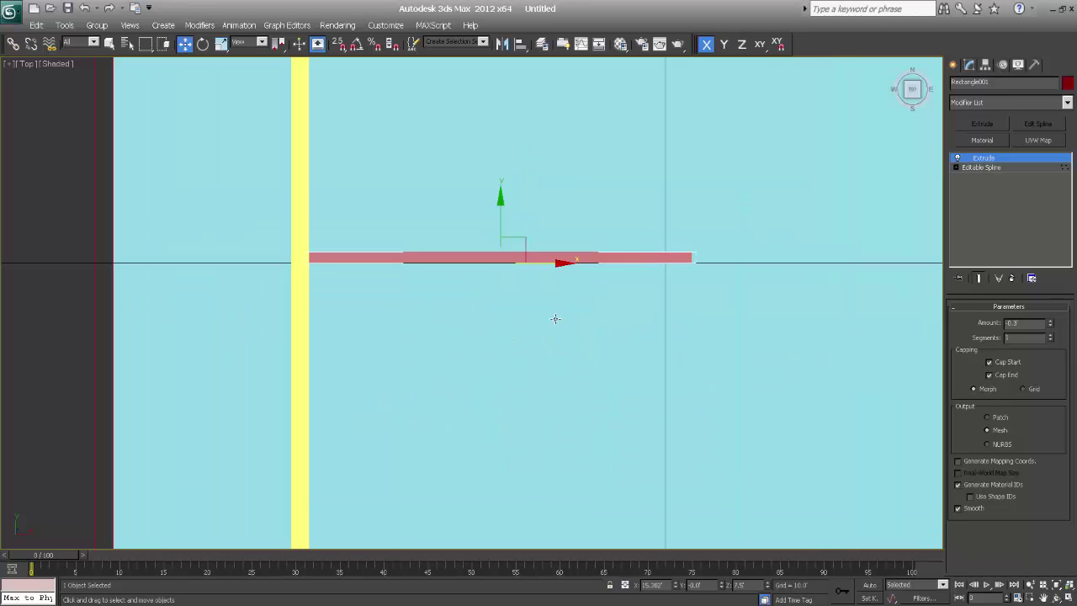
{"action": "scroll", "coordinate": [541, 344], "scroll_direction": "down", "scroll_amount": 2}
{"action": "middle_click_drag", "start_coordinate": [541, 344], "coordinate": [531, 283]}
{"action": "key", "text": "F3"}
{"action": "scroll", "coordinate": [539, 296], "scroll_direction": "down", "scroll_amount": 3}
Move the red window frame down in plan toward the wall
{"action": "left_click_drag", "start_coordinate": [482, 128], "coordinate": [481, 255]}
{"action": "scroll", "coordinate": [473, 300], "scroll_direction": "up", "scroll_amount": 5}
{"action": "scroll", "coordinate": [522, 353], "scroll_direction": "up", "scroll_amount": 3}
{"action": "middle_click_drag", "start_coordinate": [521, 278], "coordinate": [522, 244]}
{"action": "scroll", "coordinate": [526, 254], "scroll_direction": "up", "scroll_amount": 2}
Reselect the red frame and nudge it down into the wall opening
{"action": "left_click", "coordinate": [383, 303]}
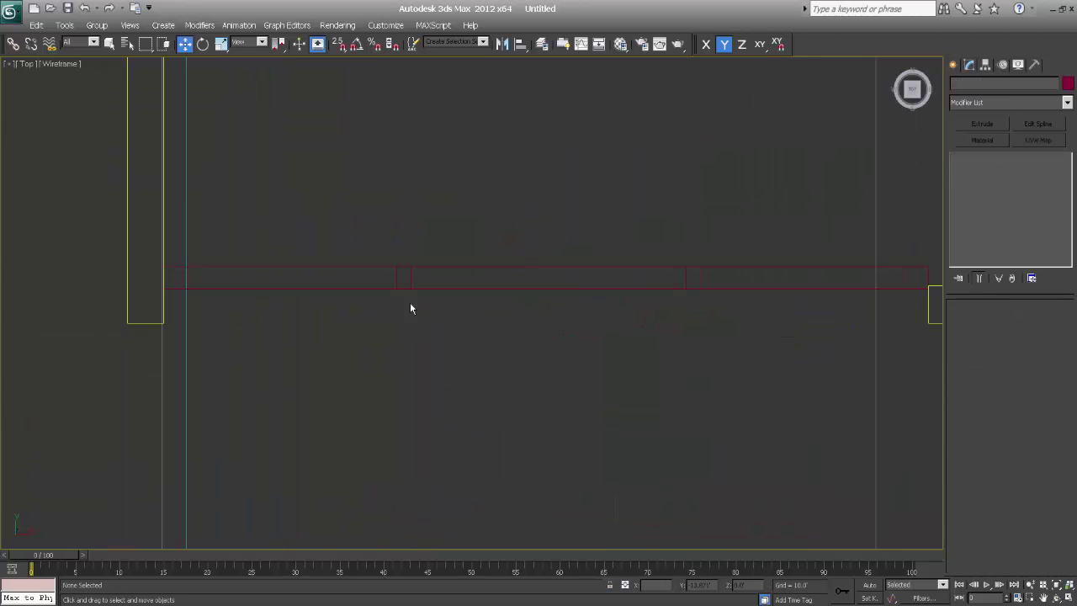
{"action": "left_click", "coordinate": [221, 287]}
{"action": "middle_click_drag", "start_coordinate": [572, 277], "coordinate": [404, 265]}
{"action": "left_click_drag", "start_coordinate": [379, 217], "coordinate": [379, 240]}
{"action": "mouse_move", "coordinate": [286, 361]}
{"action": "middle_mouse_down"}
{"action": "mouse_move", "coordinate": [621, 378]}
{"action": "mouse_move", "coordinate": [500, 376]}
{"action": "mouse_move", "coordinate": [577, 378]}
{"action": "mouse_move", "coordinate": [579, 348]}
{"action": "mouse_move", "coordinate": [538, 372]}
{"action": "mouse_move", "coordinate": [547, 385]}
{"action": "mouse_move", "coordinate": [505, 382]}
{"action": "mouse_move", "coordinate": [558, 373]}
{"action": "middle_mouse_up"}
{"action": "key", "text": "p"}
{"action": "scroll", "coordinate": [530, 383], "scroll_direction": "down", "scroll_amount": 5}
Switch the perspective view to Shaded to check the red frame in the wall
{"action": "key", "text": "F3"}
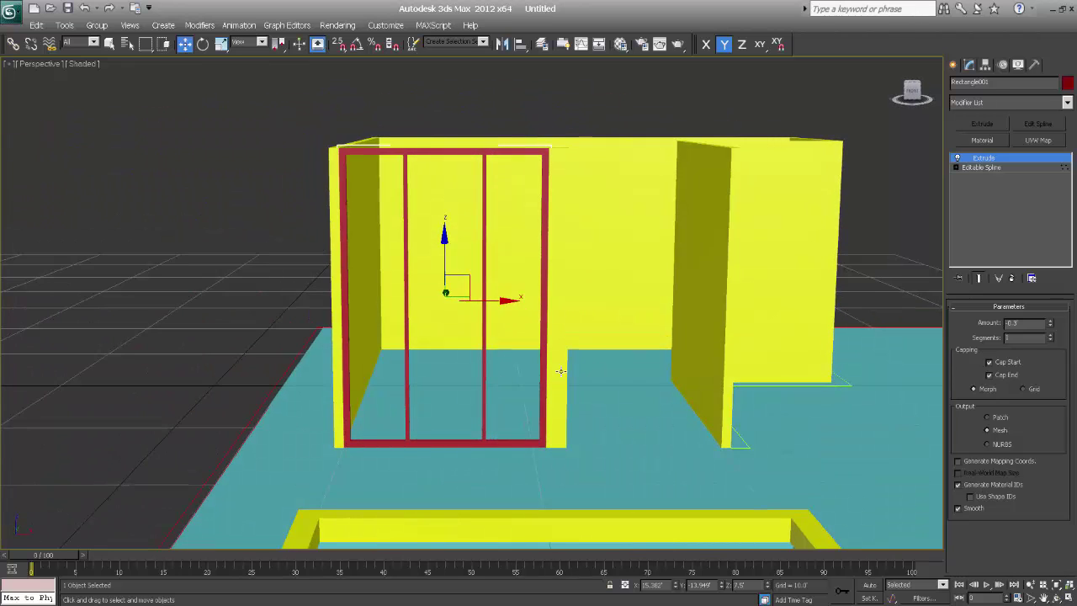